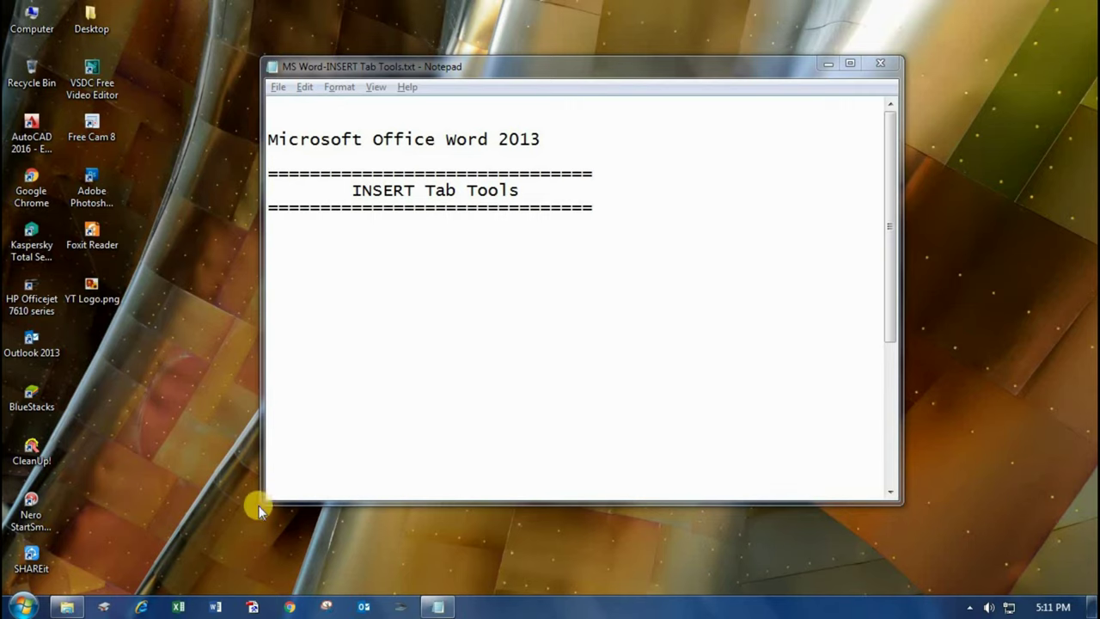
- Start Word with a new blank document and minimize the Notepad note headed INSERT Tab Tools
click(215, 609)
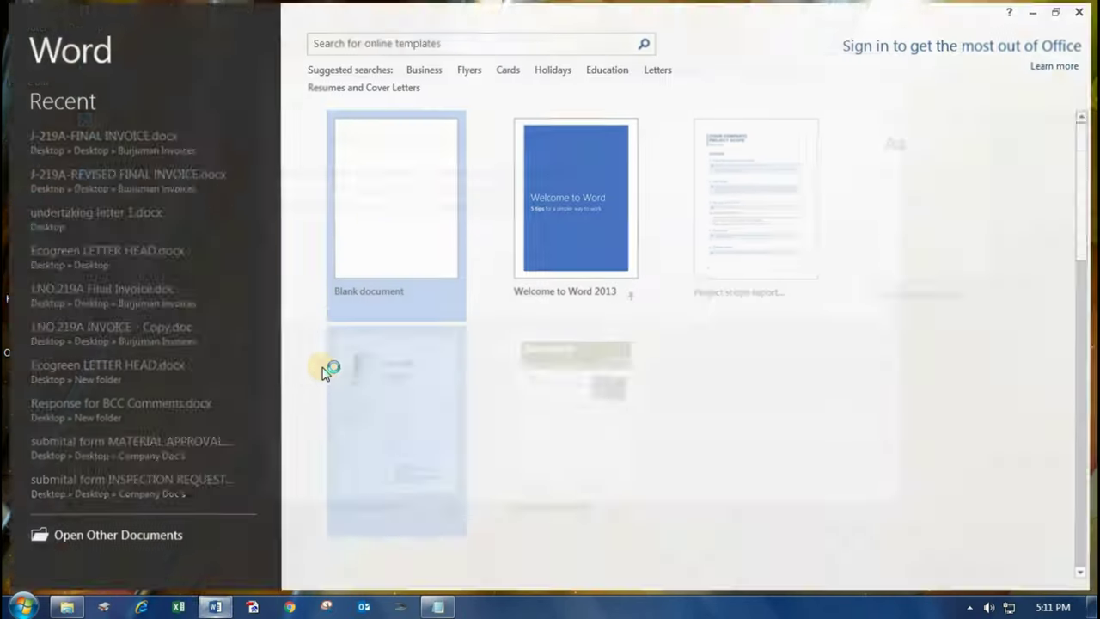
click(365, 214)
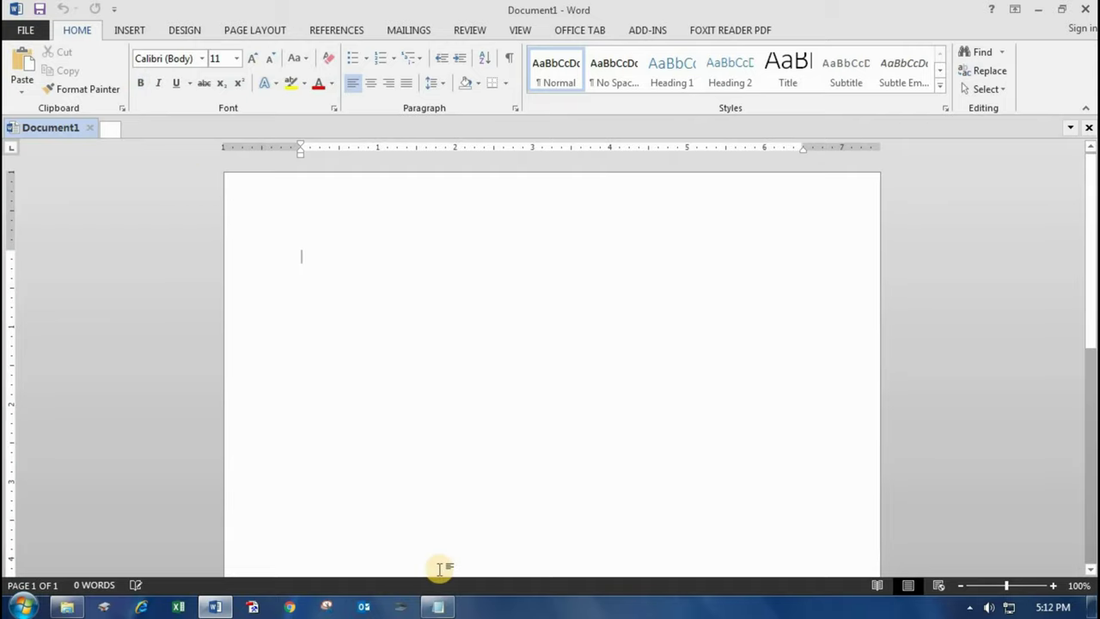
click(439, 604)
drag(351, 190, 530, 190)
click(828, 64)
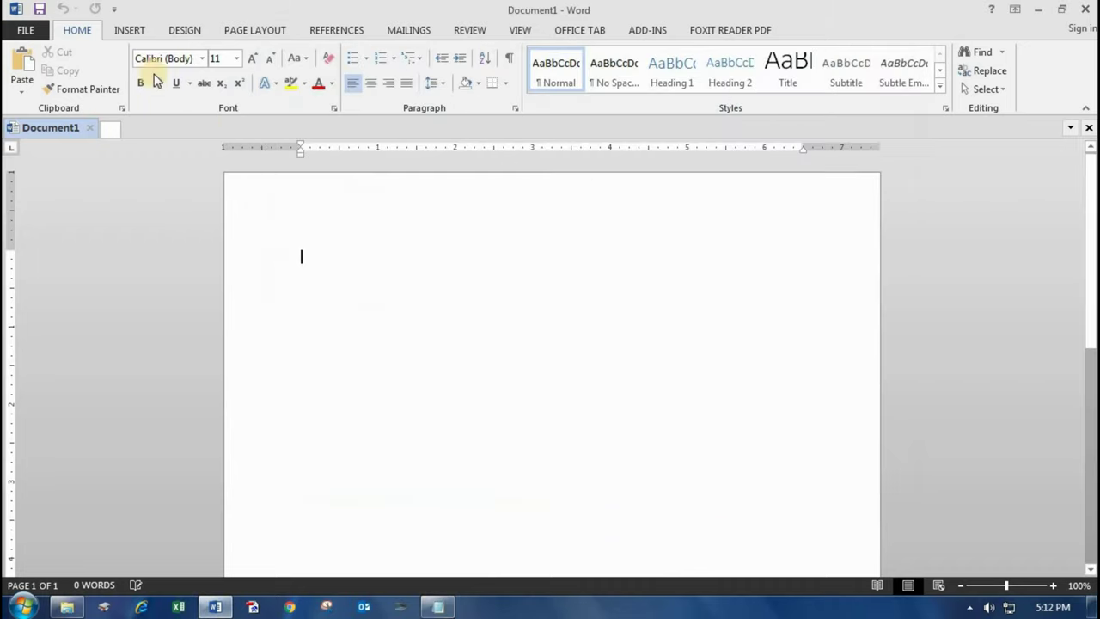
- Insert the Banded cover page and replace its document title with SSK COMPUTERS
click(127, 30)
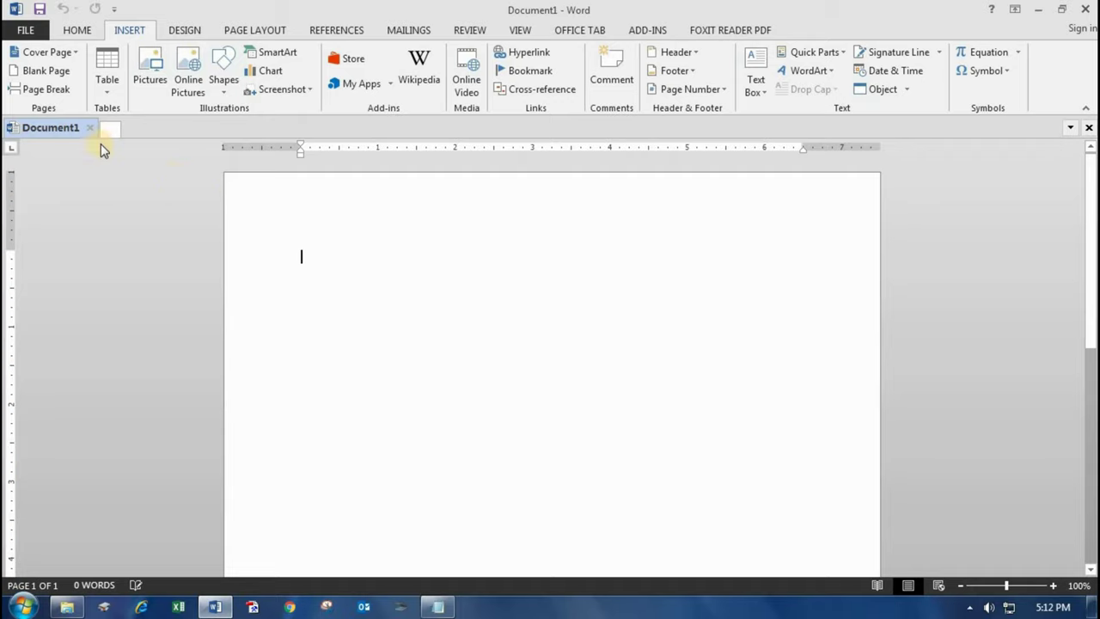
click(73, 50)
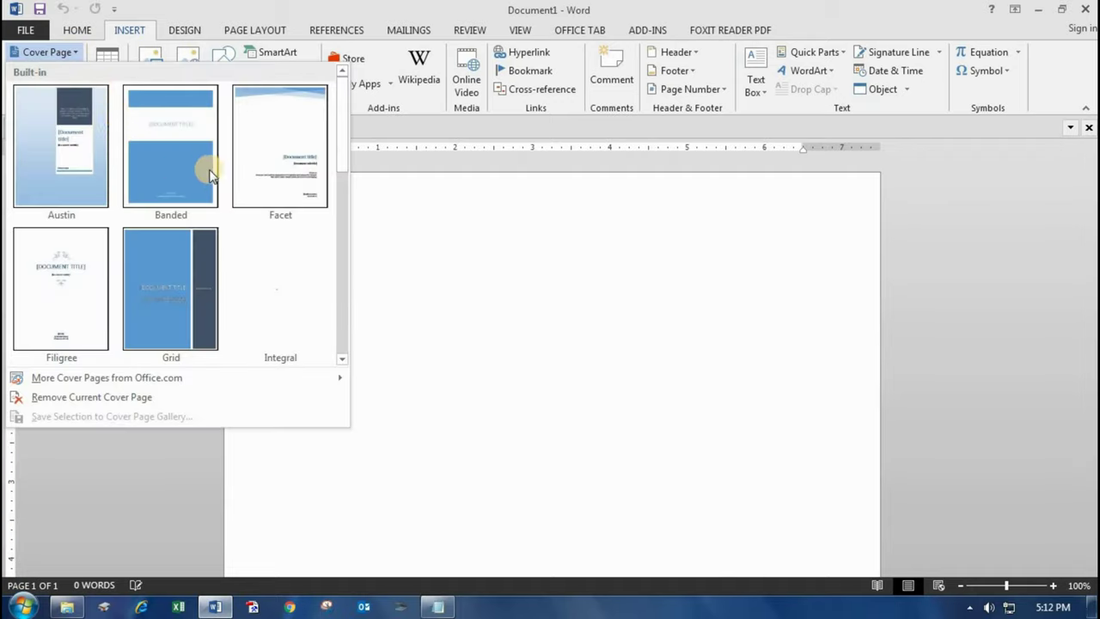
click(210, 172)
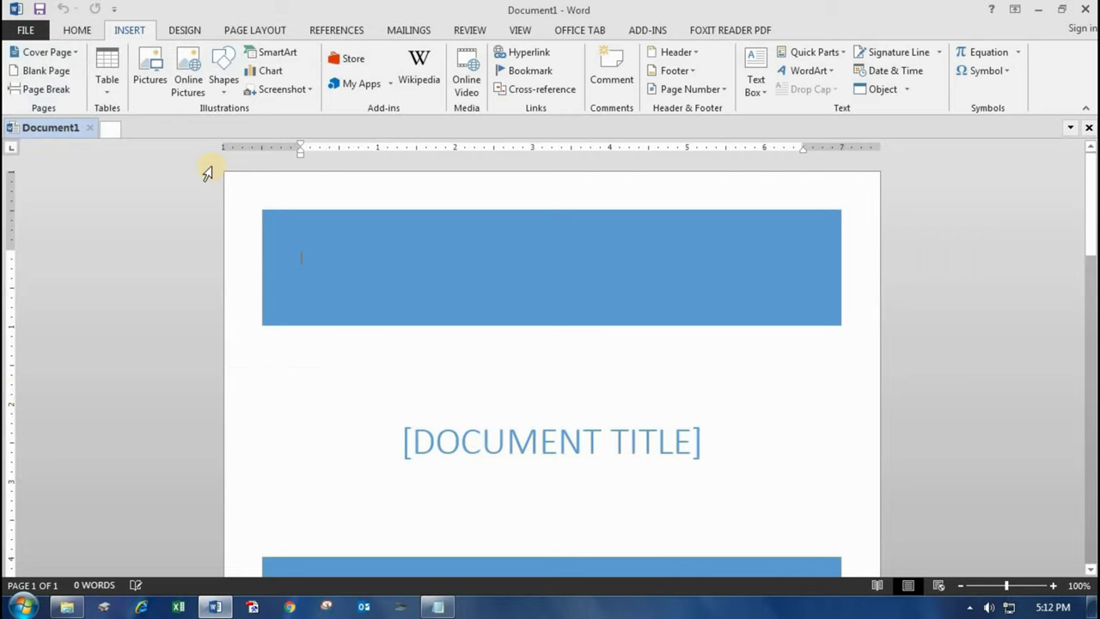
click(677, 437)
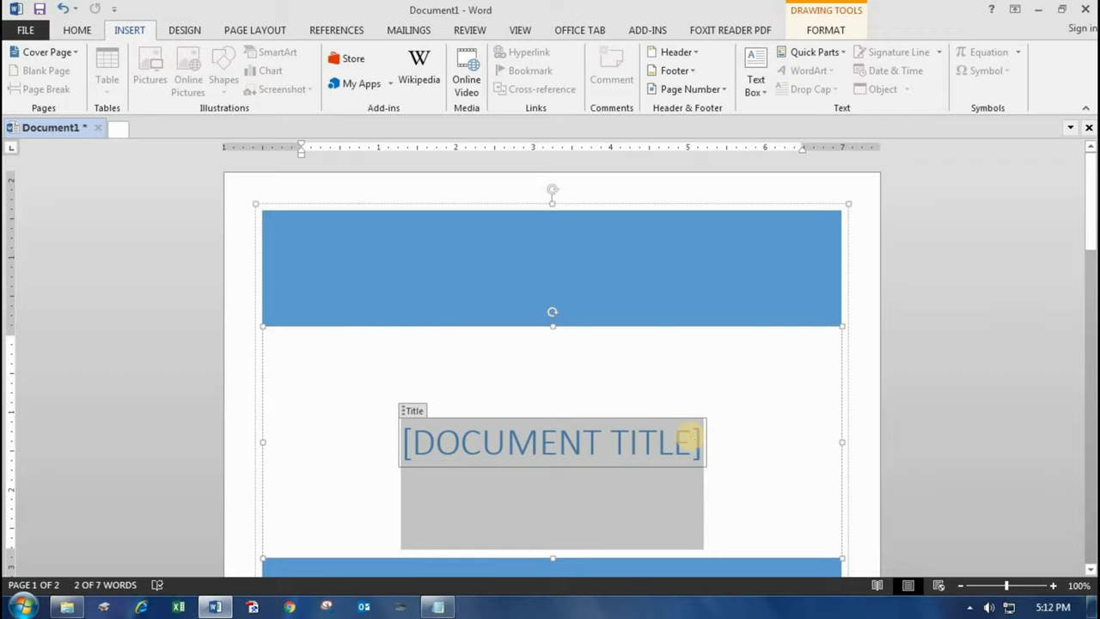
text(SSK COMPUTERS)
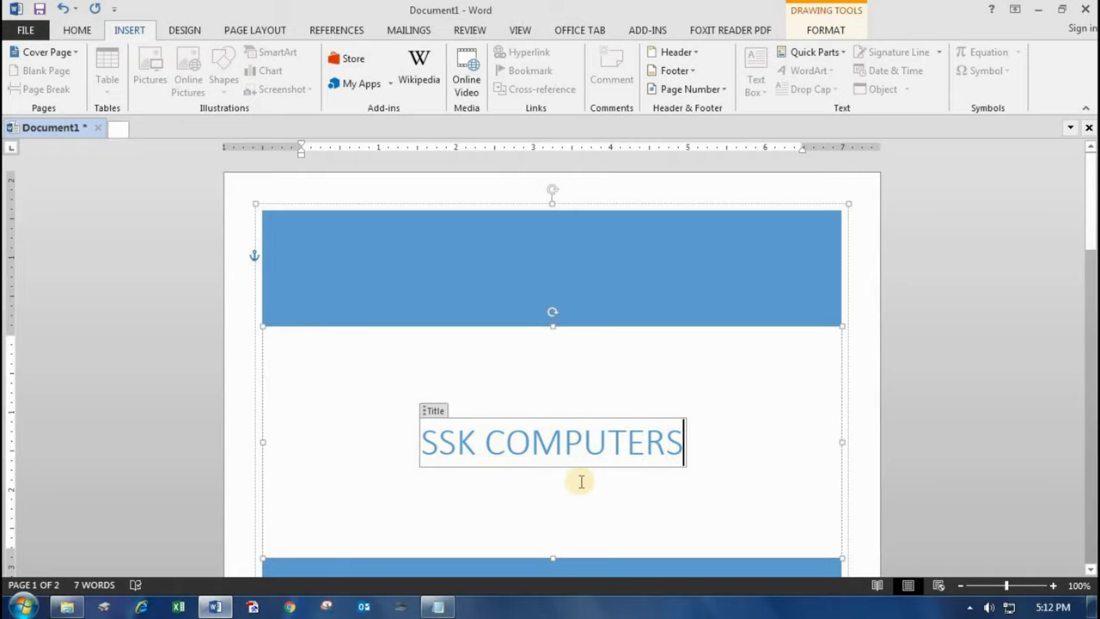
- Shrink the cover page's graphic group to about 4.5 inches wide and move it to the upper right of the page
scroll(710, 471, down, 2)
scroll(739, 398, up, 2)
drag(851, 200, 601, 355)
scroll(690, 325, down, 4)
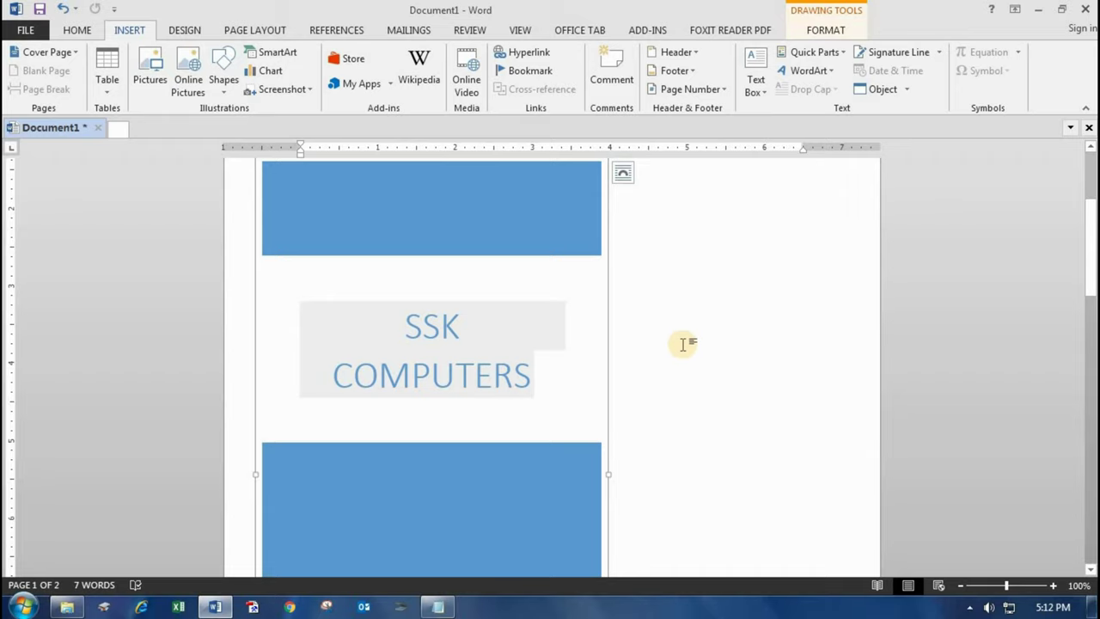
scroll(683, 344, up, 3)
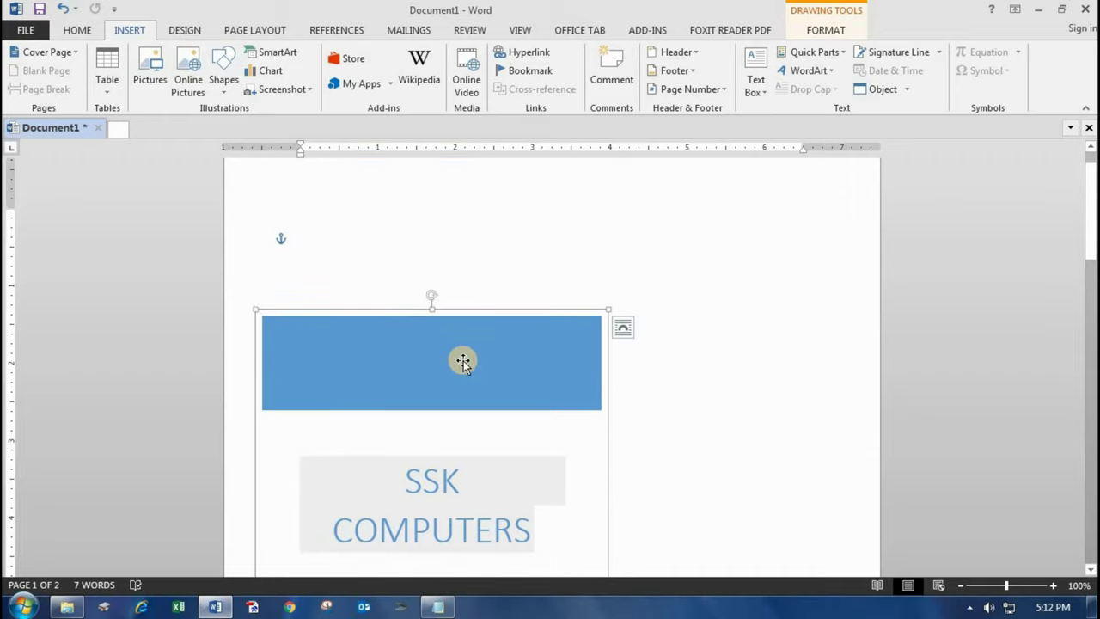
drag(491, 376, 753, 250)
drag(649, 261, 682, 245)
scroll(358, 339, up, 1)
scroll(359, 340, down, 7)
- Insert a blank page at the start of the page following the cover page
click(427, 535)
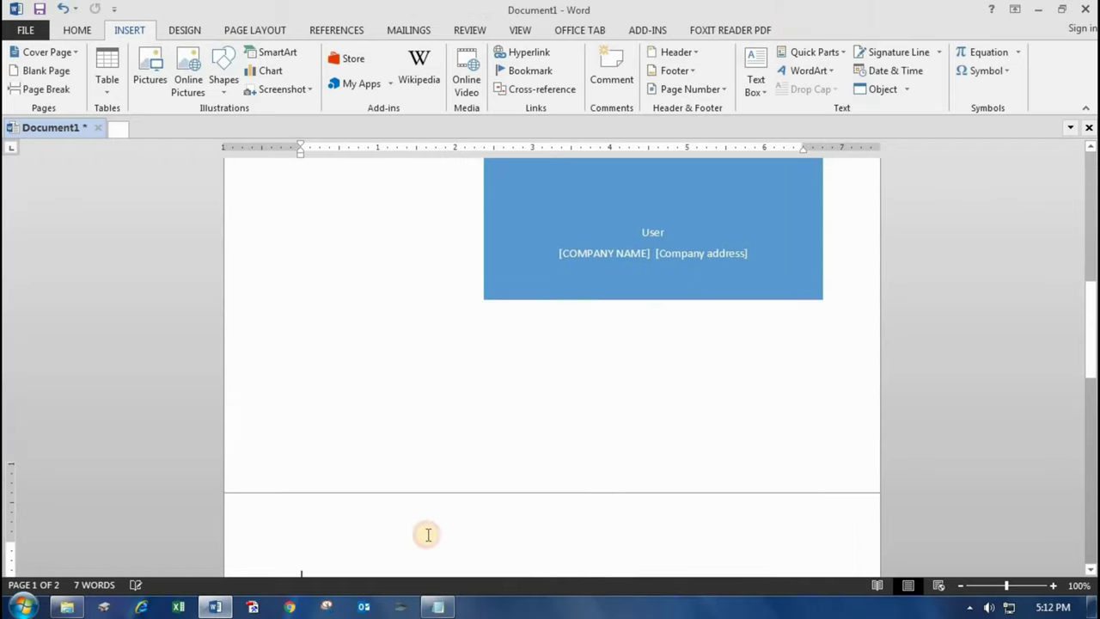
scroll(427, 534, down, 2)
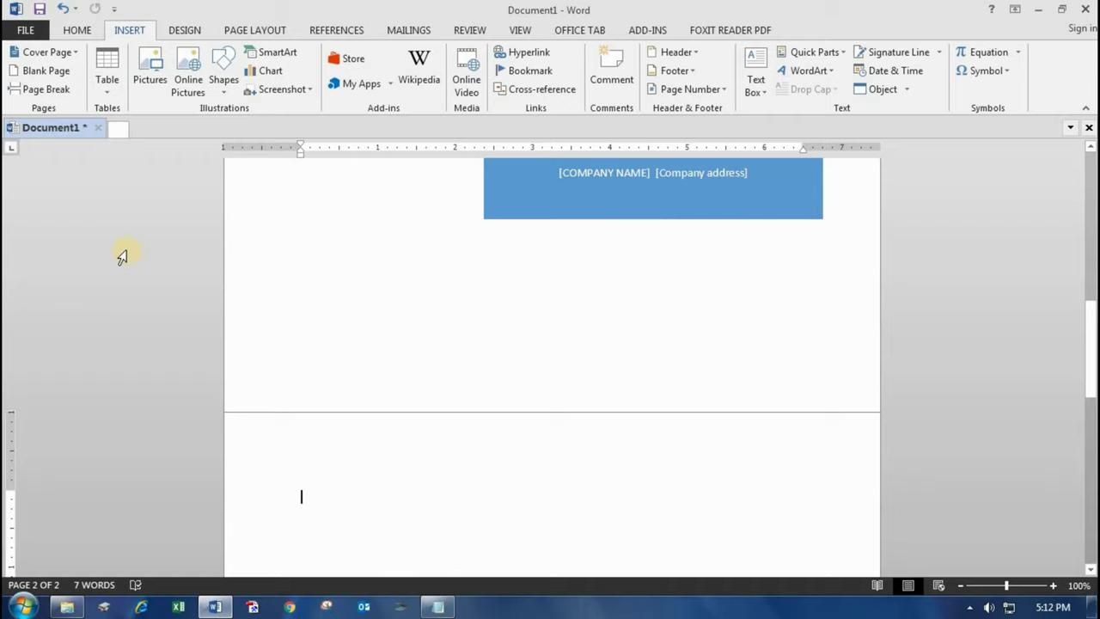
scroll(110, 252, down, 1)
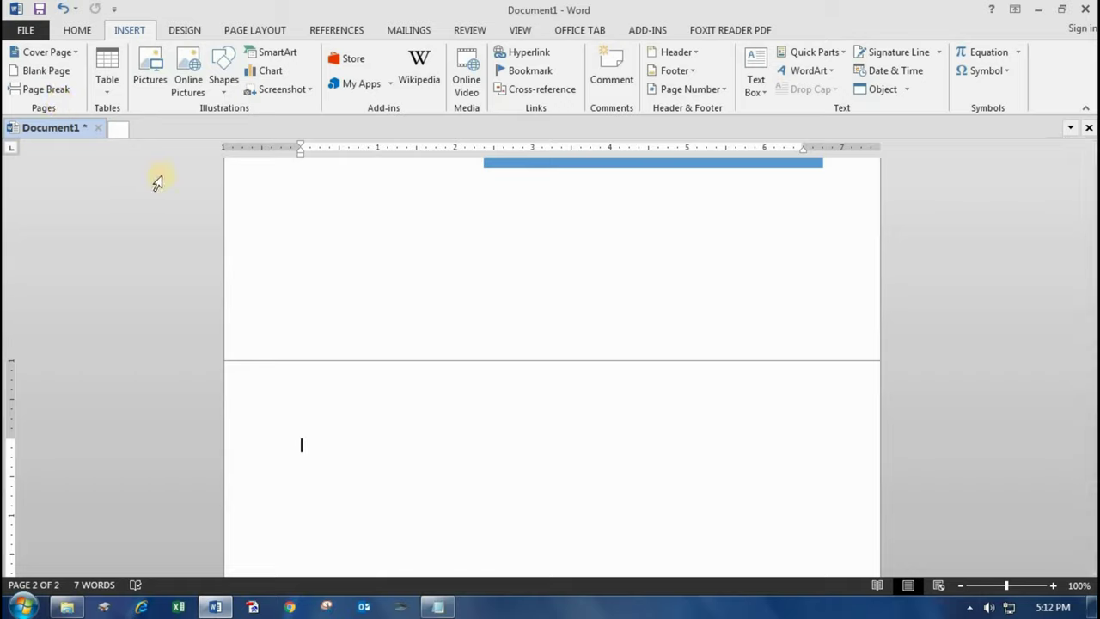
click(49, 76)
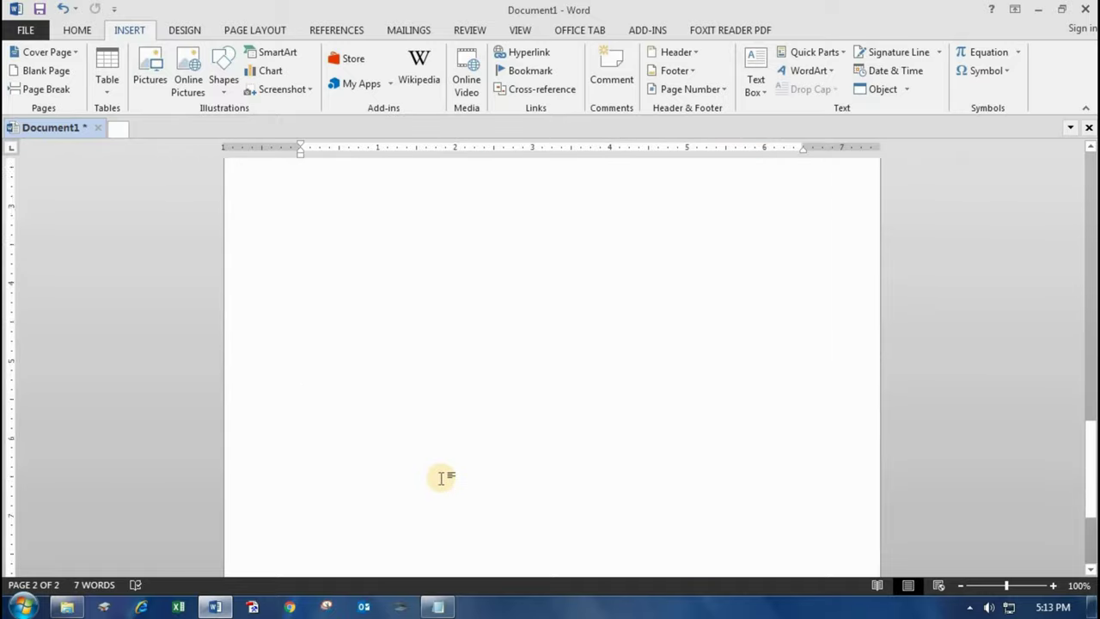
scroll(441, 477, down, 3)
scroll(441, 478, up, 8)
scroll(442, 476, down, 3)
scroll(445, 475, down, 3)
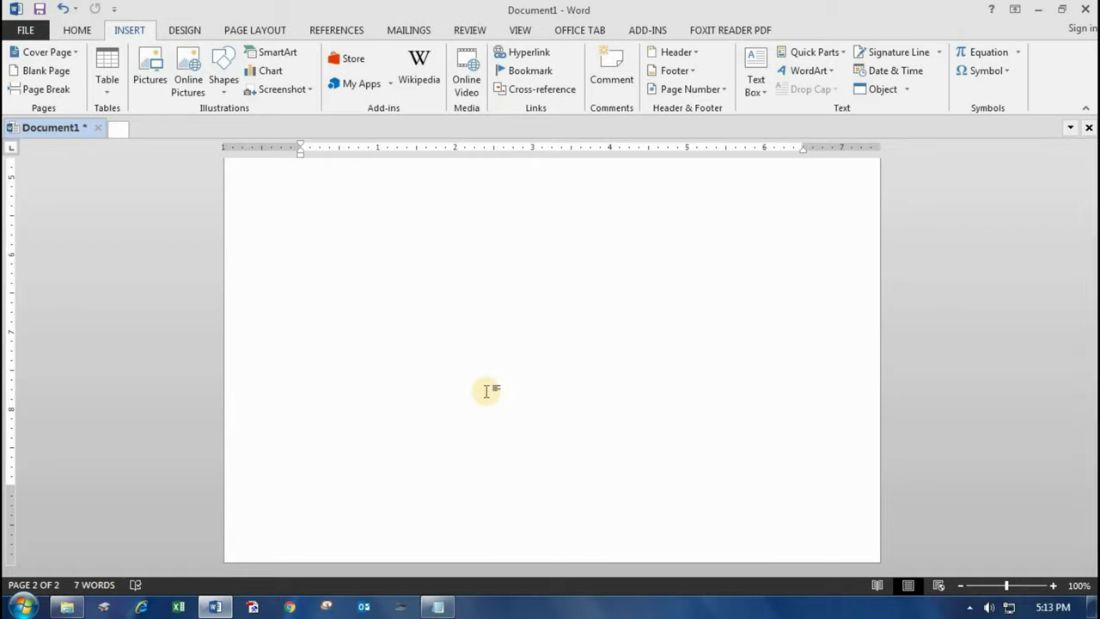
scroll(519, 378, up, 10)
scroll(521, 378, down, 3)
scroll(521, 378, down, 2)
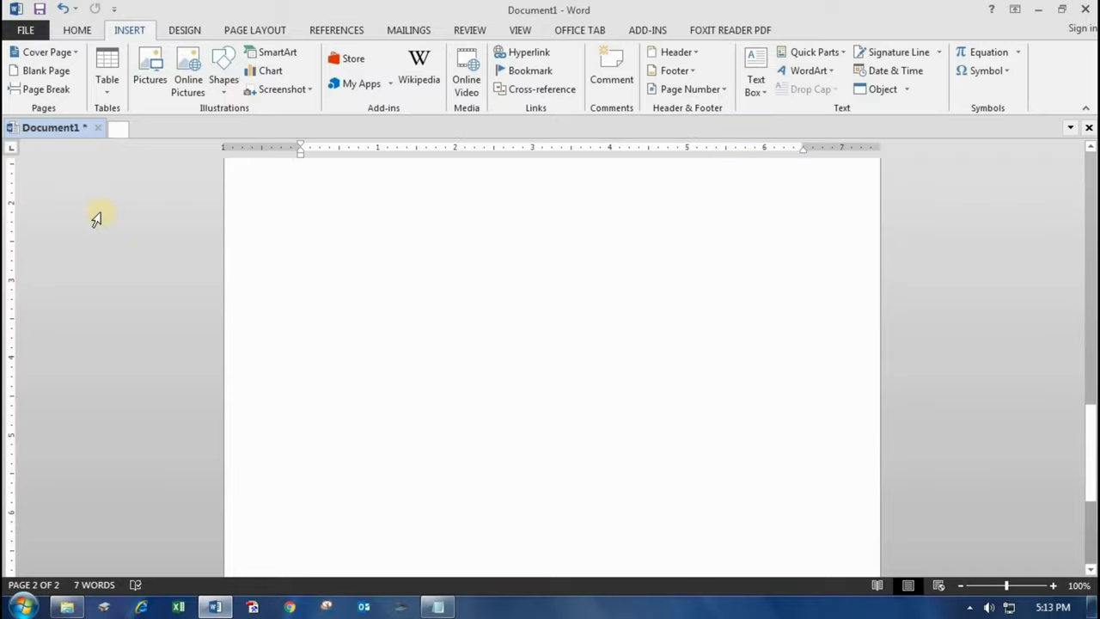
click(45, 71)
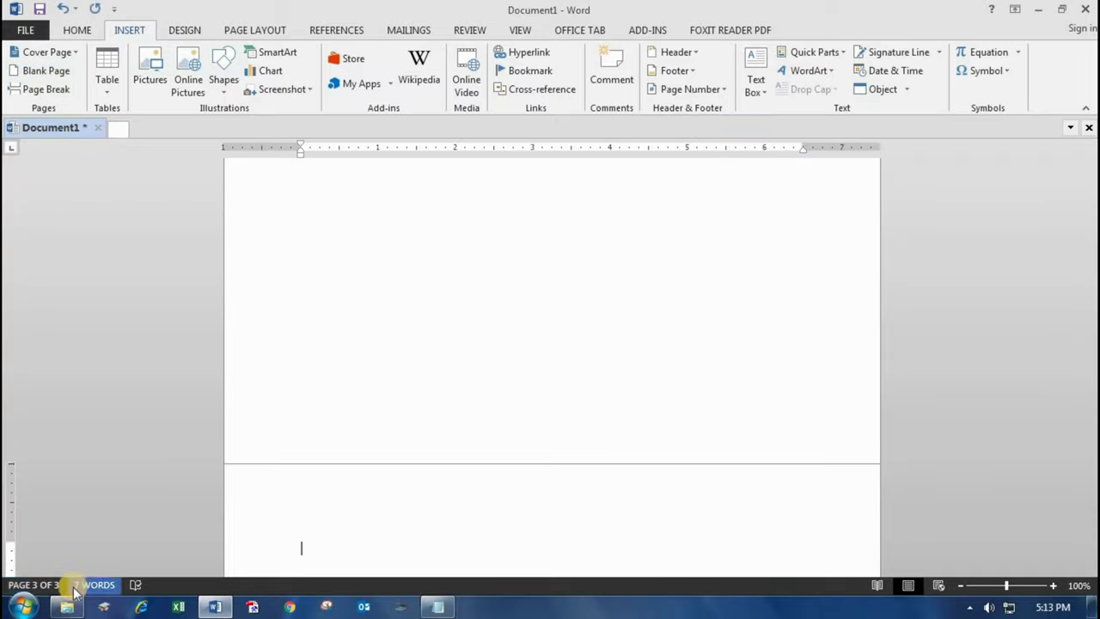
- Insert another blank page at the start of the third page
scroll(421, 483, down, 2)
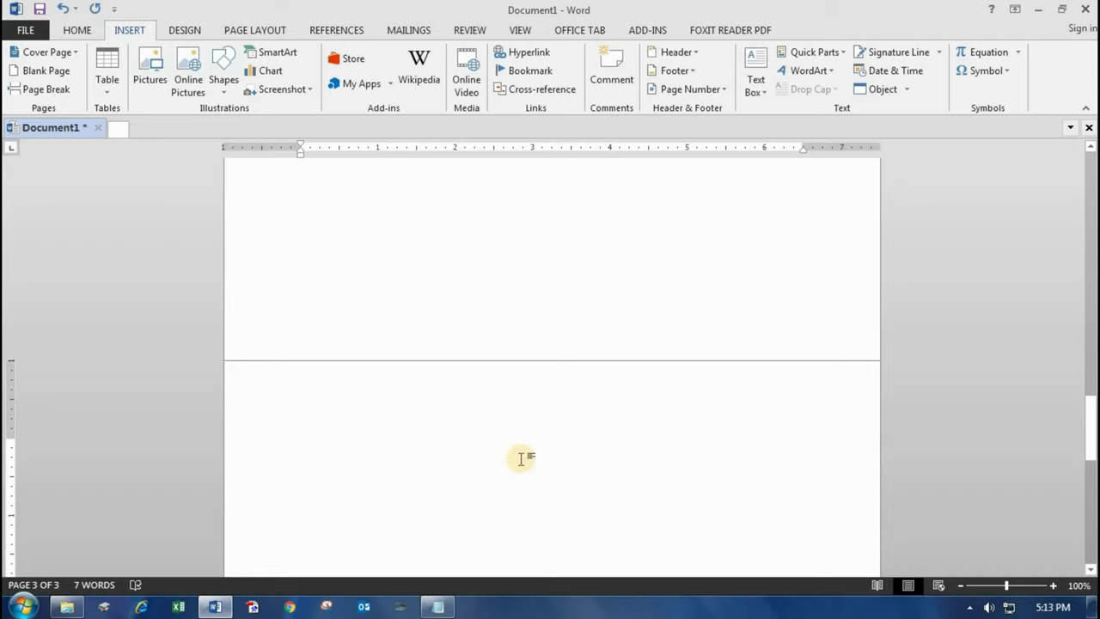
scroll(522, 458, up, 15)
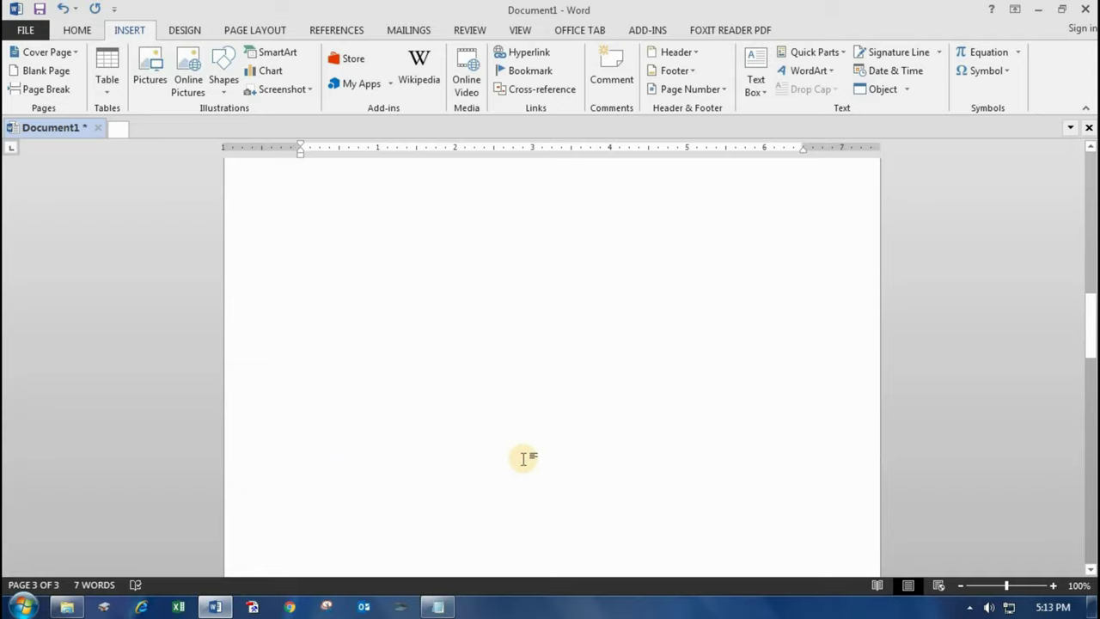
scroll(524, 458, down, 17)
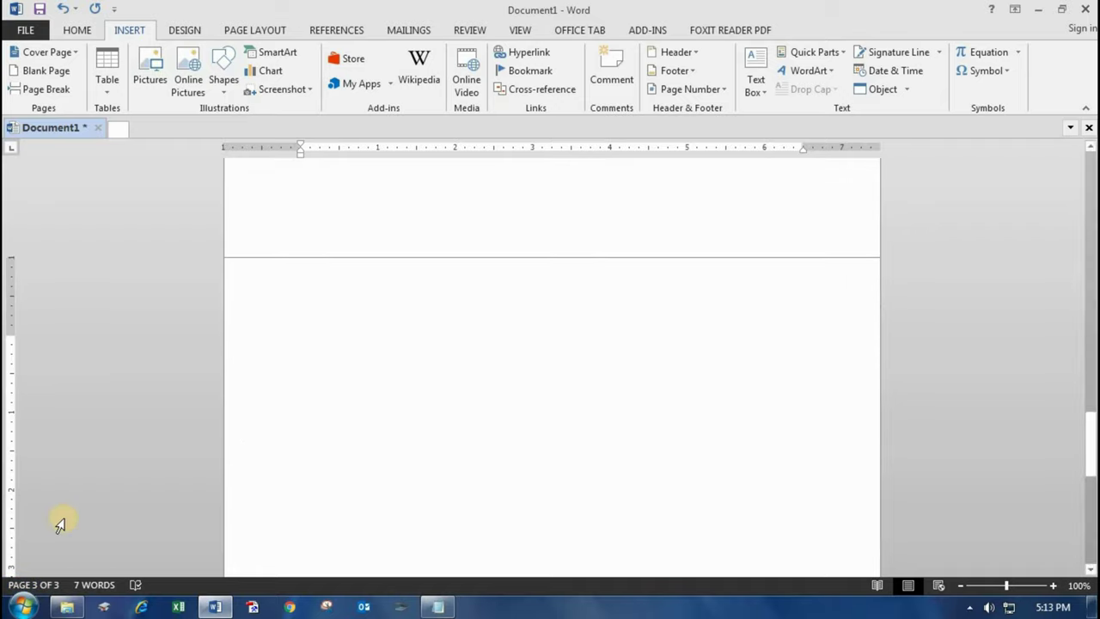
click(51, 74)
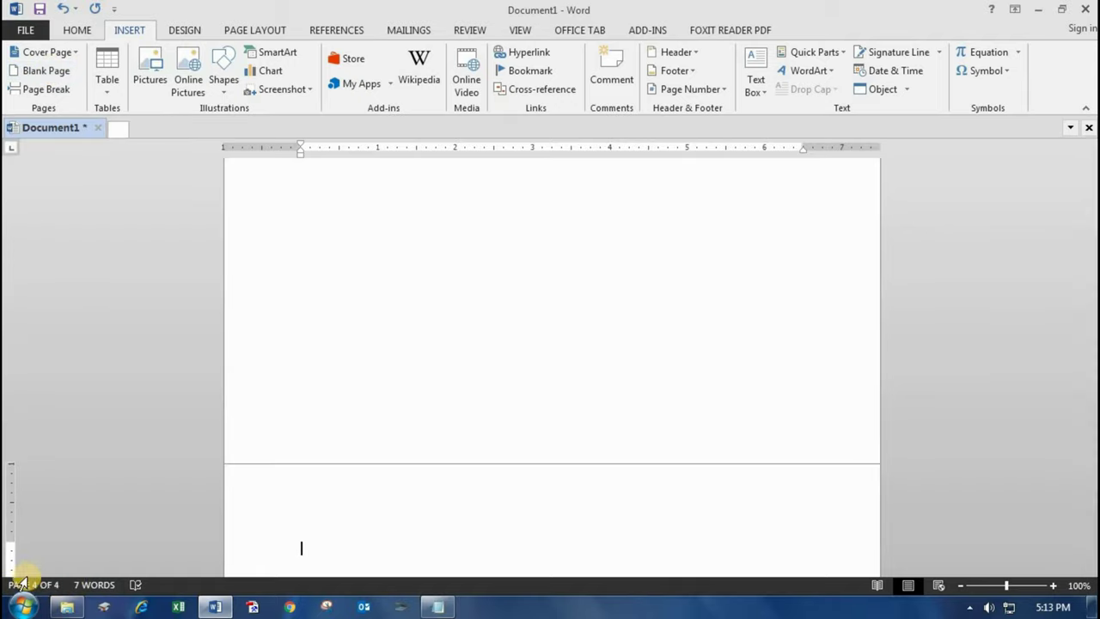
- Look through the document's pages, from the newly added blank pages back to the cover page
scroll(516, 434, down, 4)
scroll(521, 422, up, 15)
scroll(525, 421, up, 10)
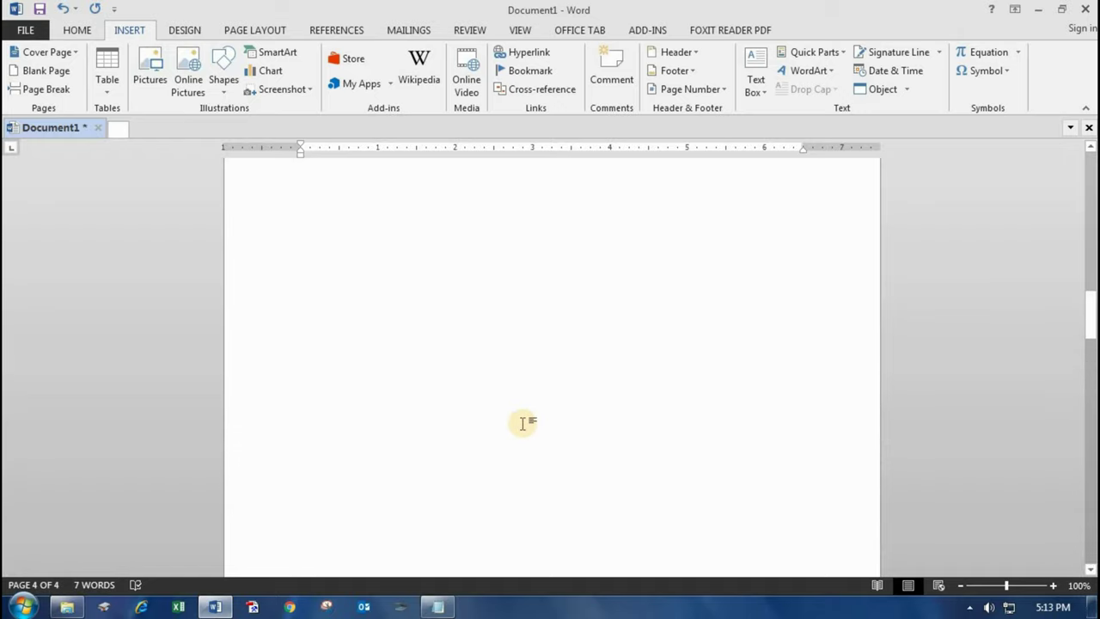
scroll(550, 410, up, 3)
scroll(552, 412, down, 3)
scroll(553, 413, up, 6)
scroll(584, 399, down, 1)
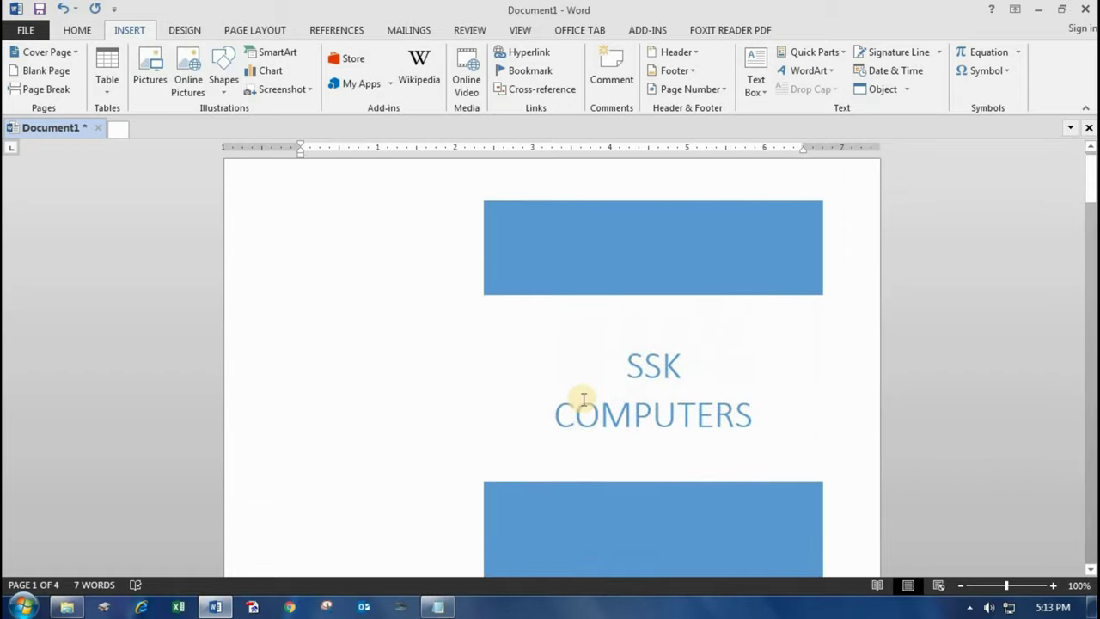
scroll(582, 398, up, 10)
scroll(582, 397, down, 6)
scroll(581, 398, down, 2)
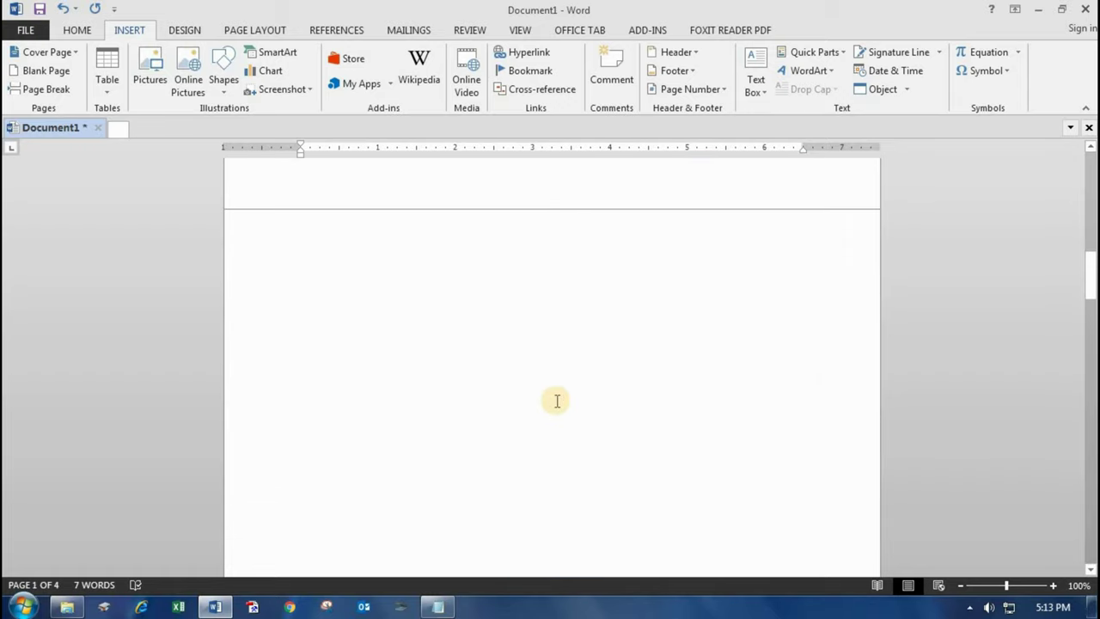
scroll(550, 400, up, 5)
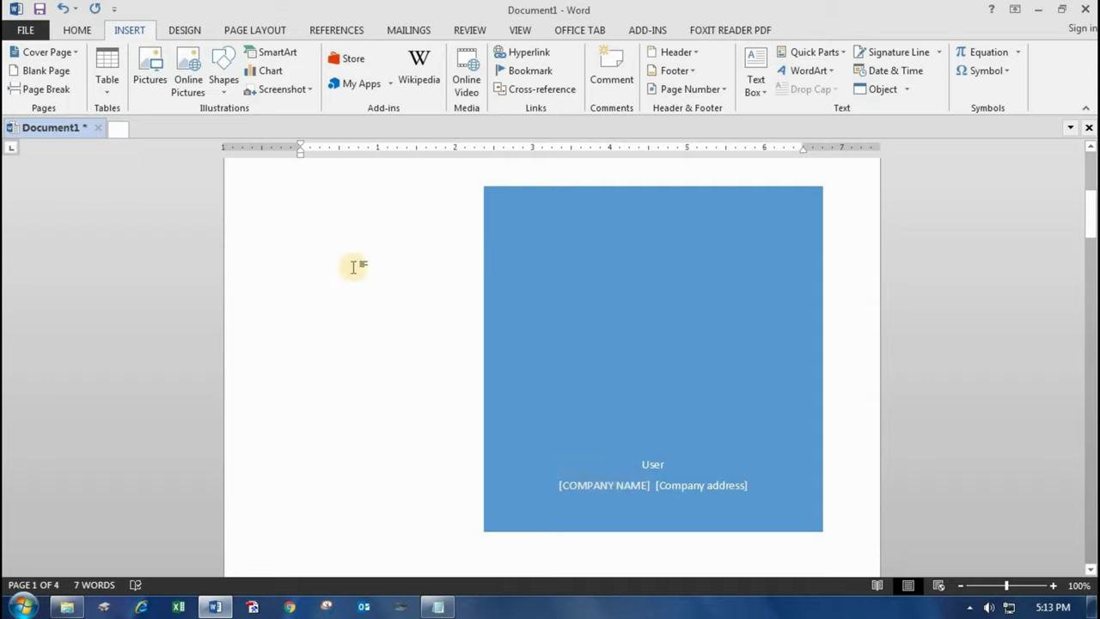
scroll(353, 265, down, 4)
scroll(327, 260, up, 3)
scroll(319, 258, down, 1)
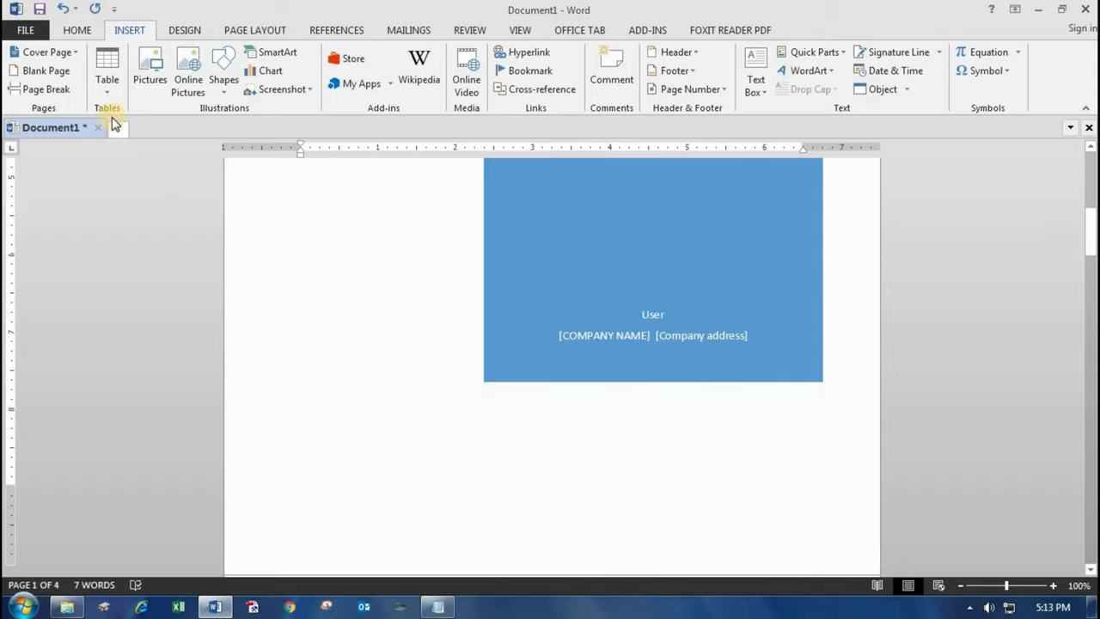
- Insert a 4x4 table on the second page with the column headings SERIAL NUMBER, NAME, ADDRESS and CONTACT NUMBER
scroll(319, 212, down, 5)
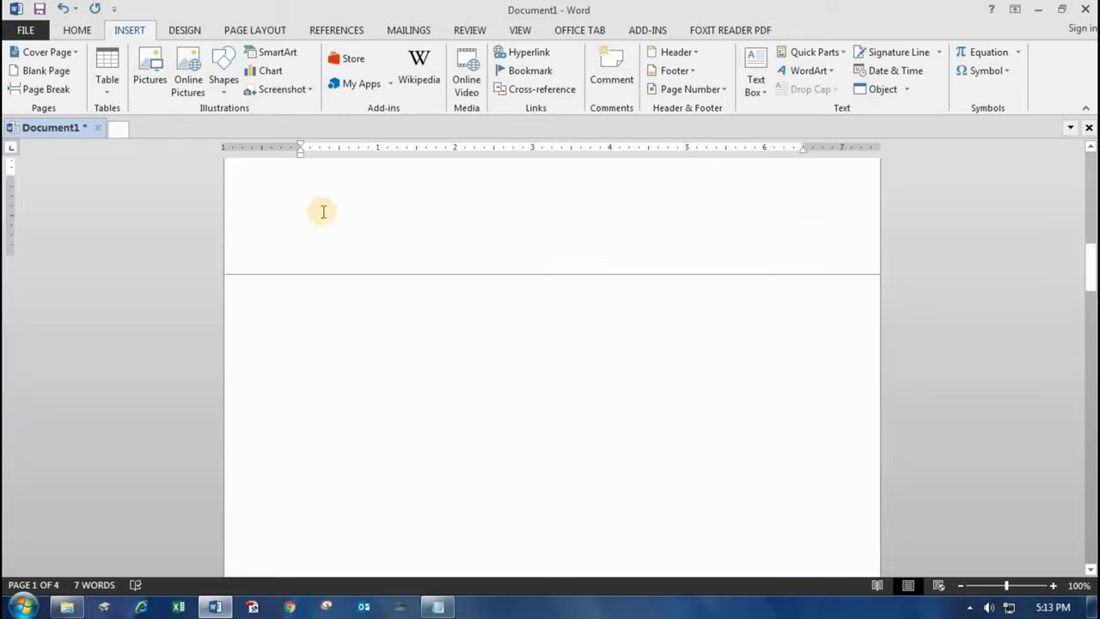
click(341, 263)
key(ctrl+Return)
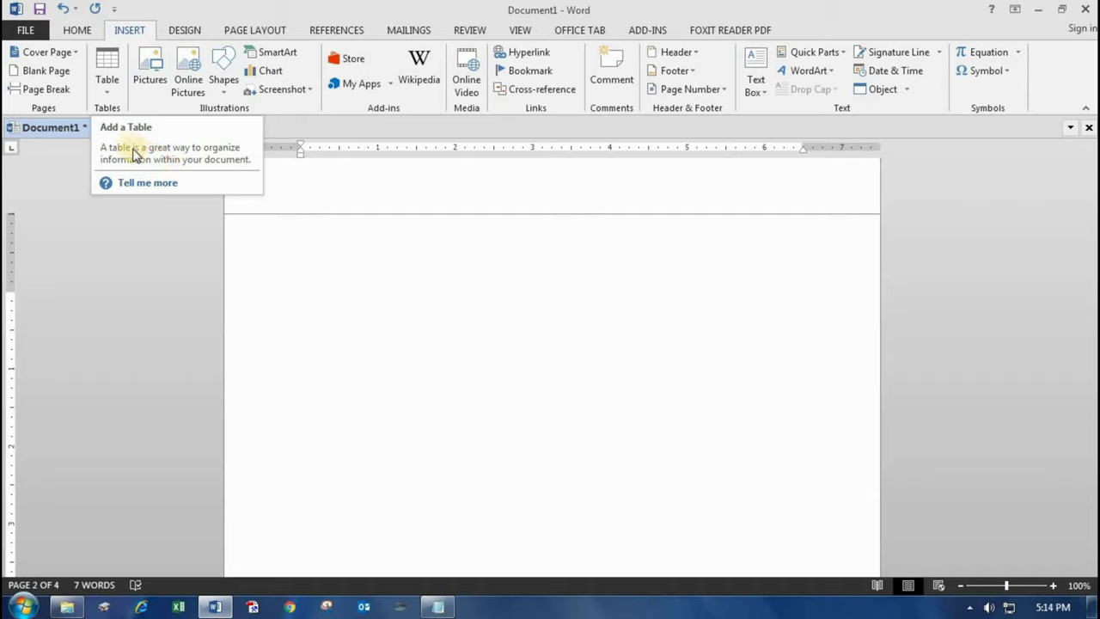
click(111, 90)
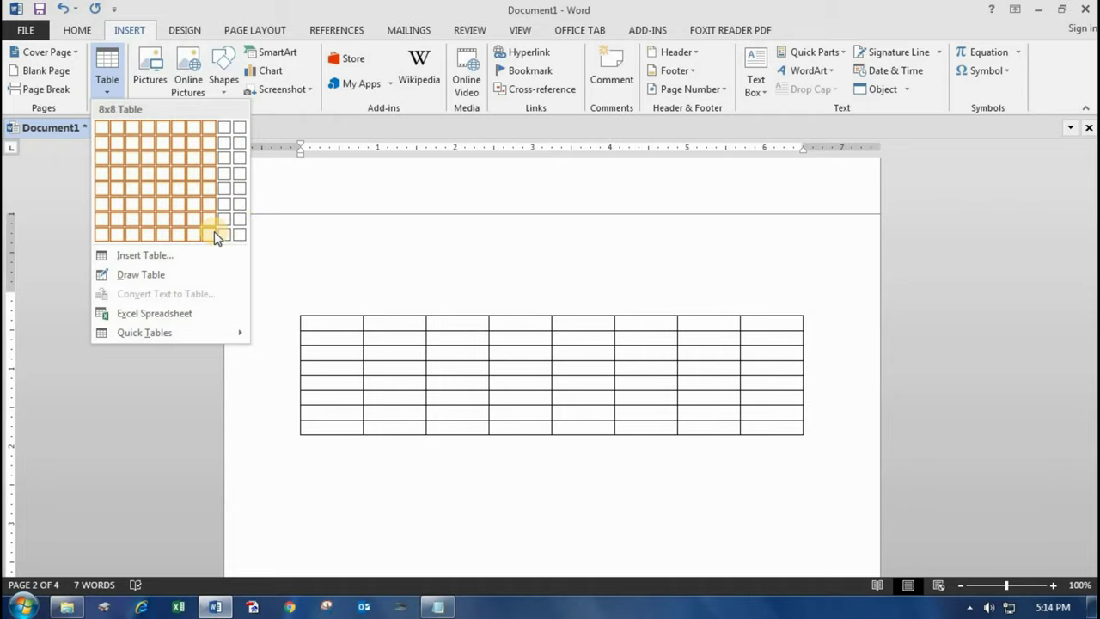
click(149, 168)
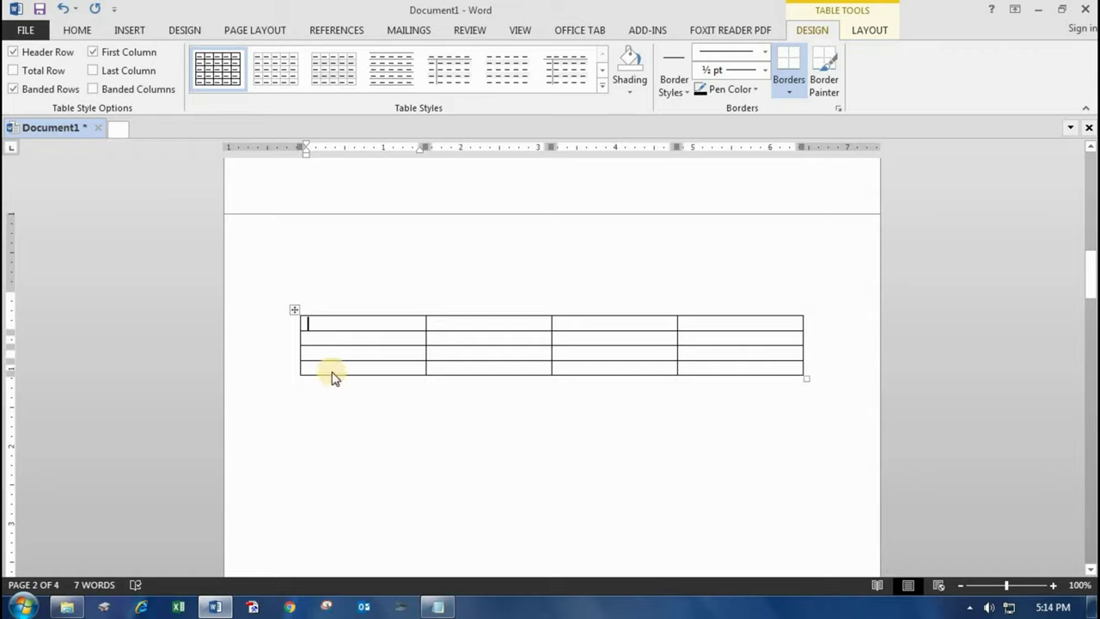
text(SERIAL NUMBER)
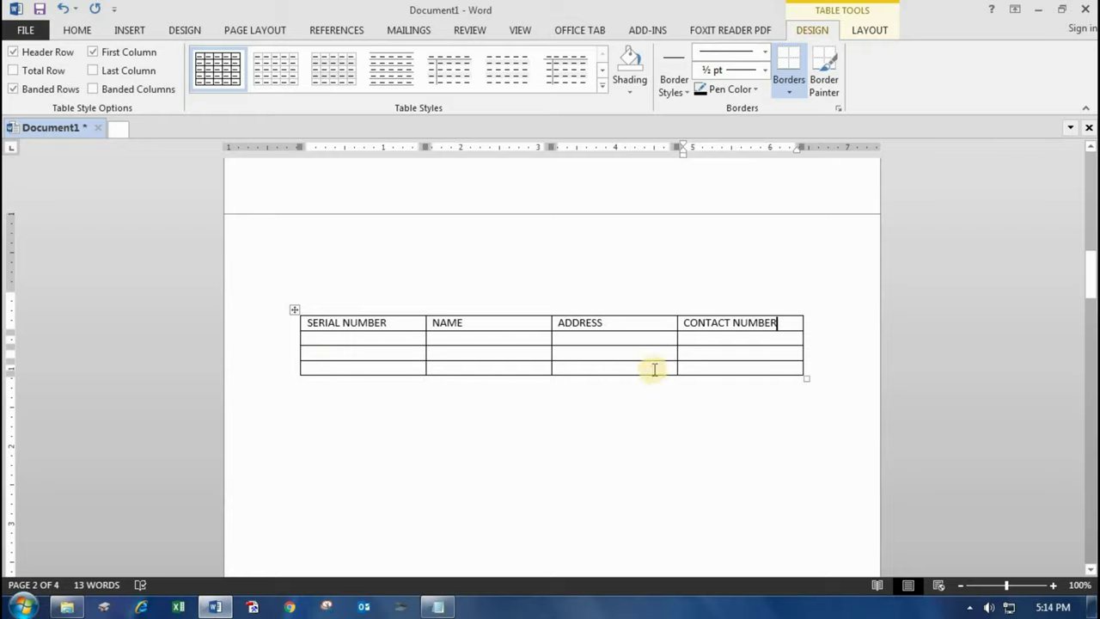
- Enter XXXXXX as a single line in the CONTACT NUMBER cell of the table's last row
click(775, 380)
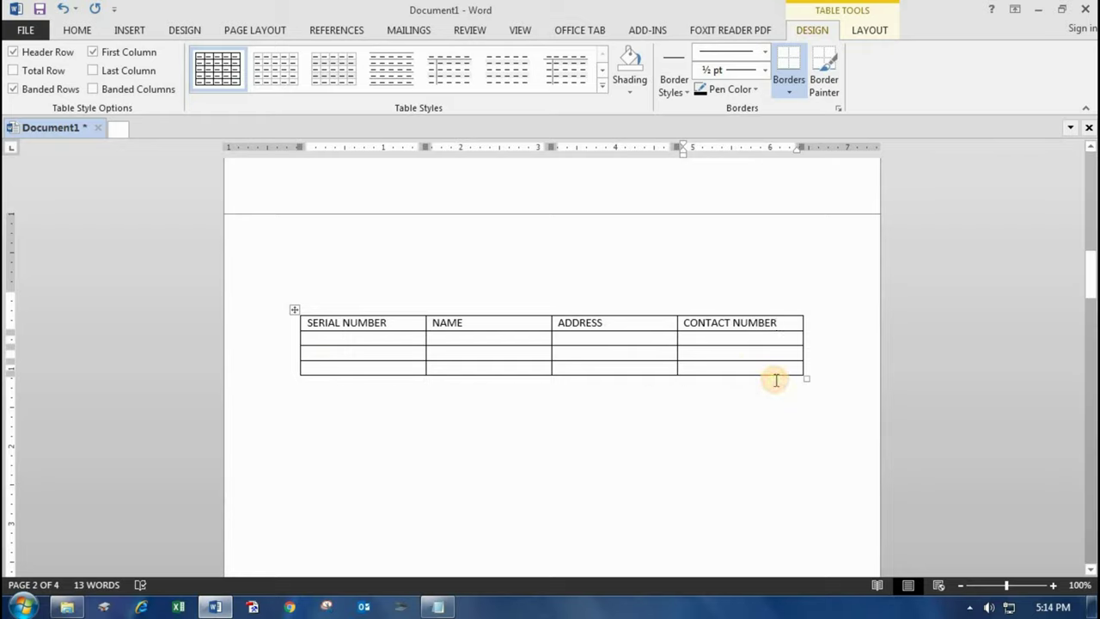
text(XXXXXXX)
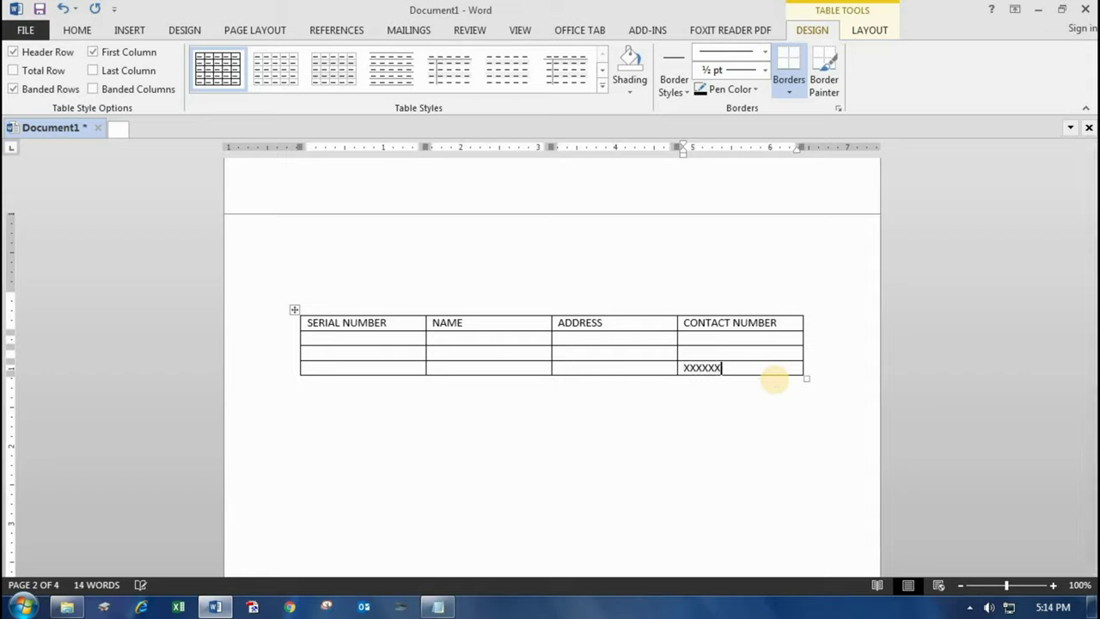
key(Return)
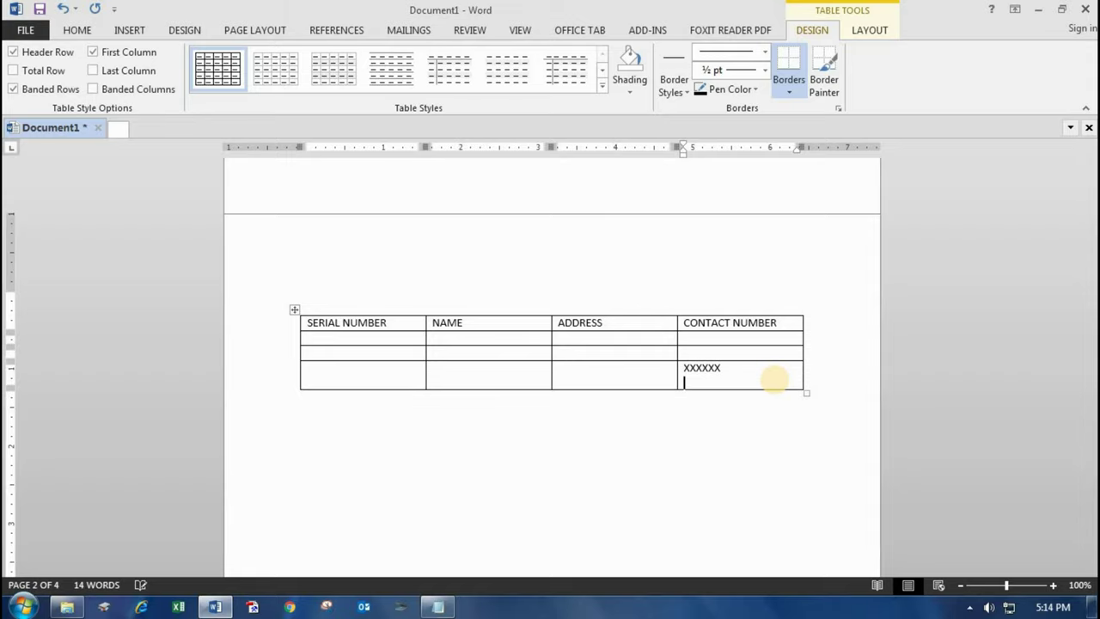
key(BackSpace)
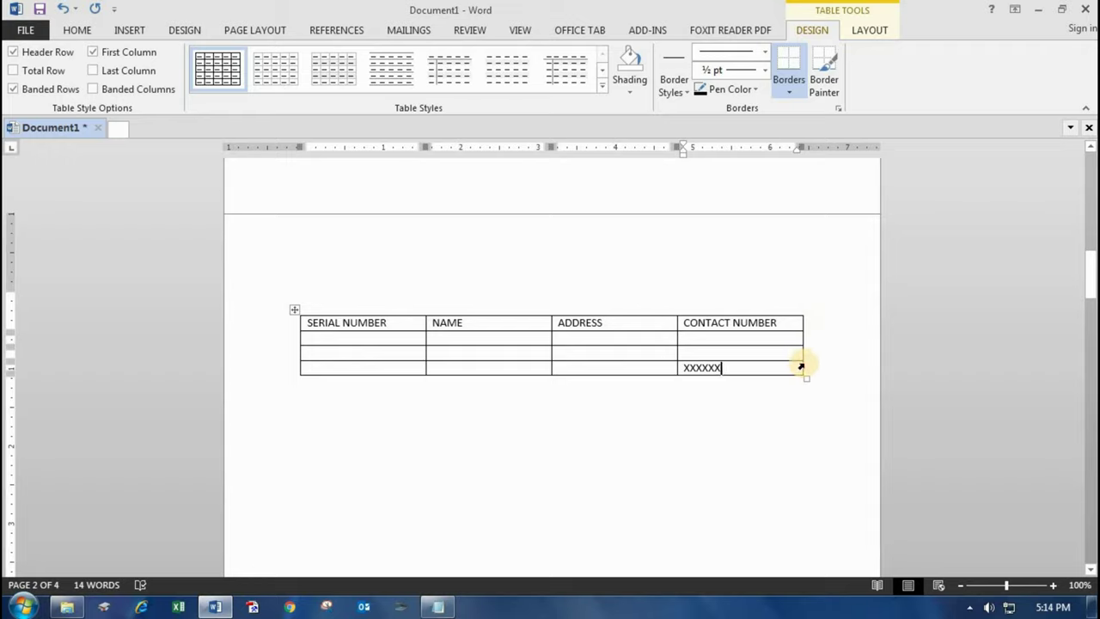
- Add two empty rows at the end of the SERIAL NUMBER table
click(818, 369)
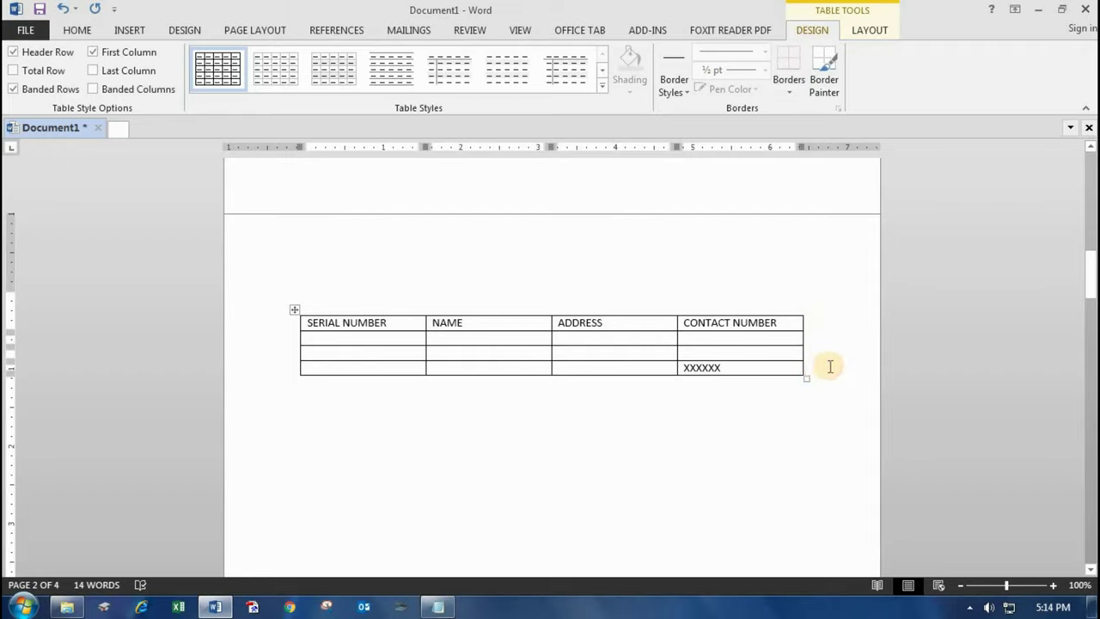
key(Return)
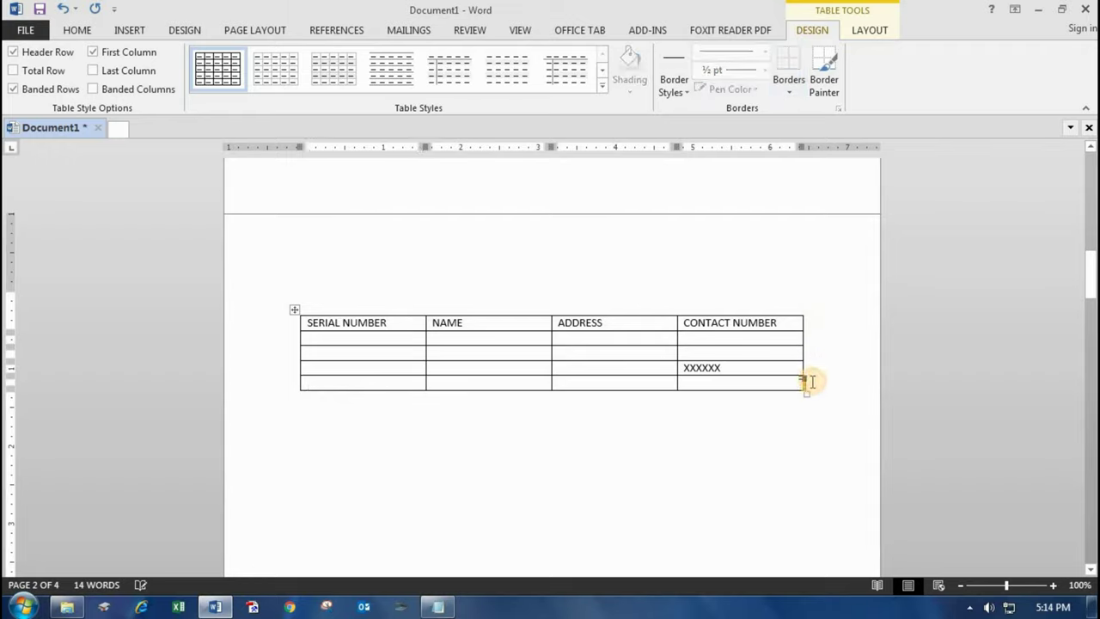
click(811, 381)
key(Return)
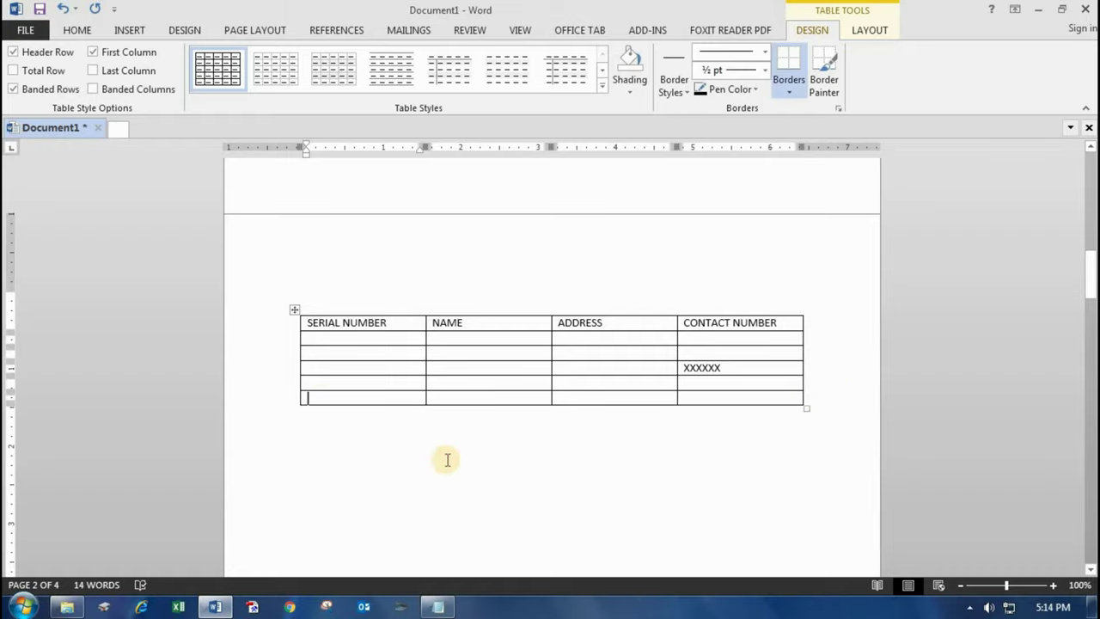
- Draw two wide single-cell boxes with Draw Table, one beneath the other, directly below the existing table
click(129, 30)
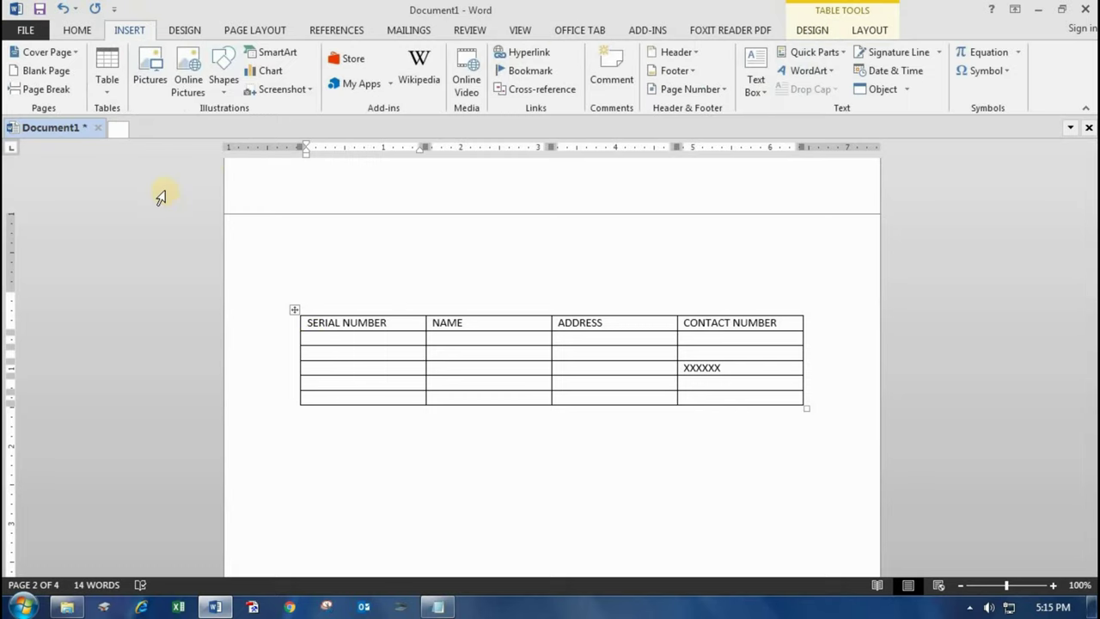
click(110, 89)
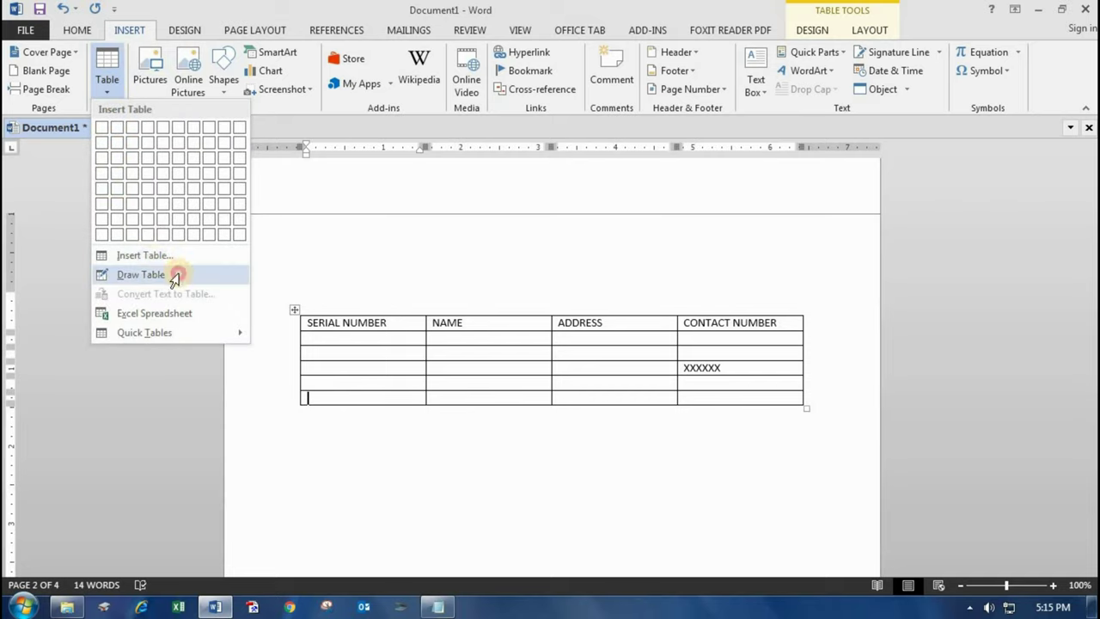
click(141, 274)
mouse_move(307, 415)
mouse_down()
mouse_move(558, 420)
mouse_move(807, 404)
mouse_move(806, 429)
mouse_up()
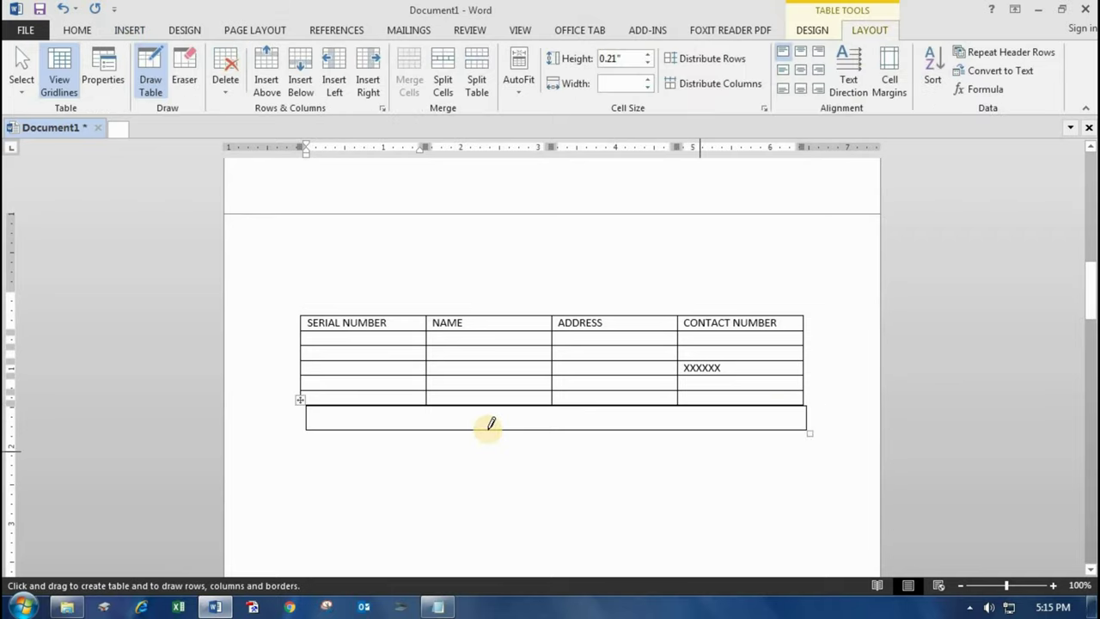
mouse_move(322, 446)
mouse_down()
mouse_move(459, 469)
mouse_move(739, 450)
mouse_move(811, 423)
mouse_move(808, 456)
mouse_up()
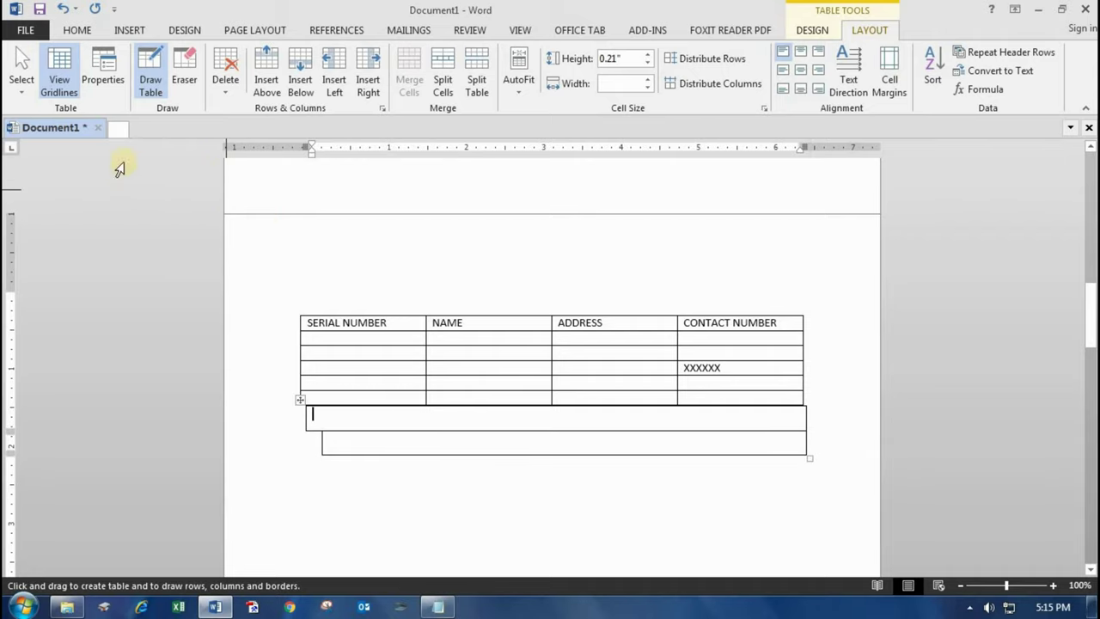
- Insert a table of 5 columns and 2 rows with fixed column width Auto inside the upper drawn box
click(129, 30)
click(110, 94)
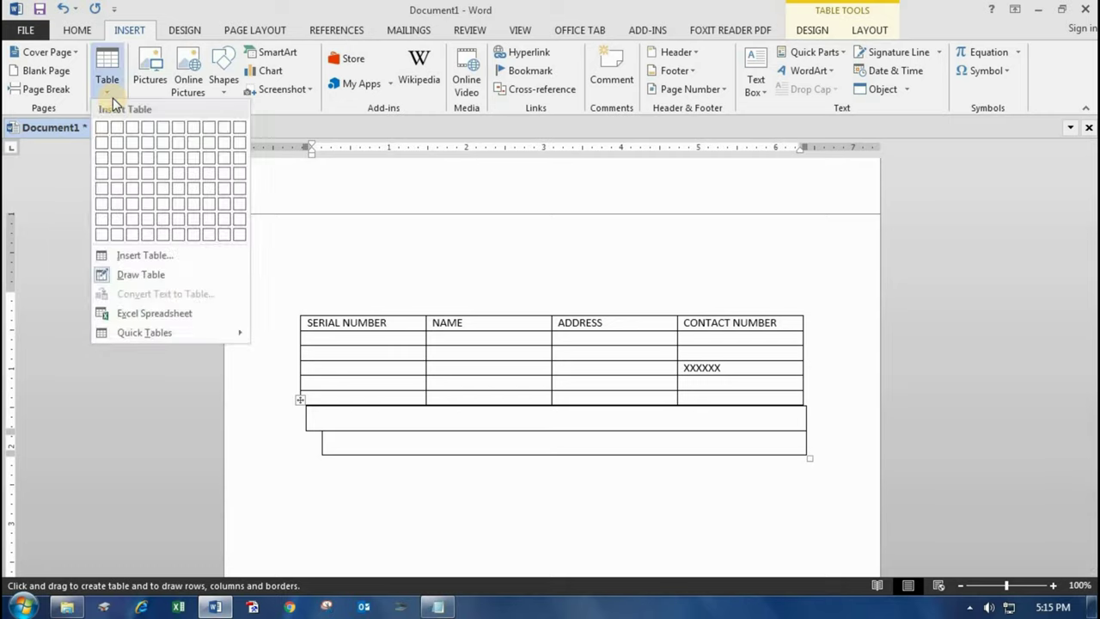
click(198, 256)
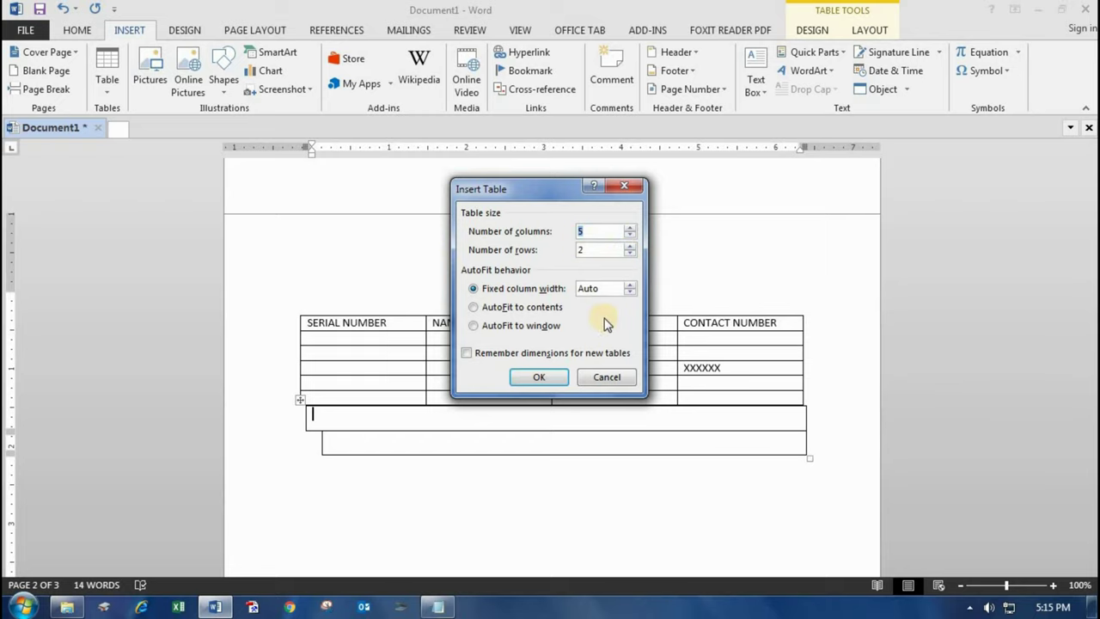
click(540, 376)
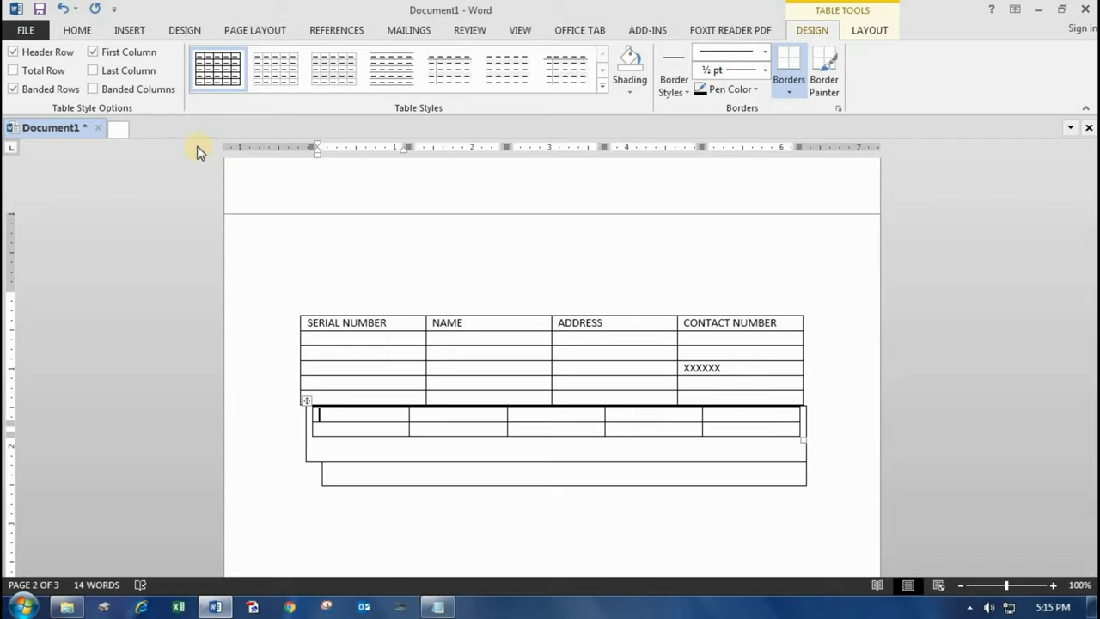
- Insert the picture YT Logo.png from the Desktop on the line below the tables
click(129, 30)
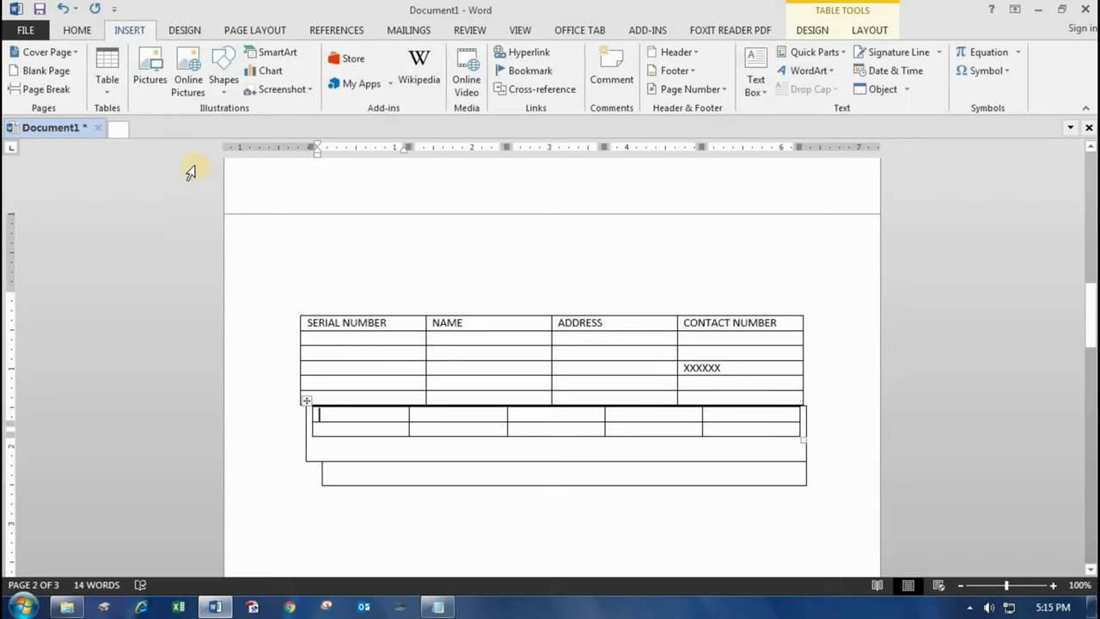
click(352, 512)
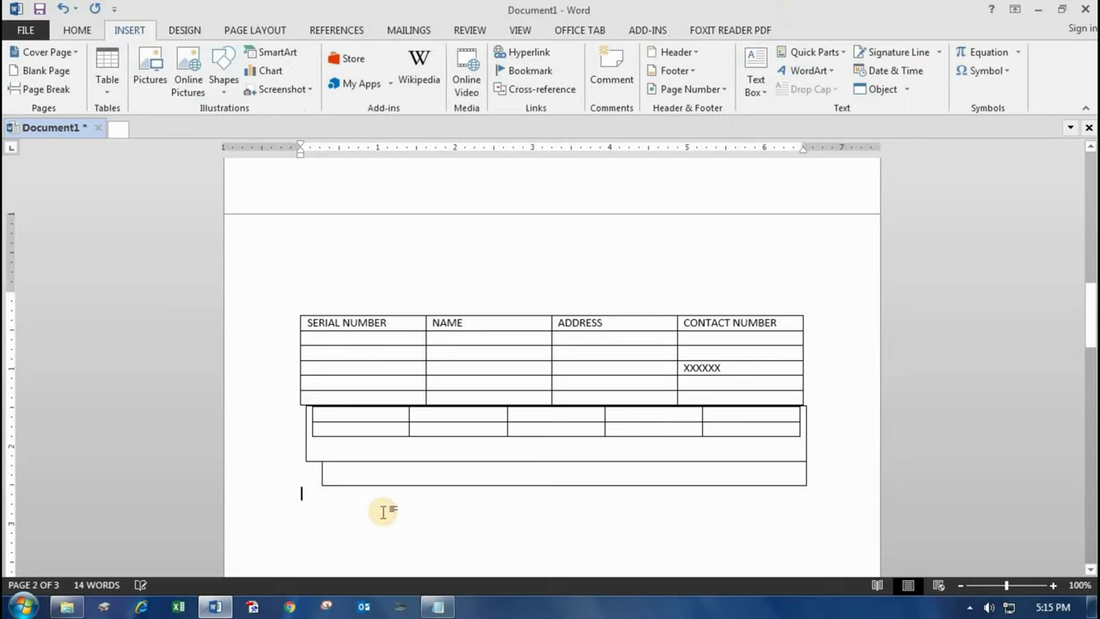
click(153, 86)
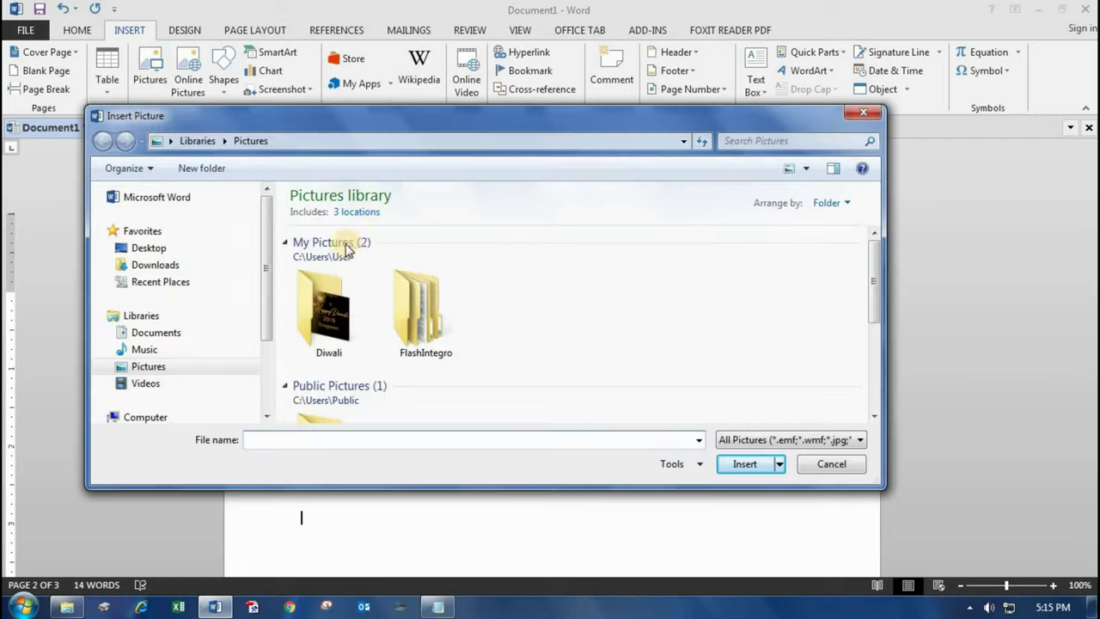
click(176, 248)
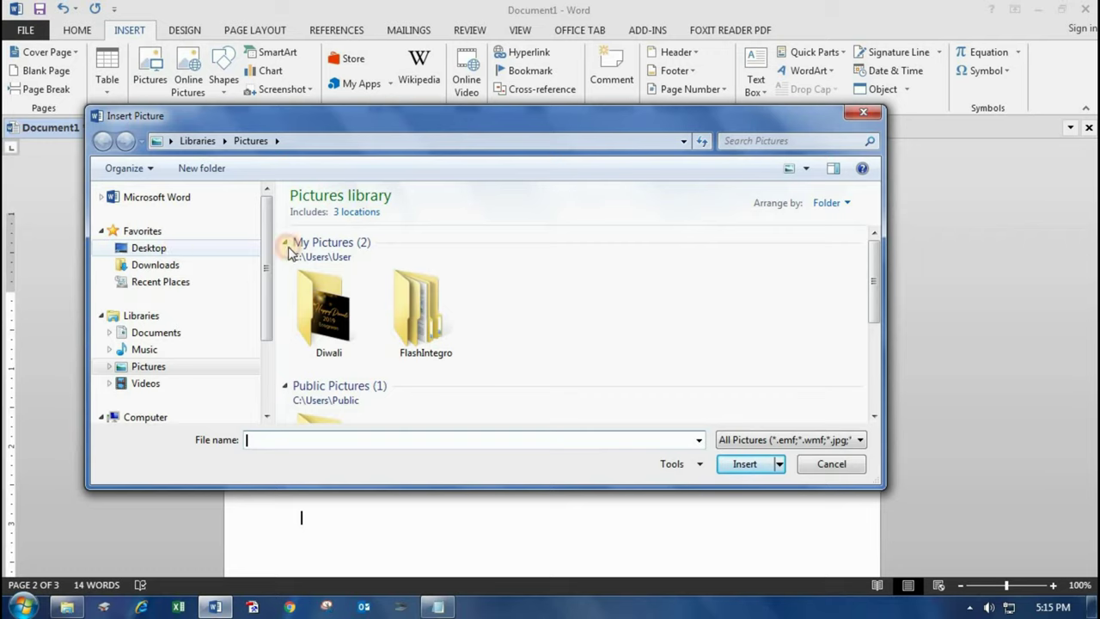
click(557, 303)
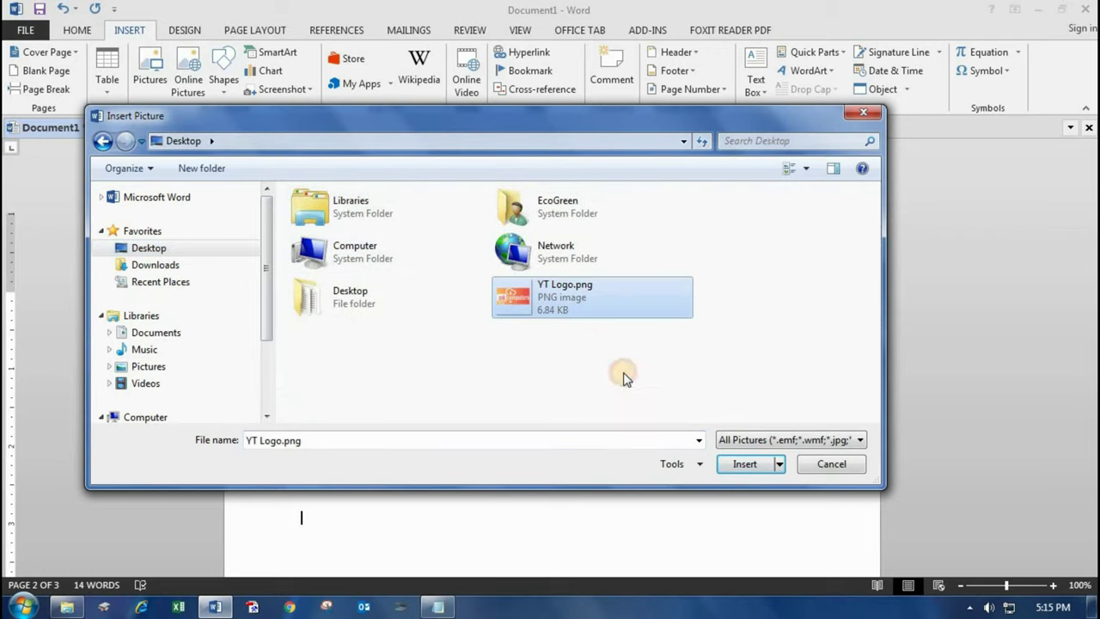
click(744, 463)
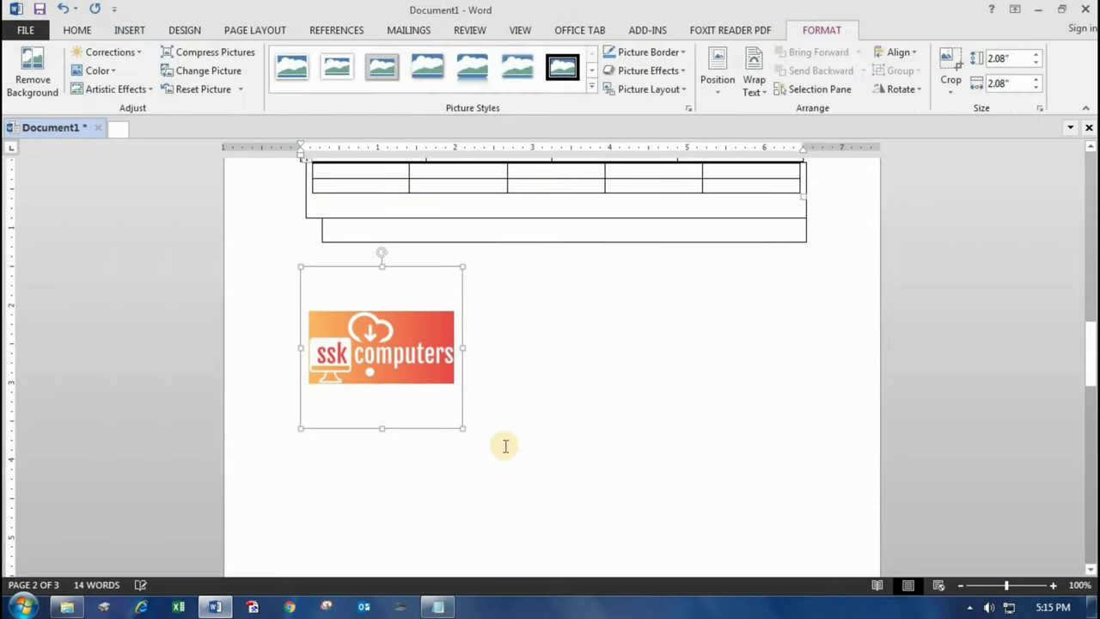
- Shrink the logo picture to about 1.82" by 1.82"
scroll(516, 444, up, 5)
scroll(522, 444, down, 5)
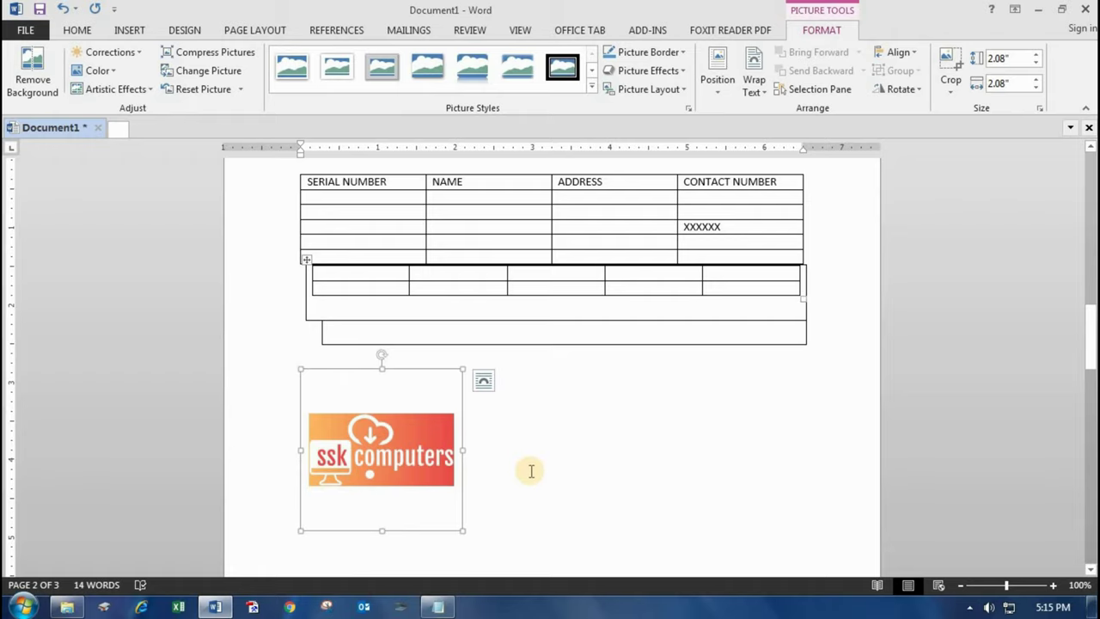
drag(458, 530, 444, 380)
- Move the logo picture from below the tables to the start of the third page
scroll(562, 352, up, 3)
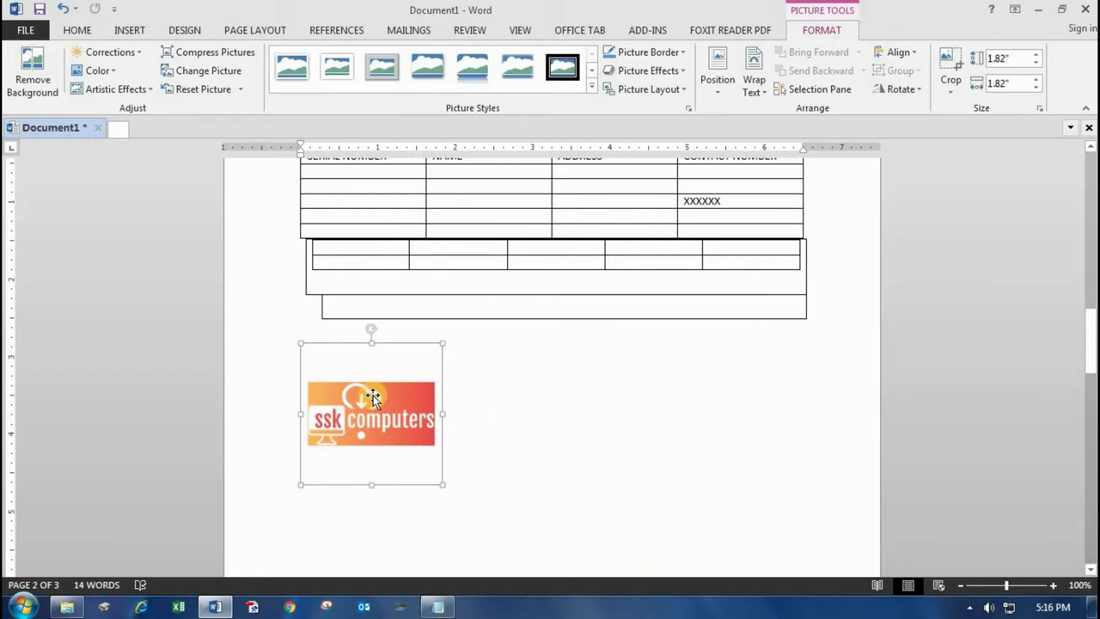
drag(678, 399, 636, 404)
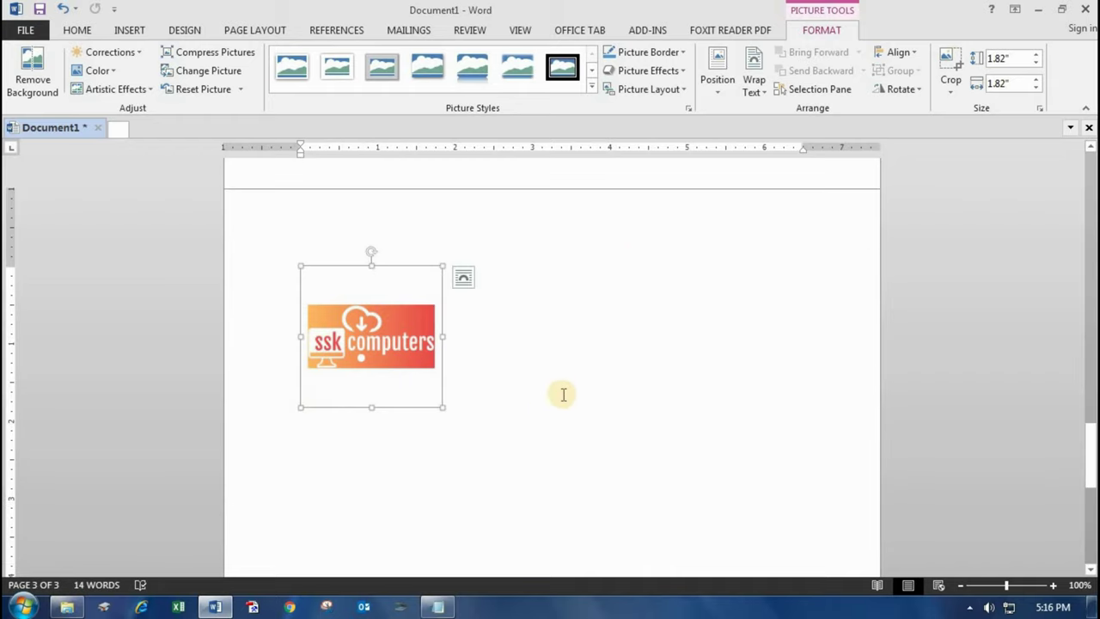
scroll(559, 393, up, 3)
drag(387, 497, 479, 436)
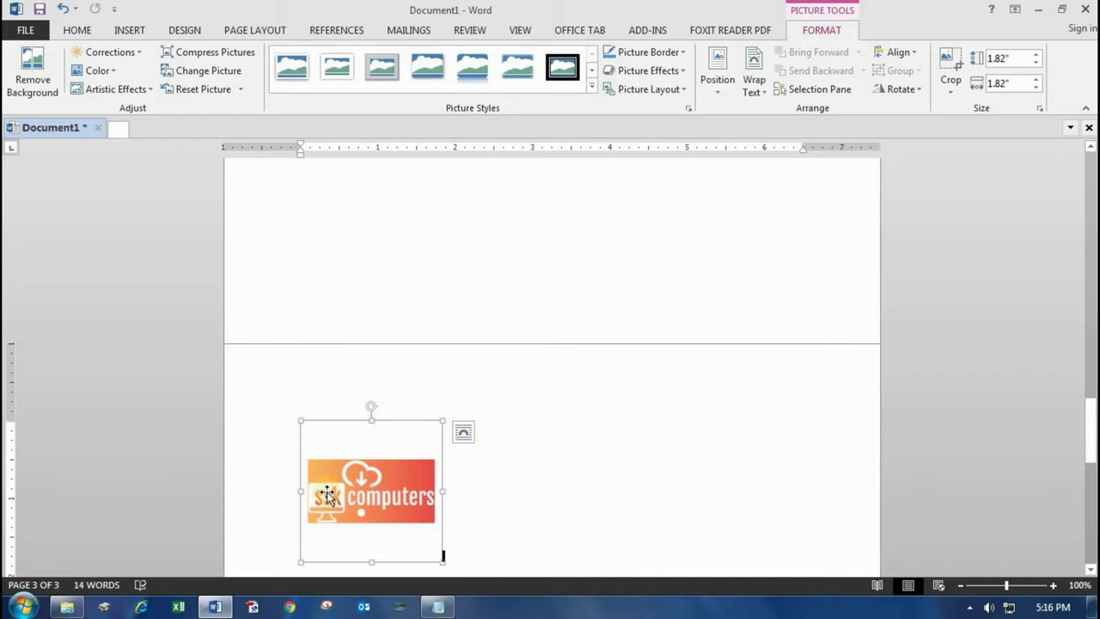
scroll(323, 498, up, 1)
scroll(405, 261, up, 1)
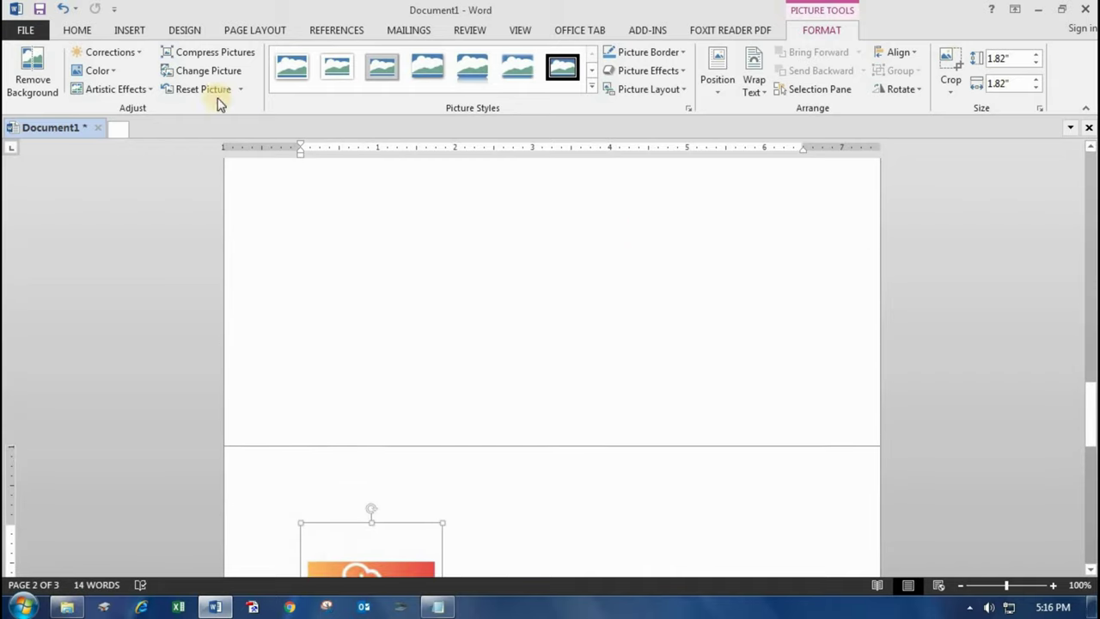
- Start a new line after the logo picture on the third page
click(131, 30)
scroll(589, 369, down, 4)
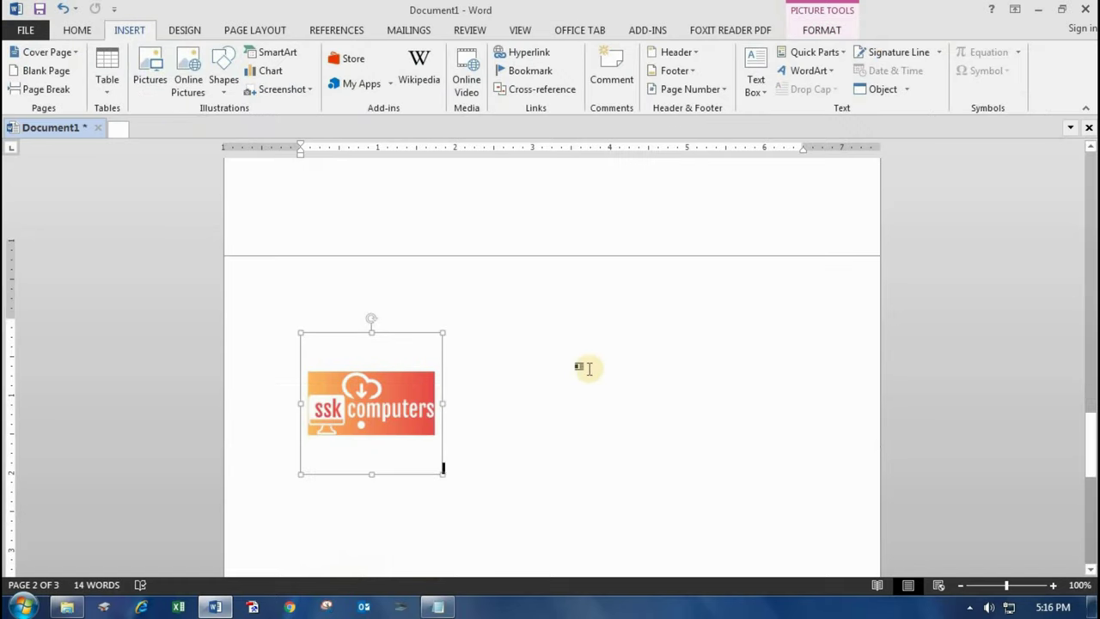
scroll(590, 369, down, 1)
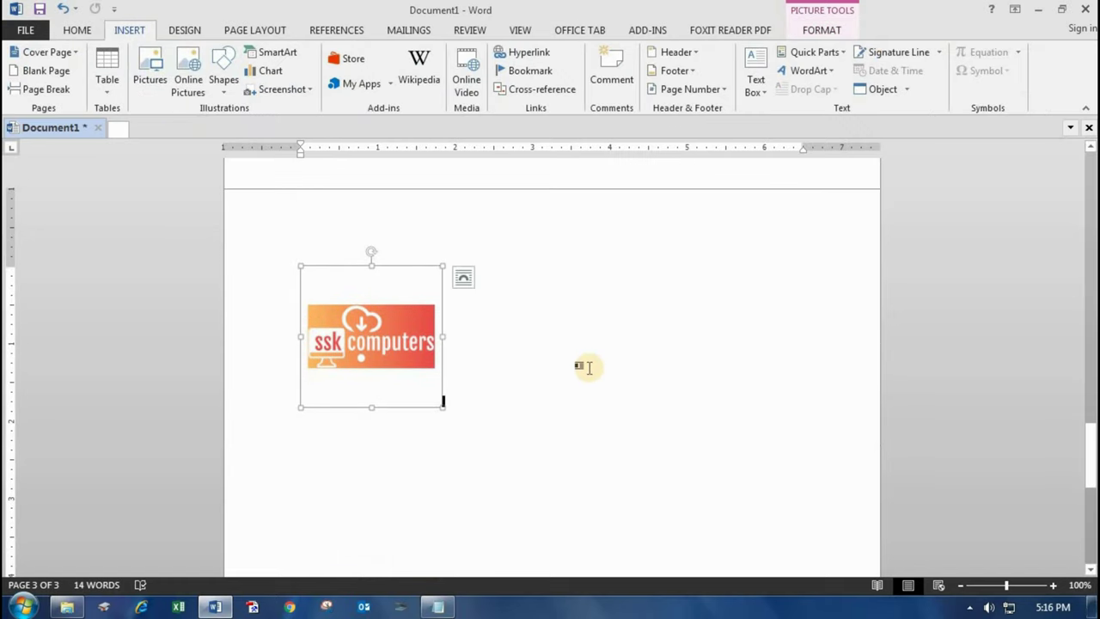
scroll(584, 365, up, 1)
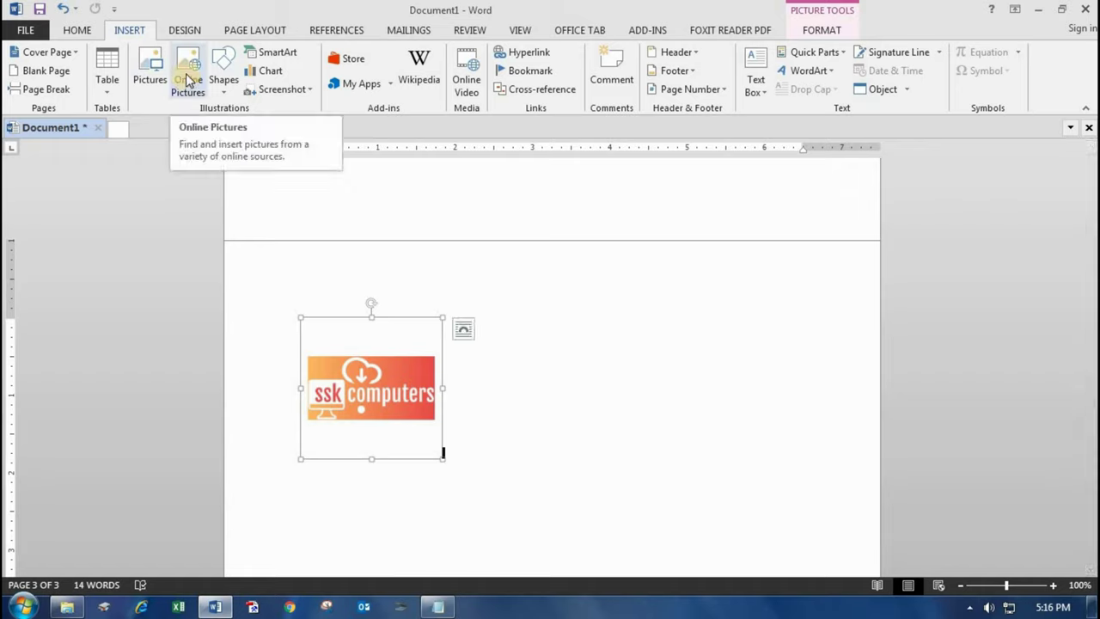
click(560, 406)
key(Return)
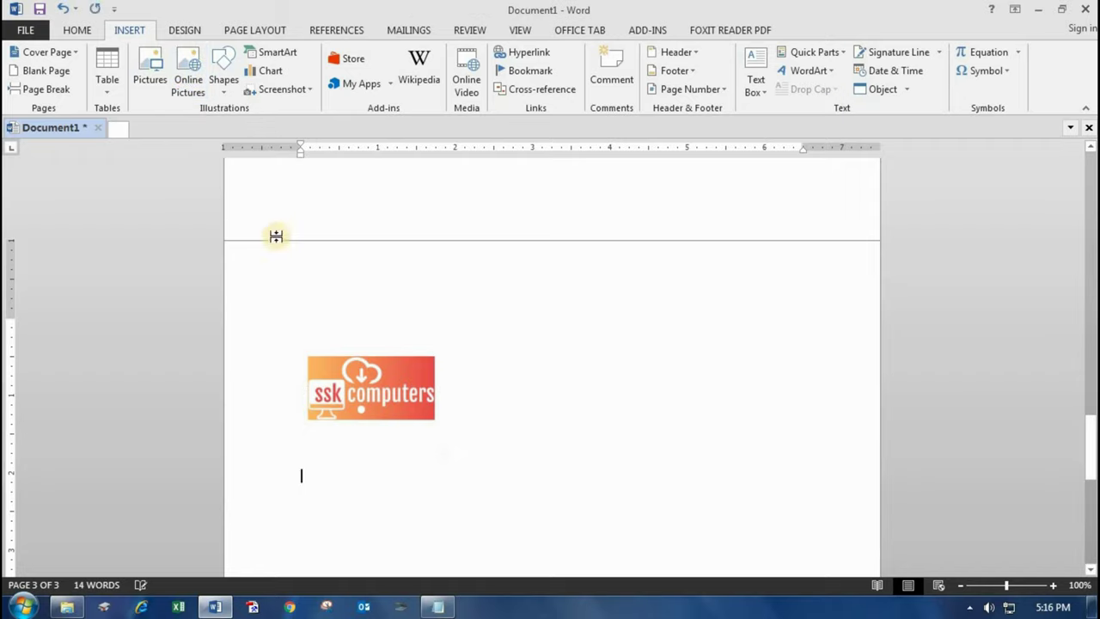
- Draw an oval about 1.51" high and 2.5" wide to the right of the logo picture
click(224, 89)
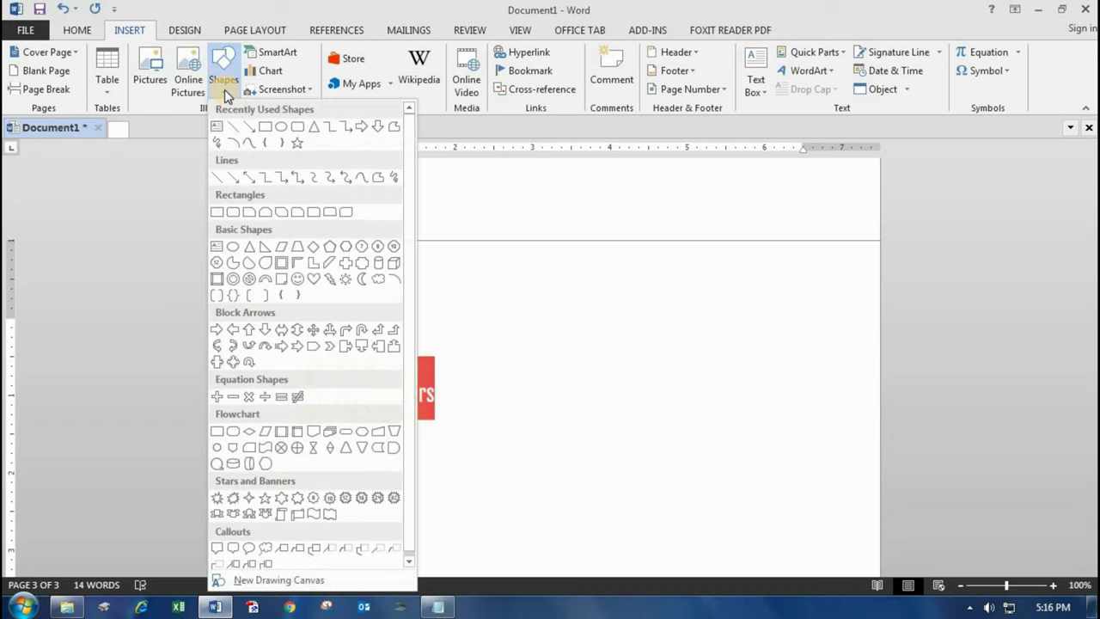
click(285, 132)
drag(555, 356, 750, 473)
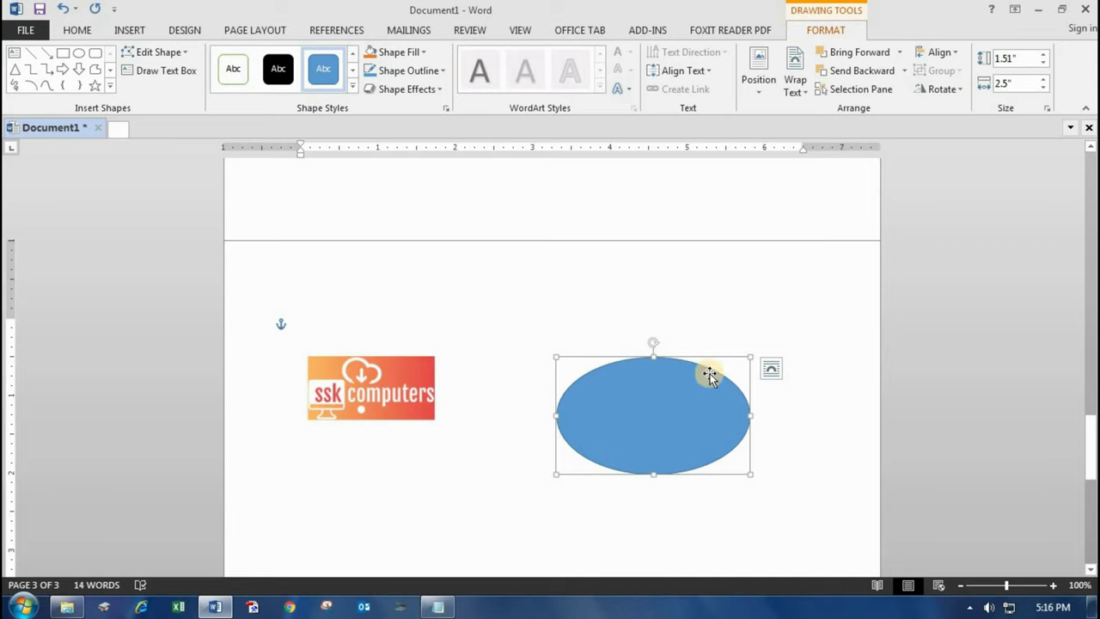
- Draw an arrow line about 1.26" wide and 0.44" high from beside the logo picture to the oval
click(128, 32)
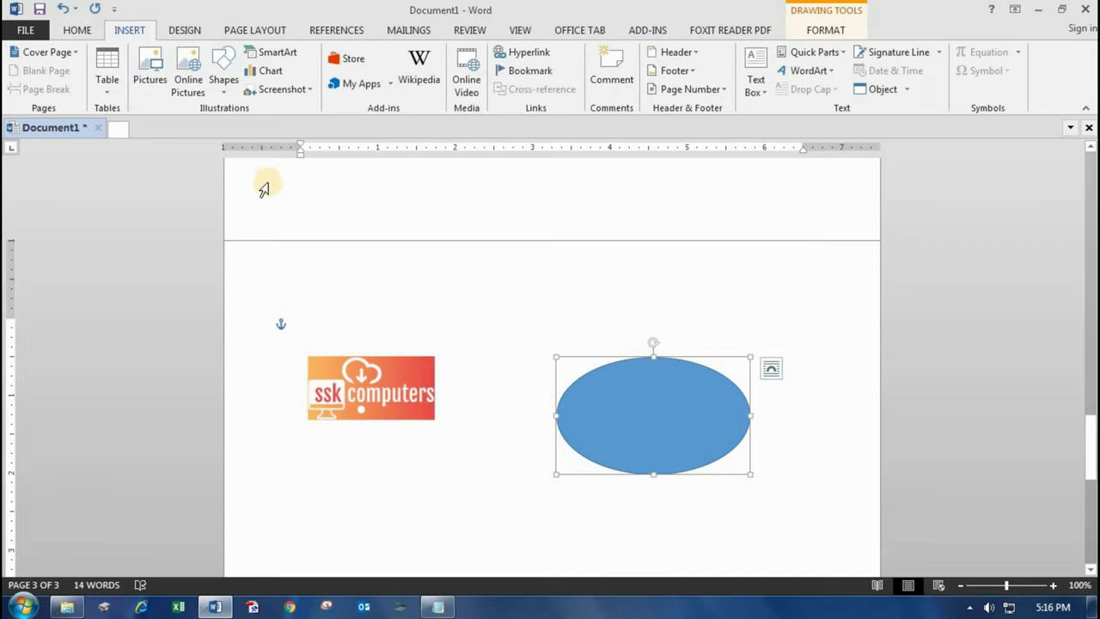
click(226, 90)
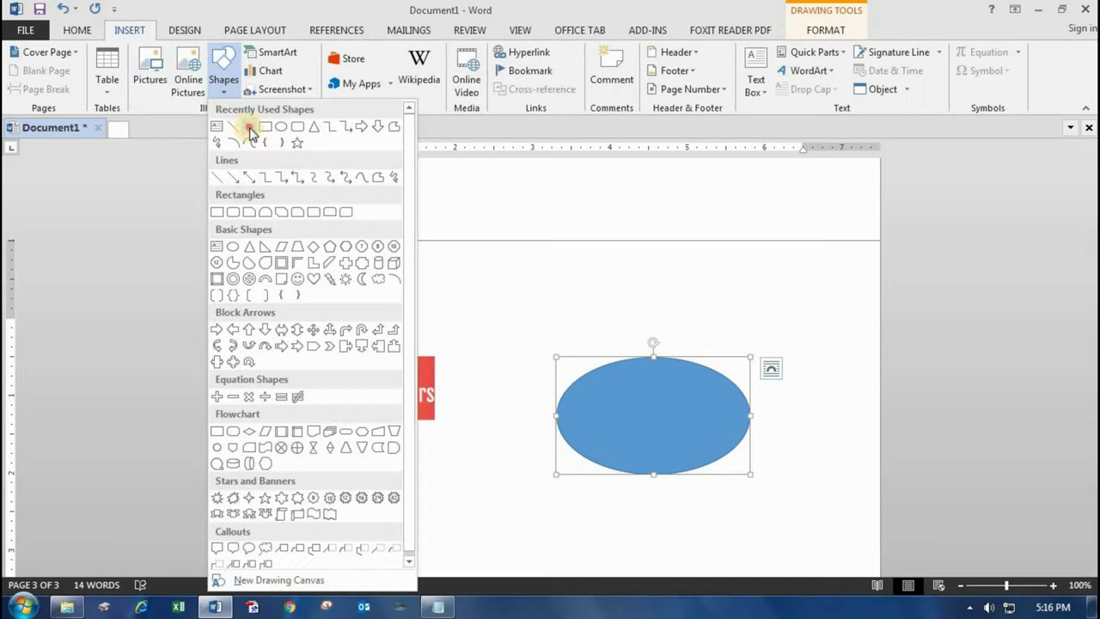
click(249, 129)
drag(449, 391, 550, 427)
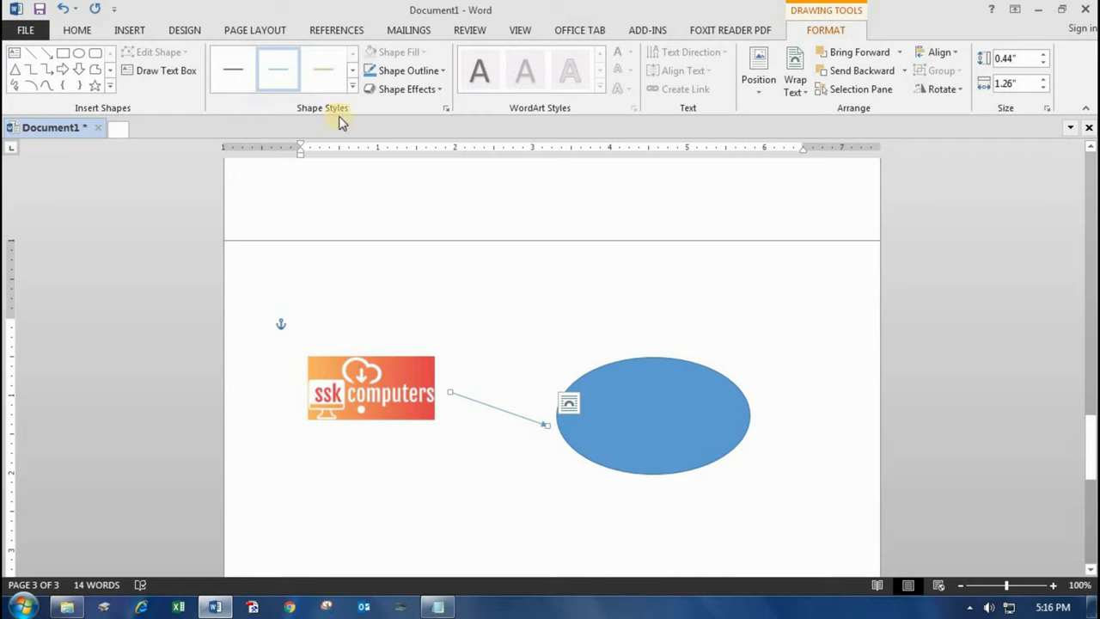
- Draw an up-down block arrow above the arrow line, between the logo picture and the oval, and deselect it
click(130, 29)
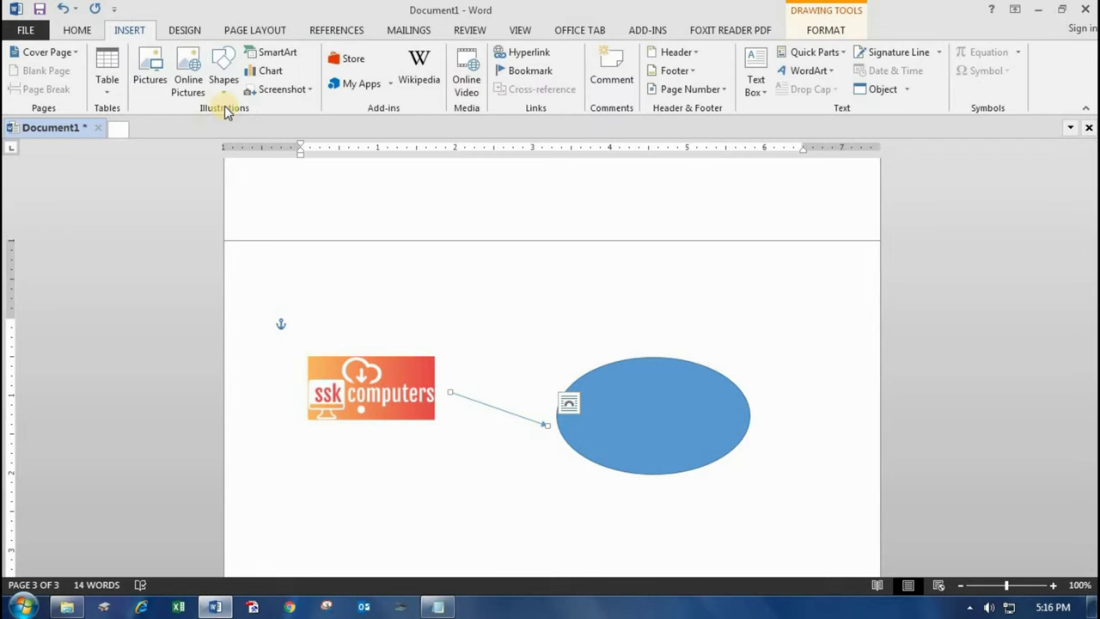
click(225, 79)
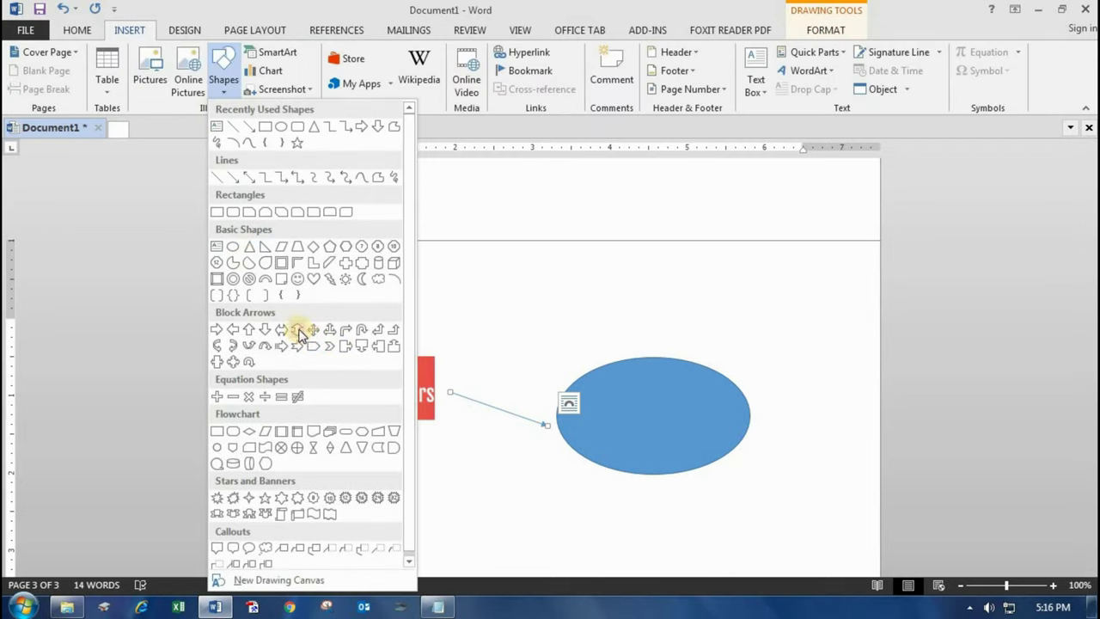
click(299, 333)
drag(481, 311, 531, 398)
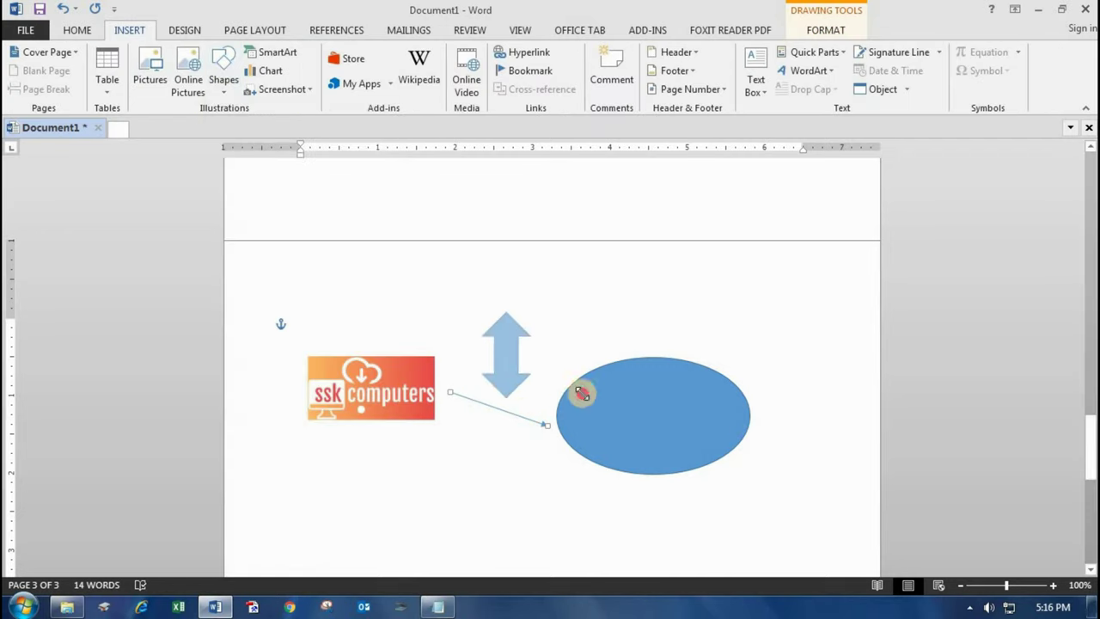
click(611, 325)
- Insert a Tab List SmartArt graphic from the List category on the line below the logo picture
click(126, 28)
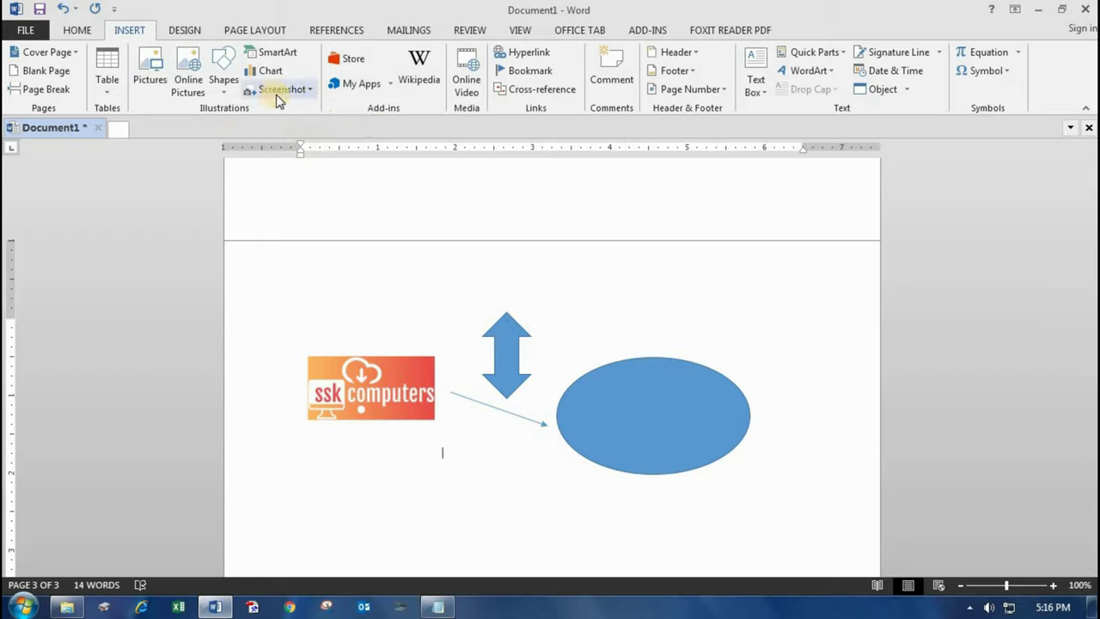
click(277, 53)
scroll(636, 307, down, 1)
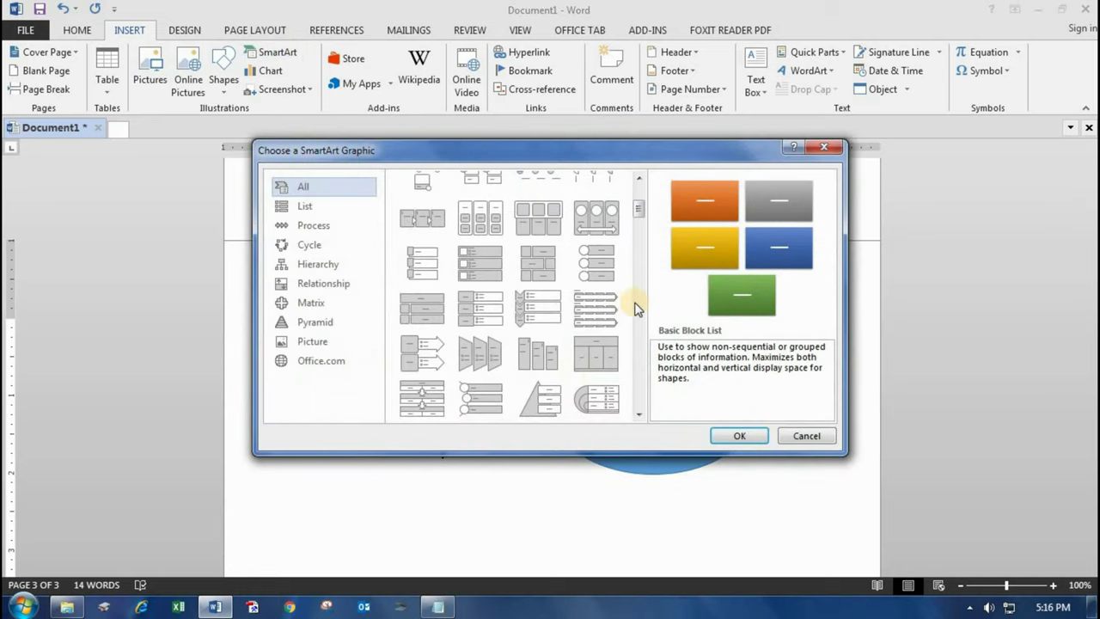
scroll(512, 305, up, 1)
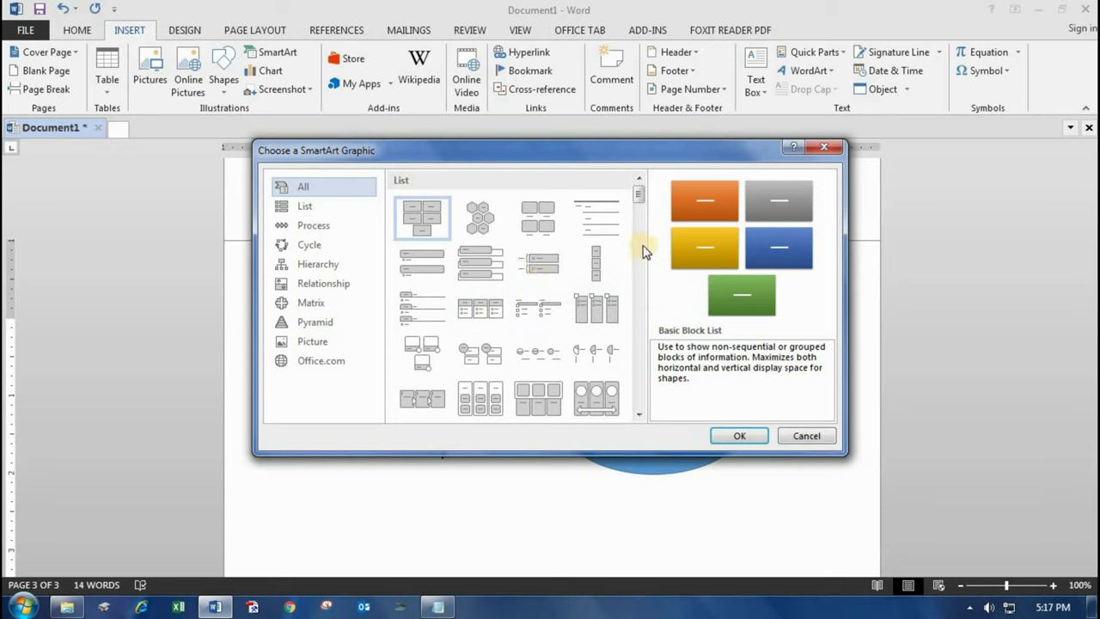
scroll(646, 342, down, 5)
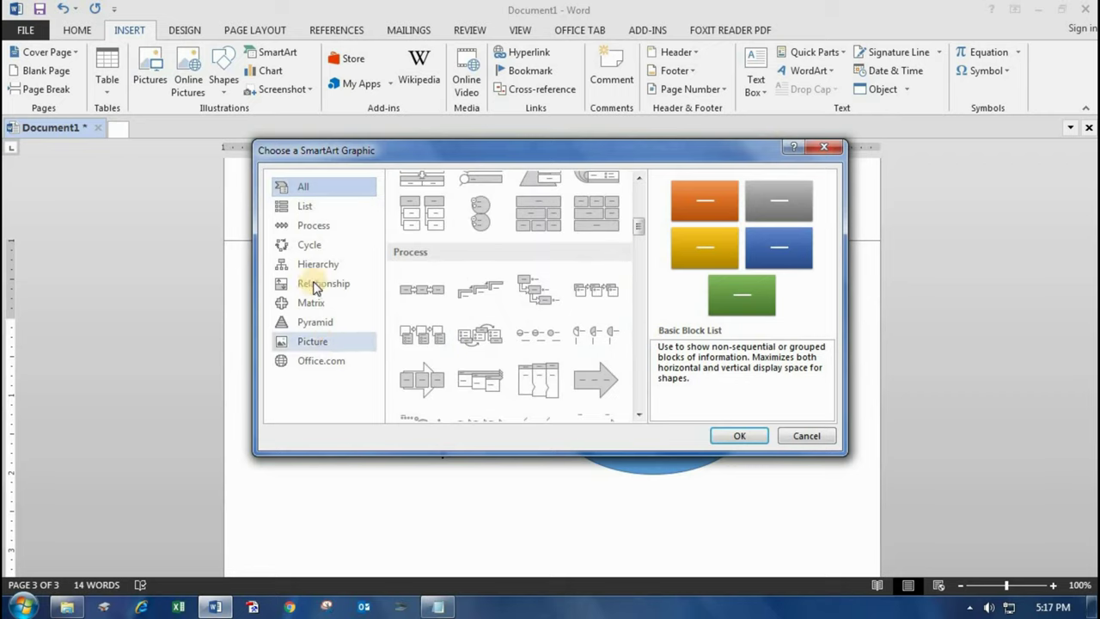
click(326, 209)
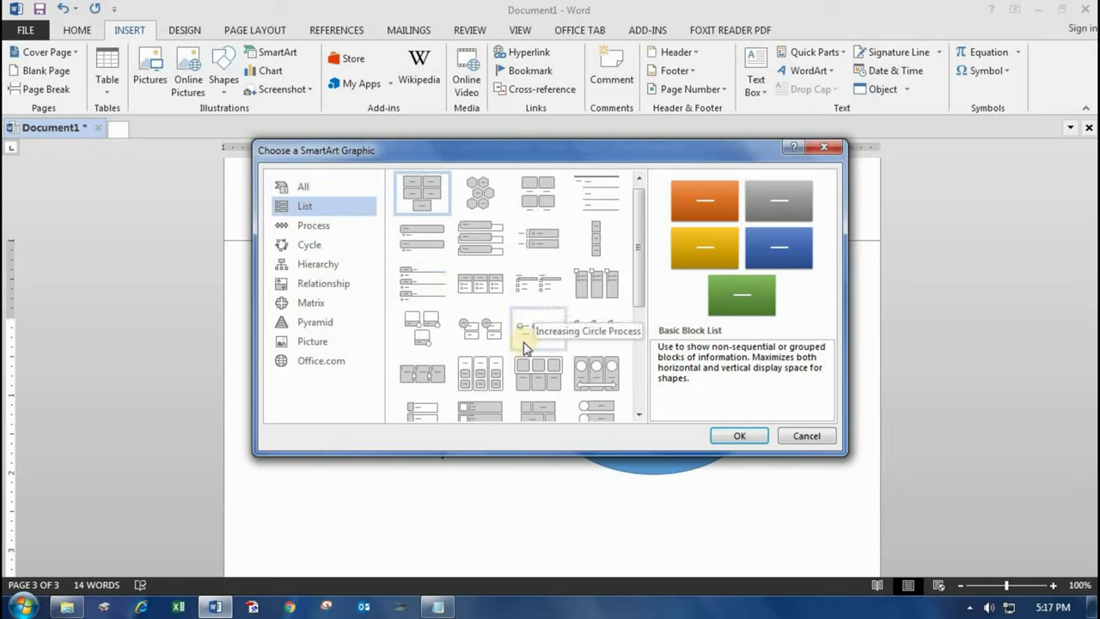
click(427, 291)
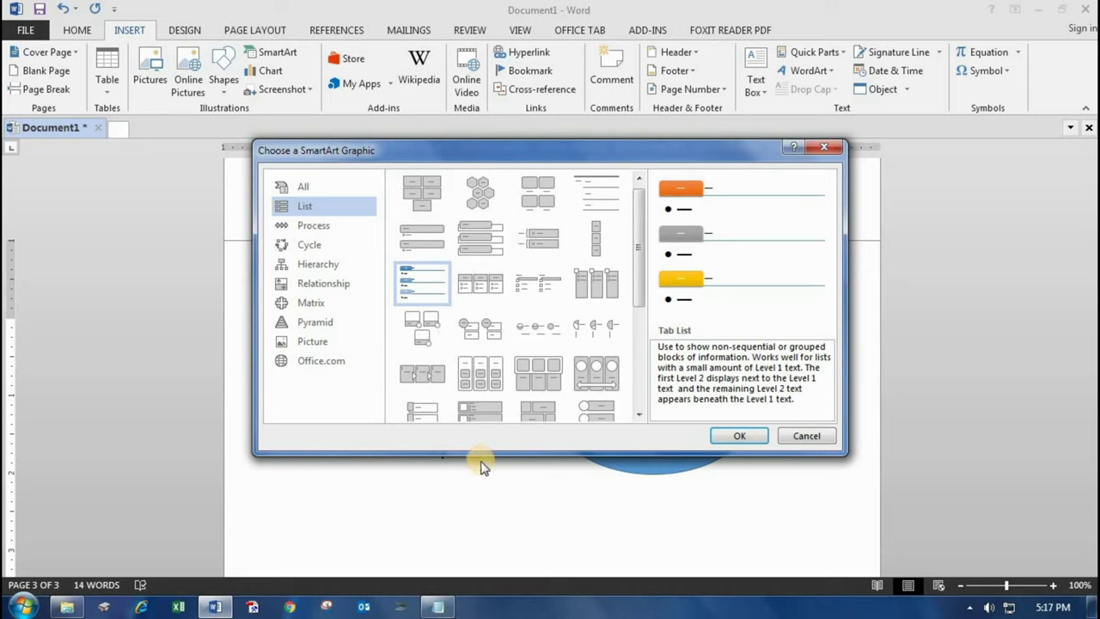
click(739, 436)
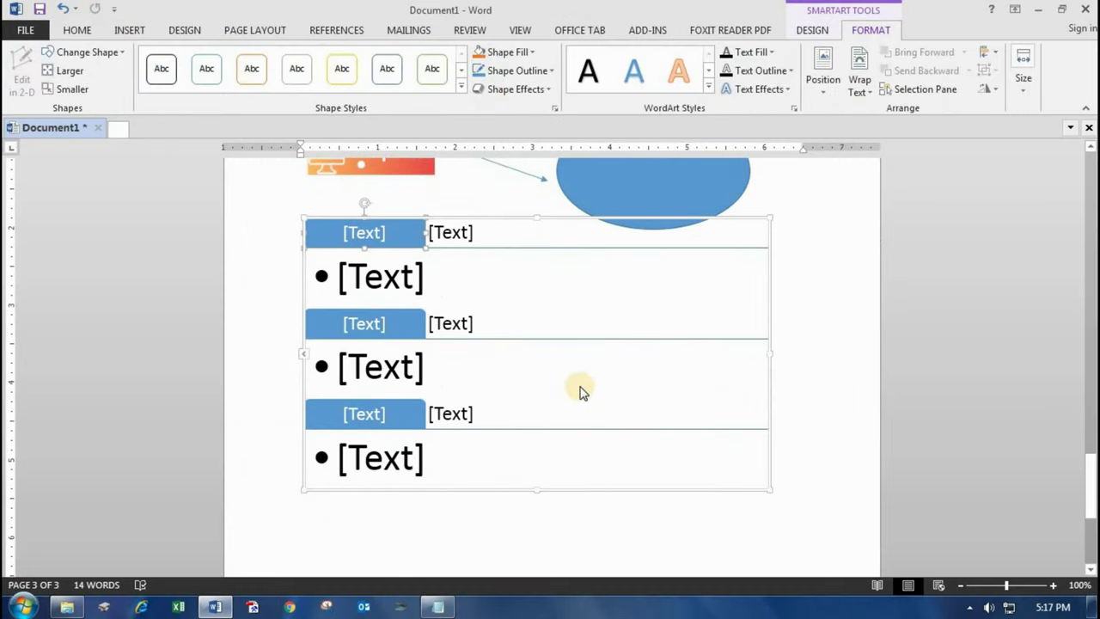
- Undo the insertion of the Tab List SmartArt graphic
scroll(581, 391, up, 1)
scroll(581, 391, up, 3)
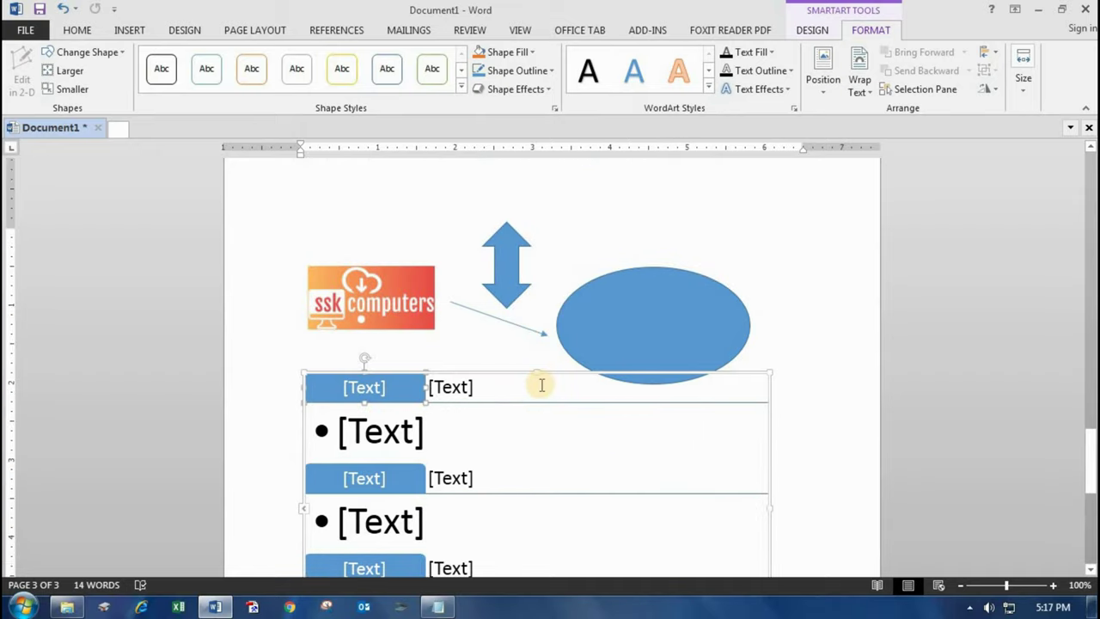
key(ctrl+z)
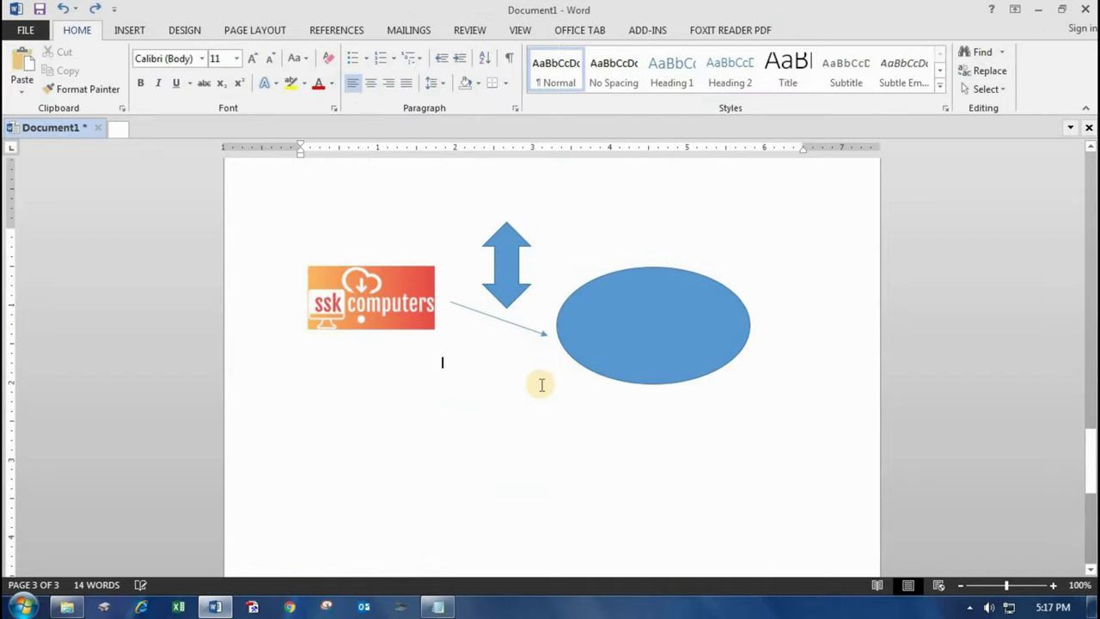
- Insert a Text Cycle SmartArt graphic from the Cycle category below the logo picture and shapes
click(130, 31)
click(279, 53)
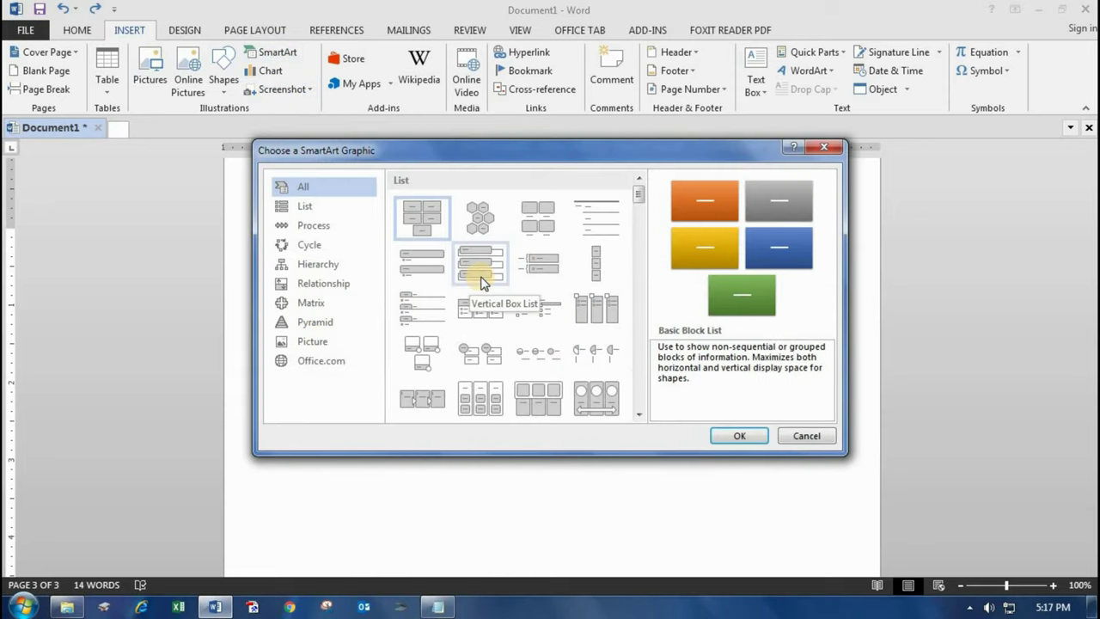
click(324, 249)
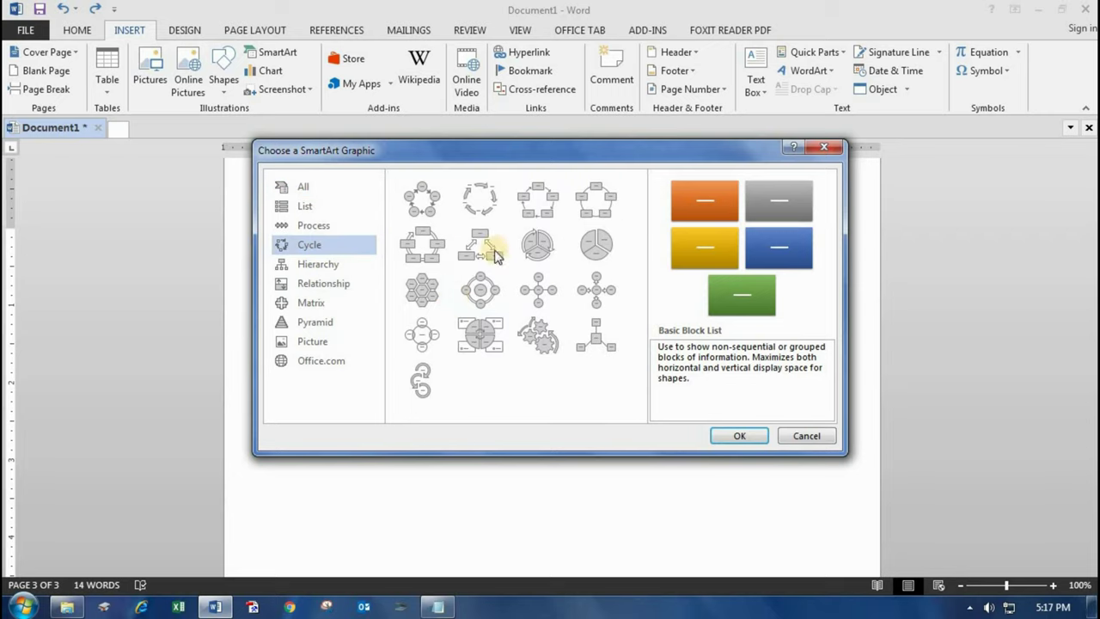
click(480, 203)
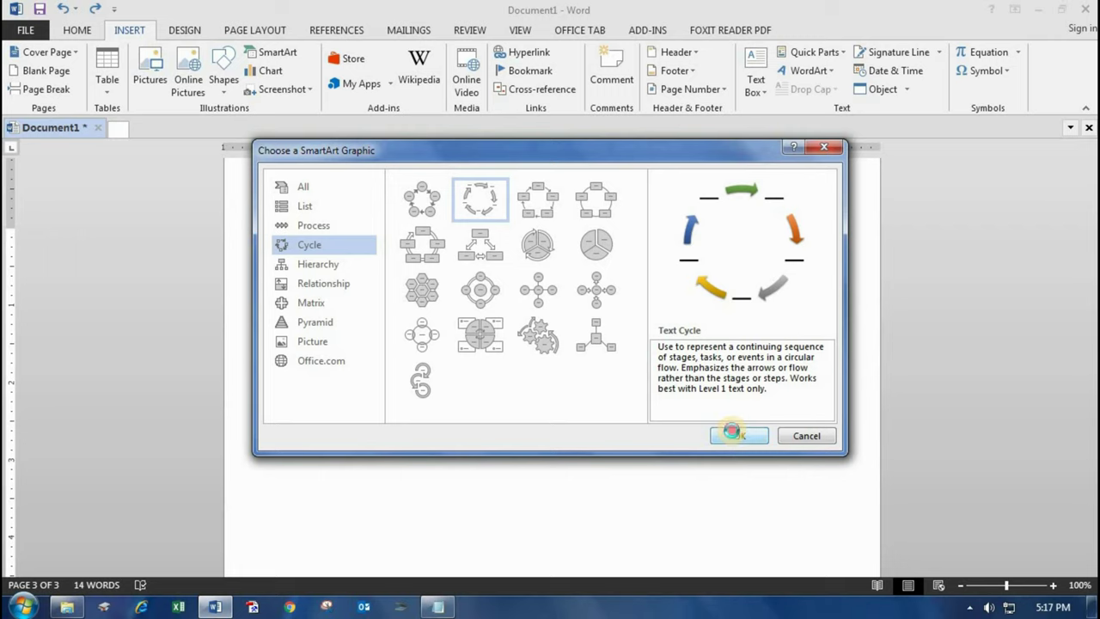
click(732, 432)
scroll(532, 464, down, 2)
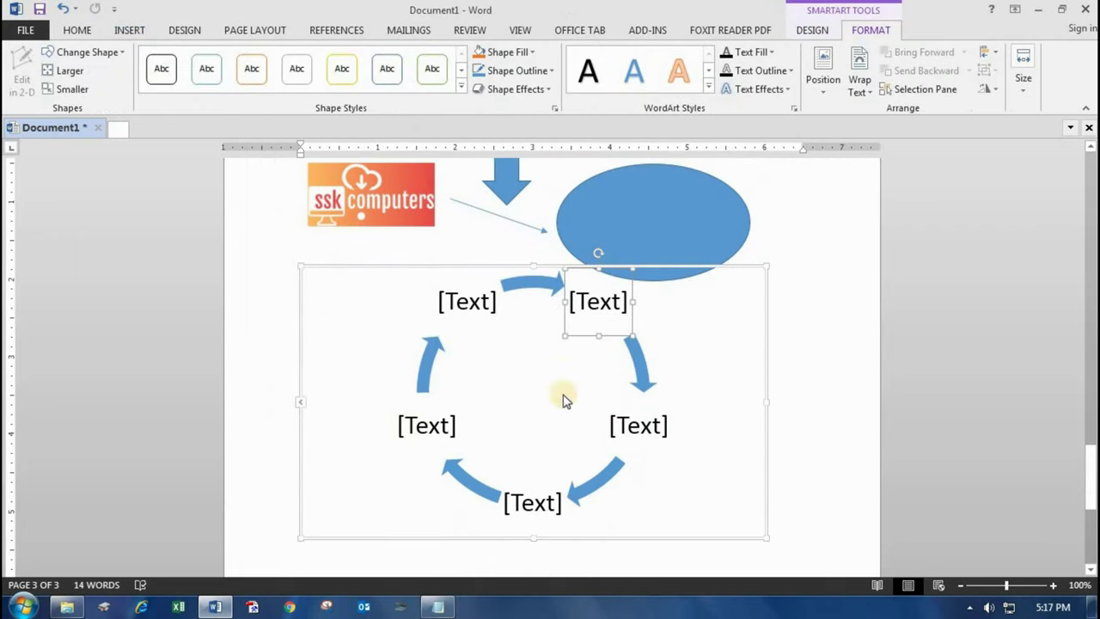
- Fill three text placeholders of the cycle graphic, clockwise from the upper-left one, with FASDFSAD, SDFAS and SSF
click(481, 314)
text(ASDFSAD)
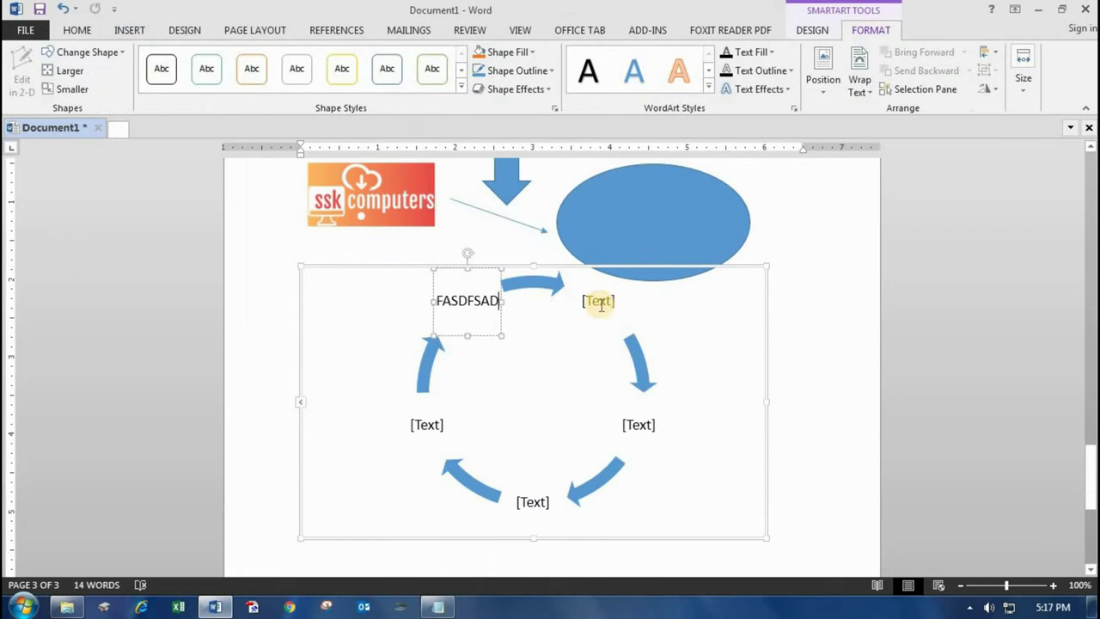
click(602, 302)
text(SDFAS)
click(650, 426)
text(SSF)
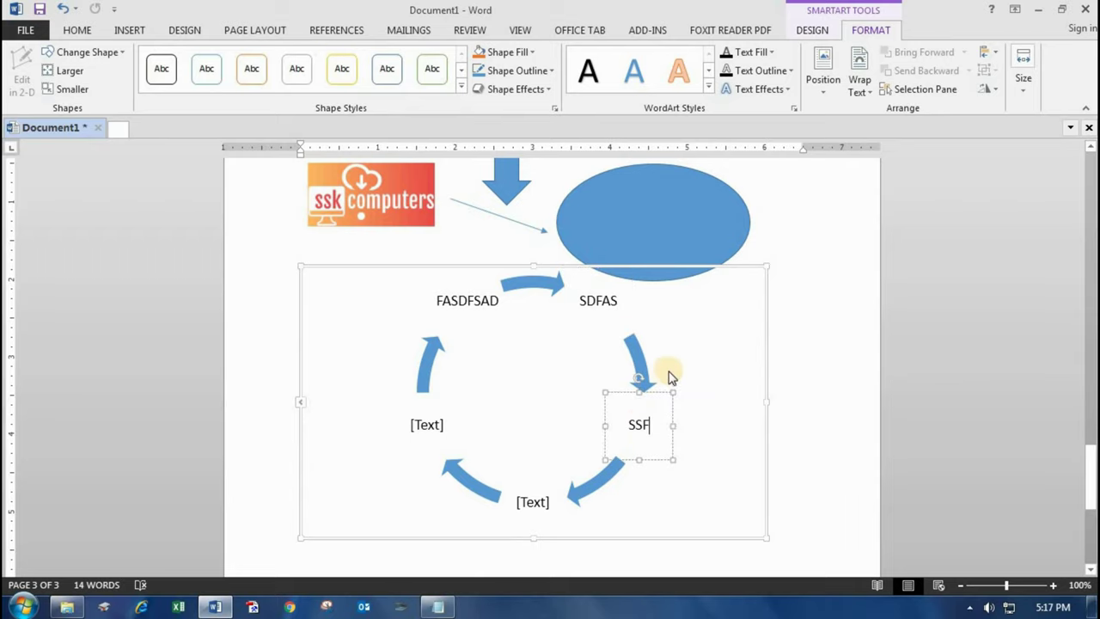
- Insert a Clustered Column chart with its default data on the third page and close the chart's data sheet
click(129, 30)
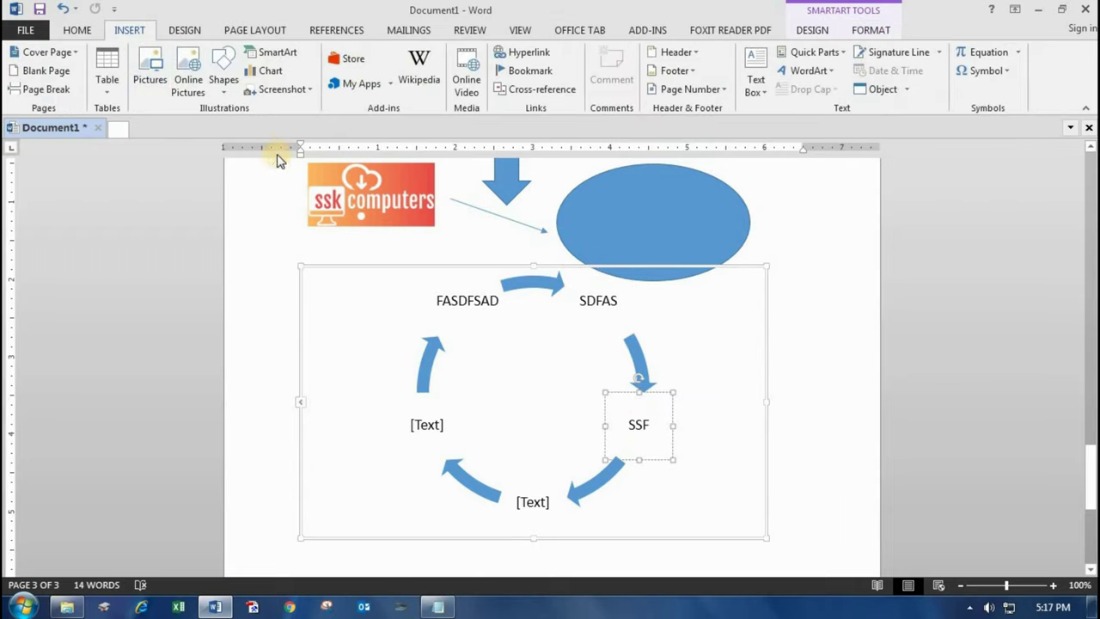
click(269, 72)
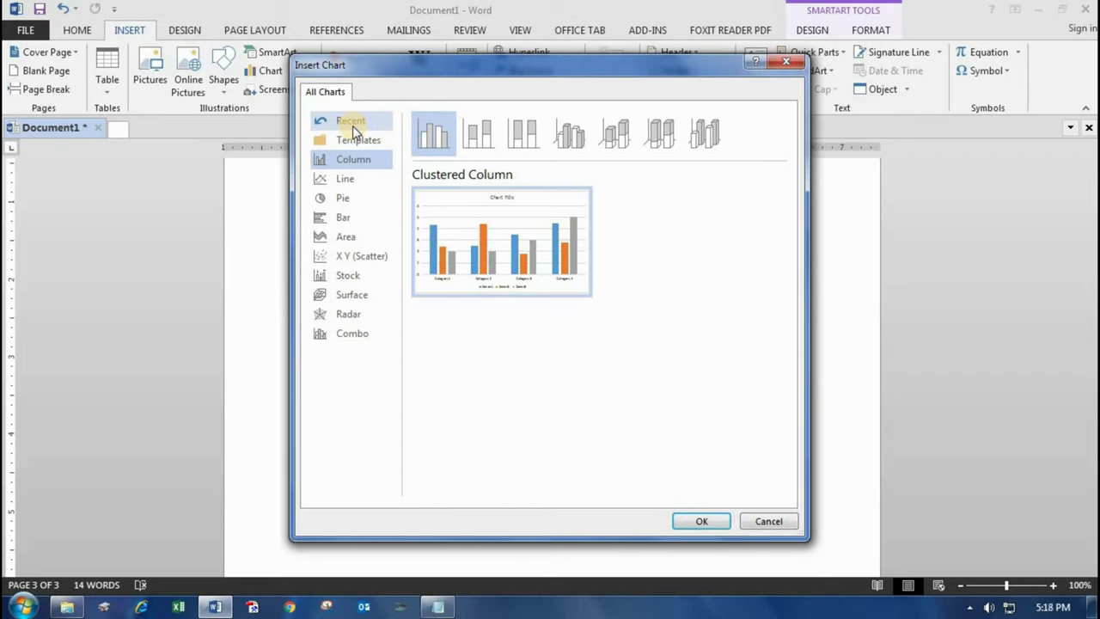
click(364, 203)
mouse_move(496, 275)
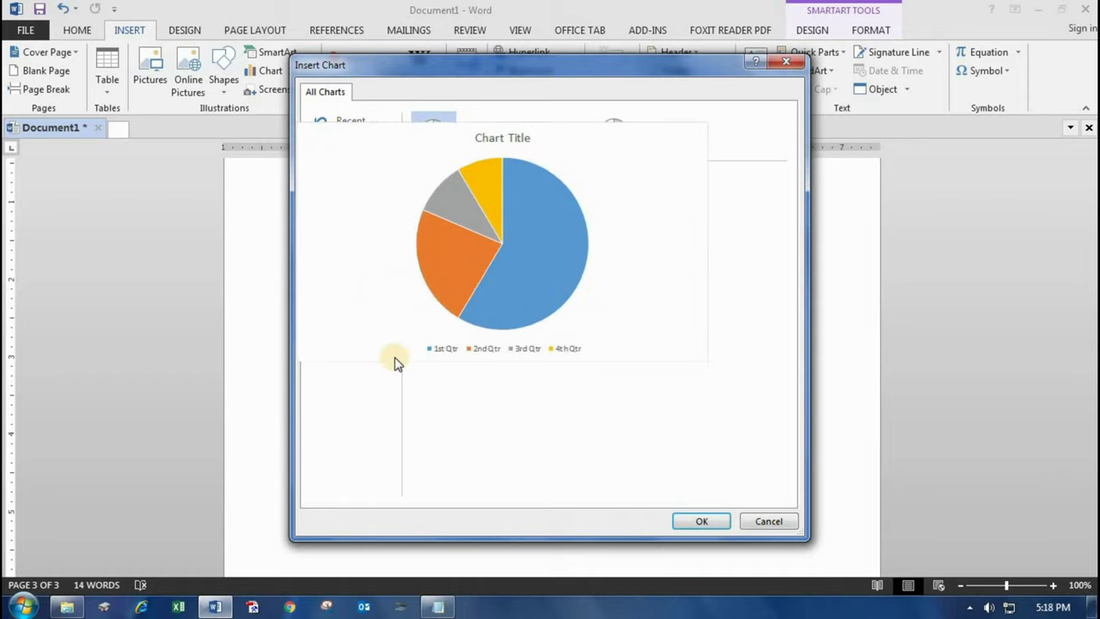
click(343, 217)
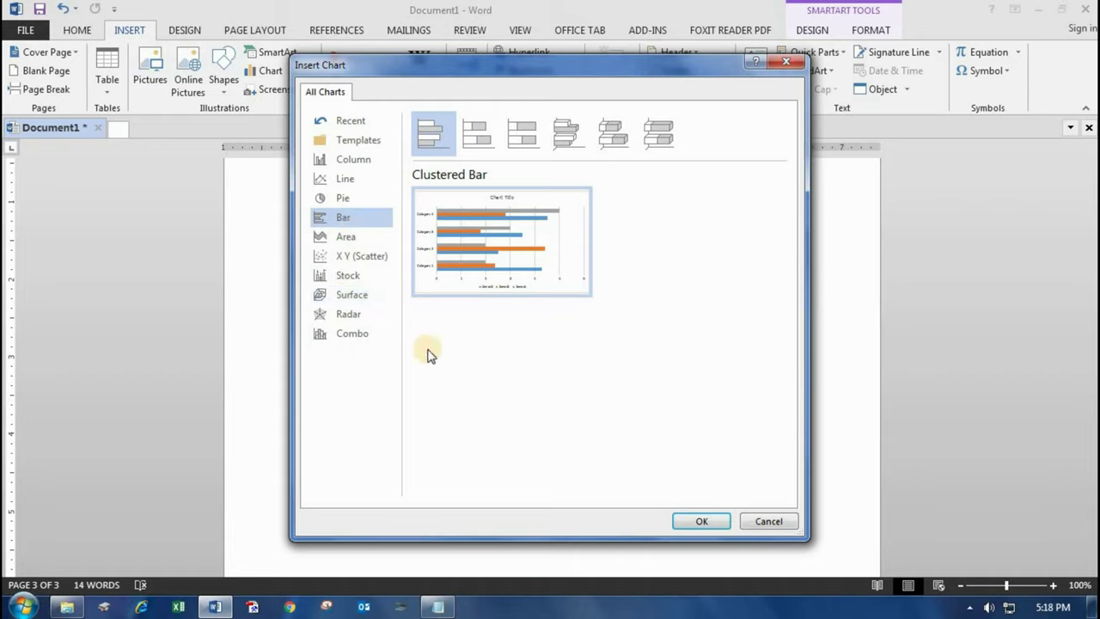
mouse_move(547, 250)
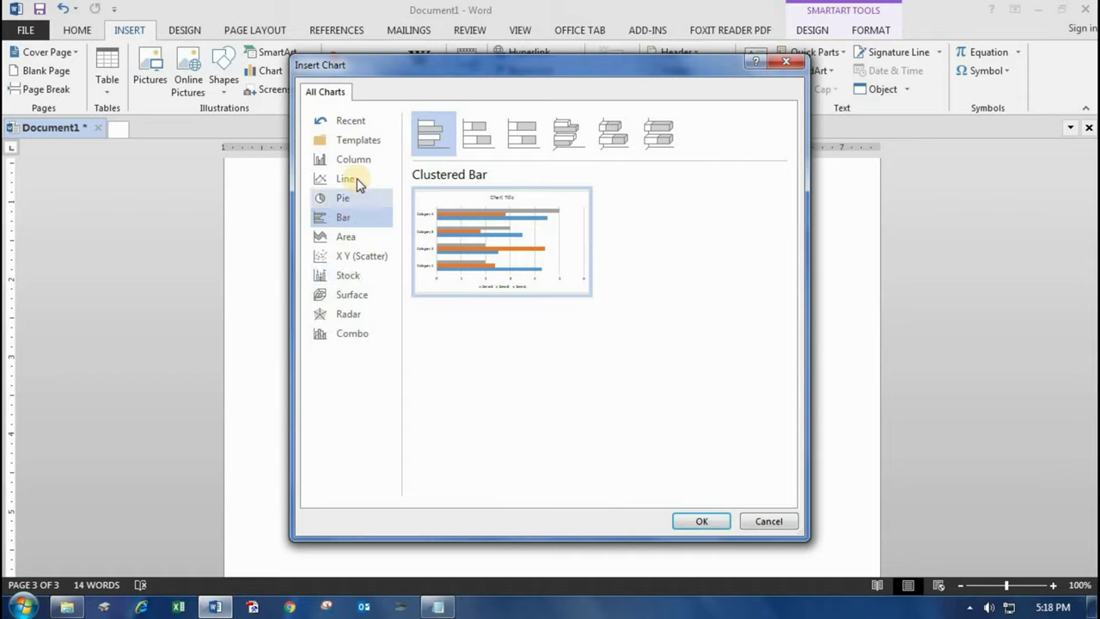
click(356, 182)
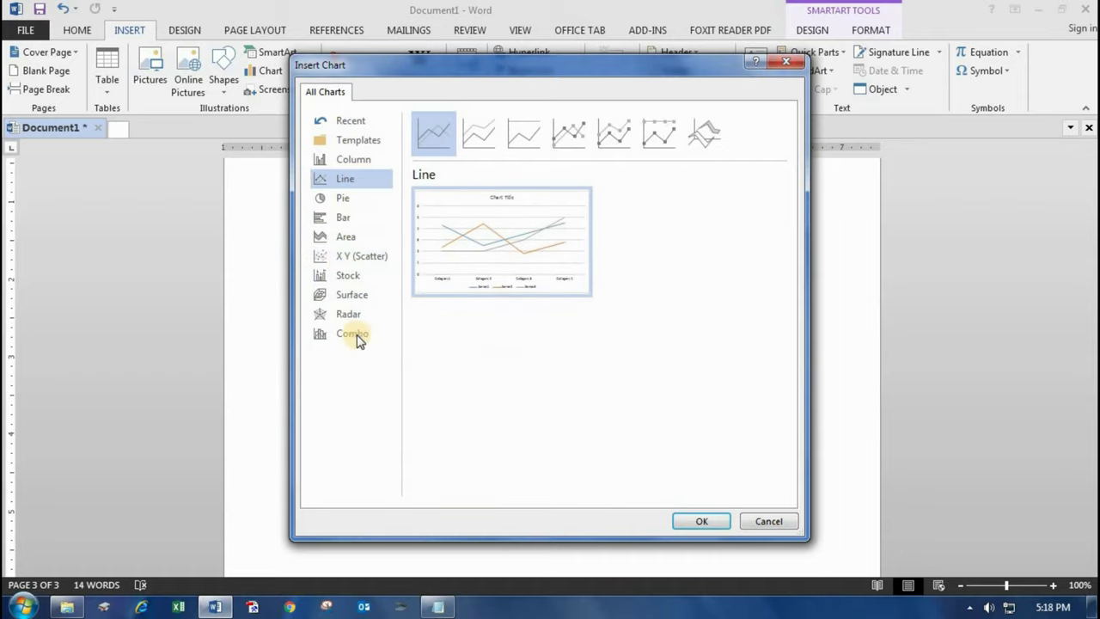
click(353, 161)
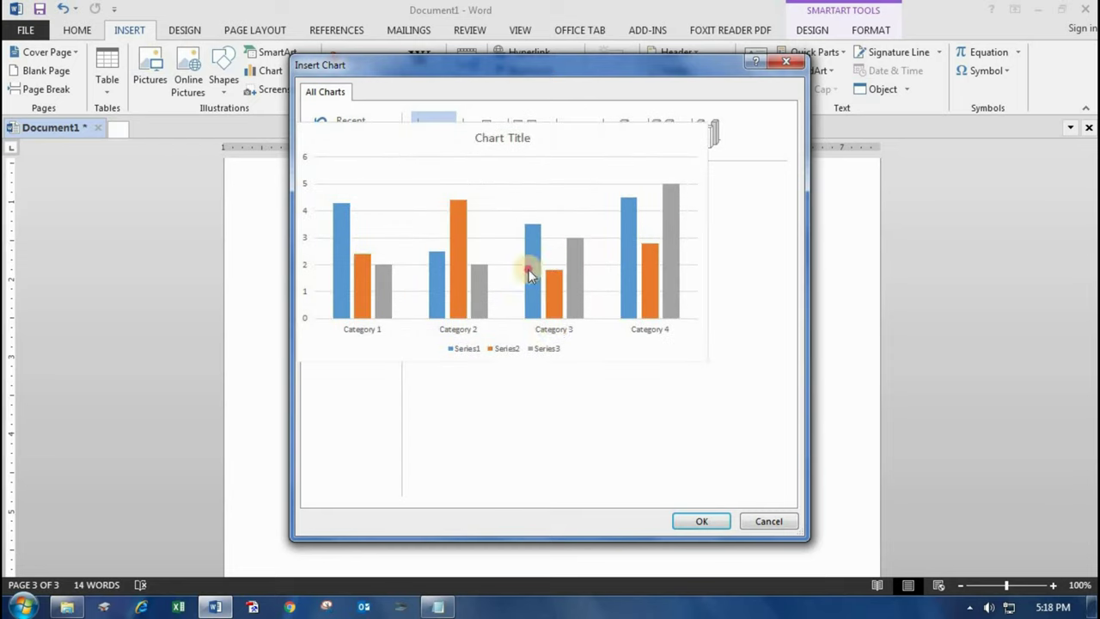
click(681, 522)
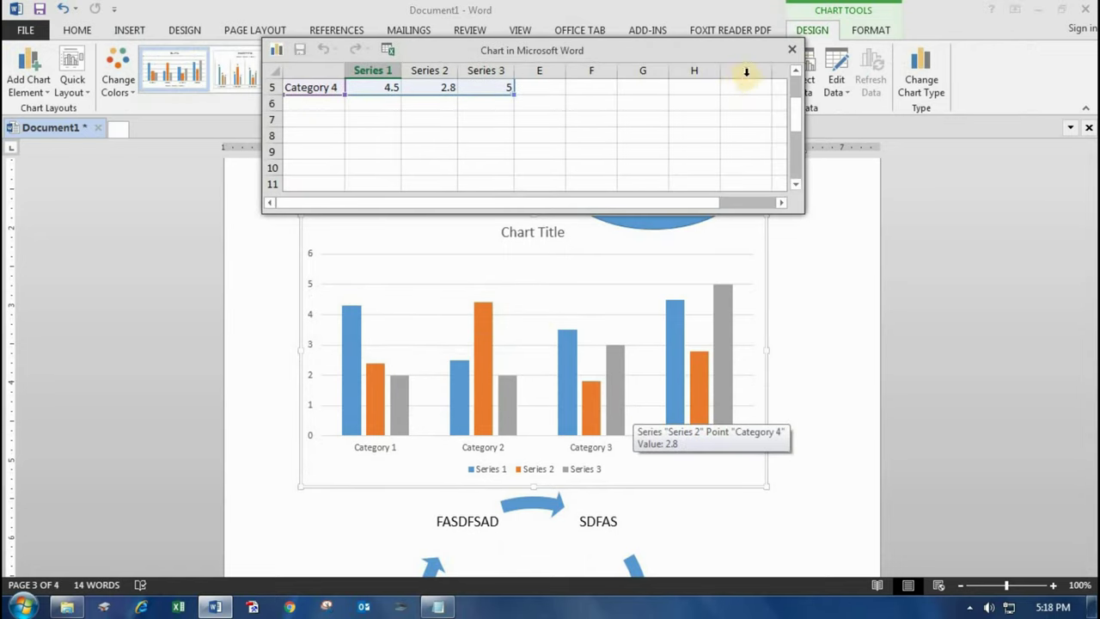
click(795, 49)
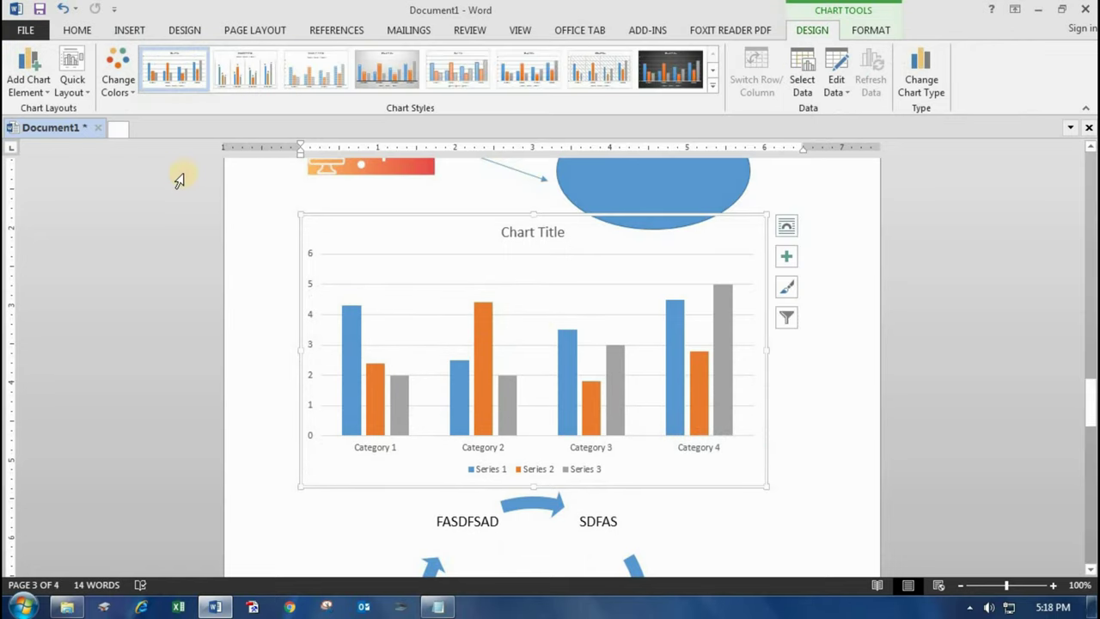
- Try to insert a screen clipping of a large rectangular area in the middle of the desktop
click(129, 31)
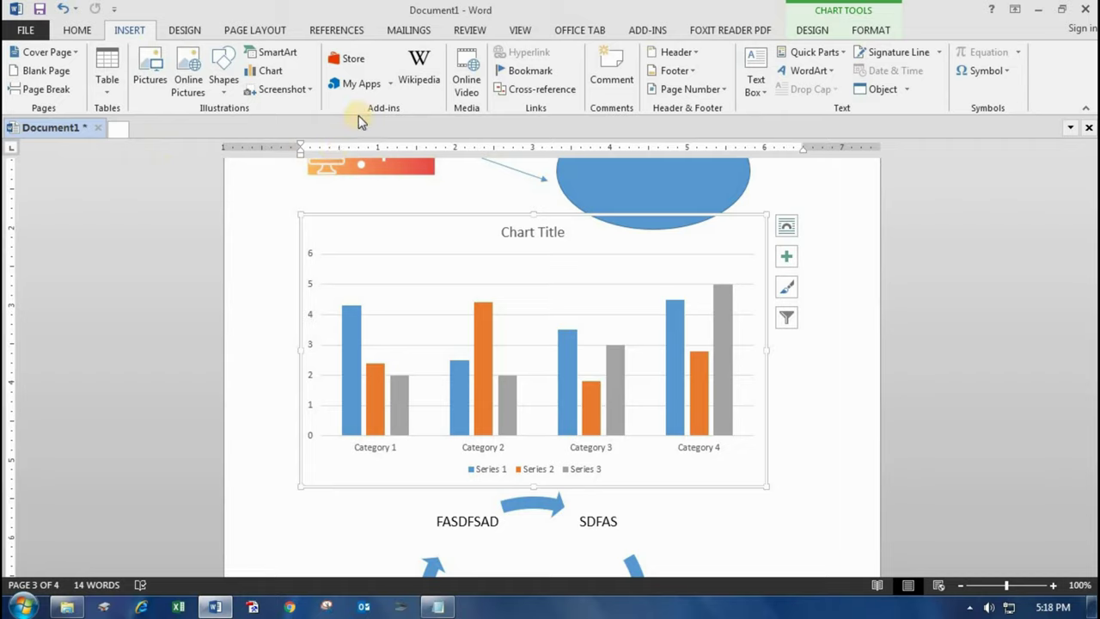
click(310, 93)
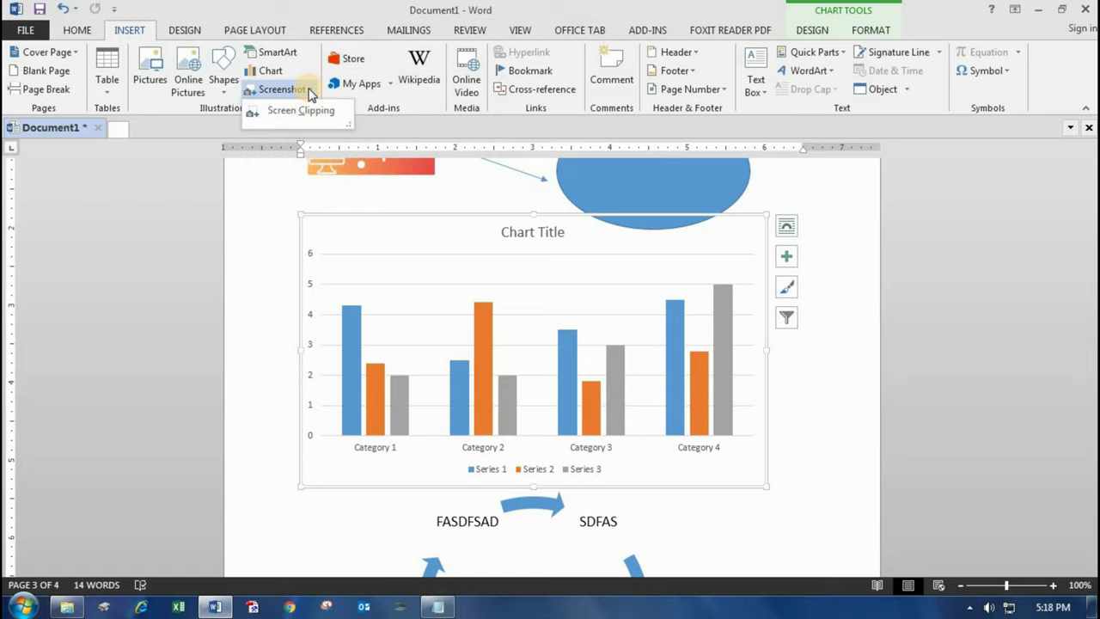
click(316, 113)
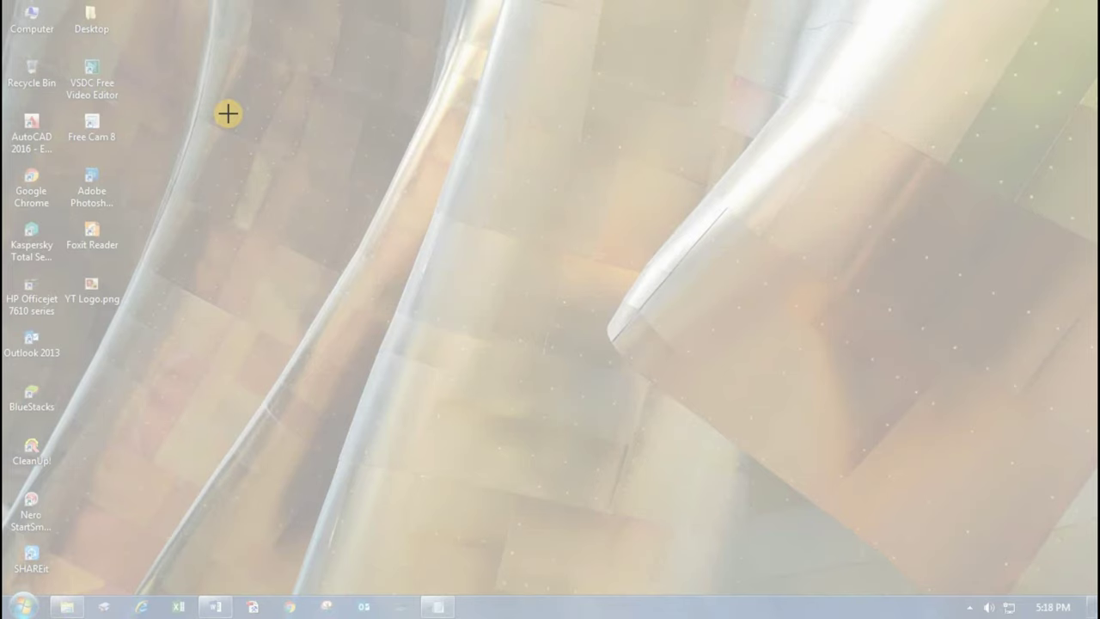
drag(229, 114, 720, 409)
- Paste the clipboard picture at the start of the fourth page and delete it again
scroll(726, 399, down, 15)
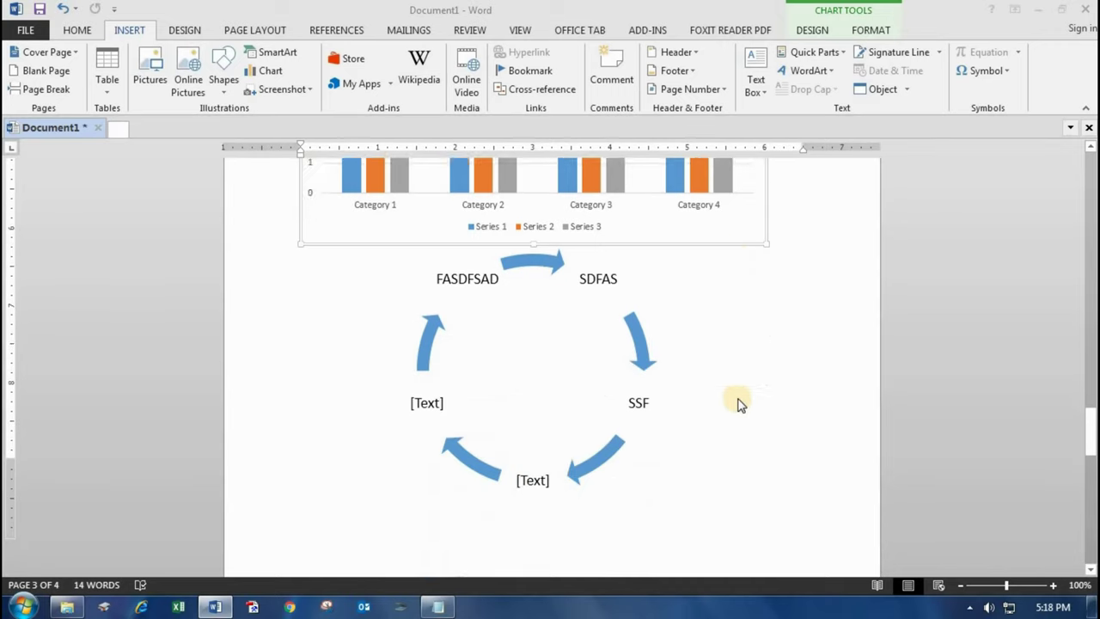
click(356, 233)
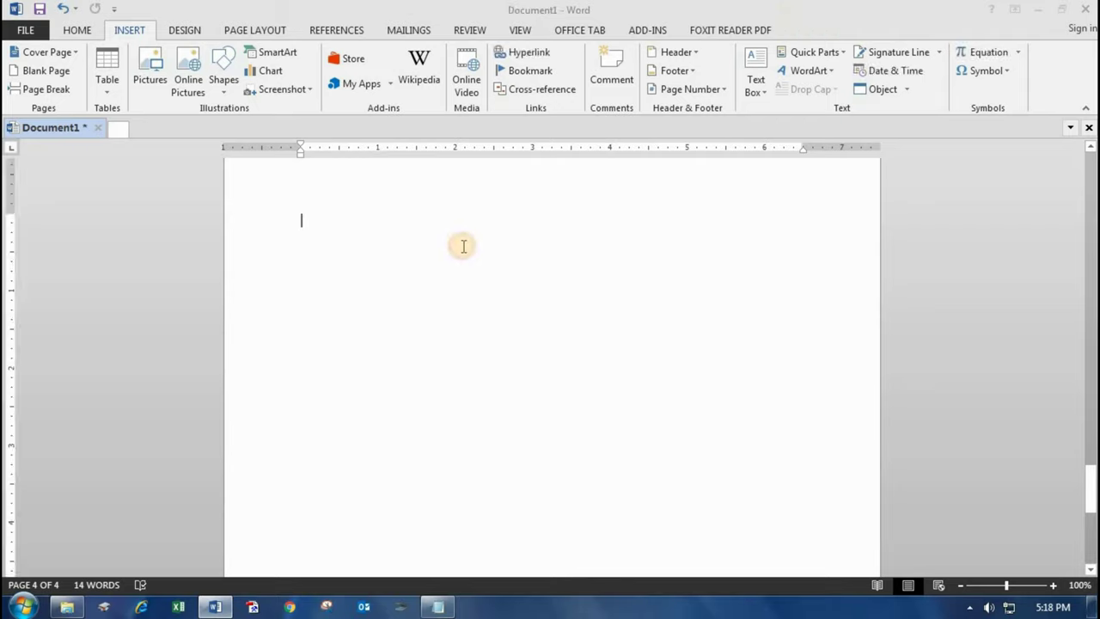
key(ctrl+v)
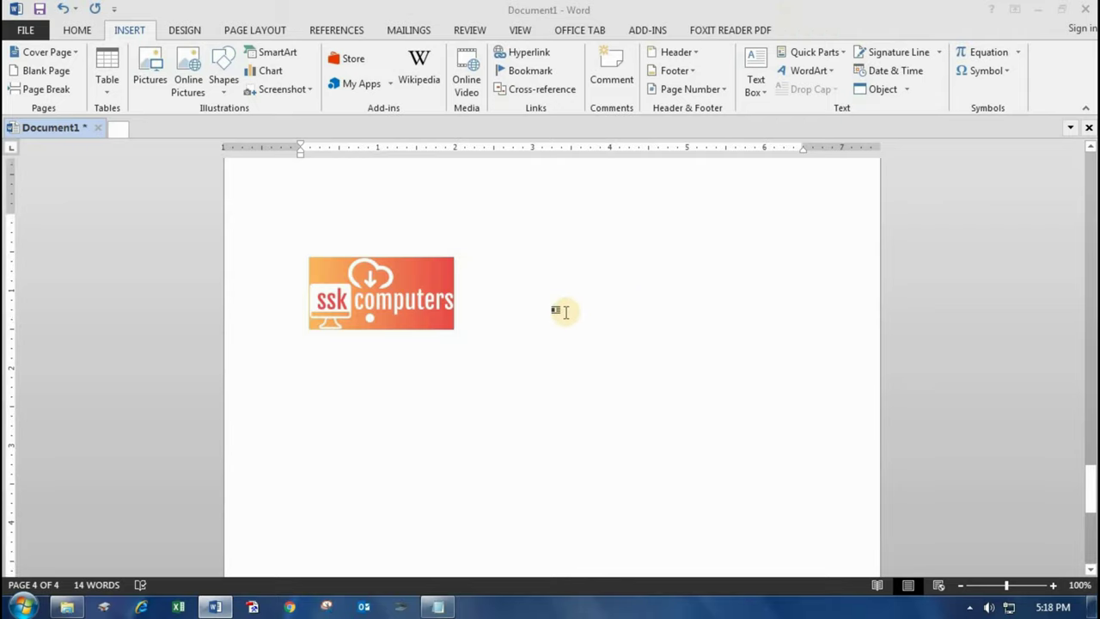
key(shift+Left)
key(Delete)
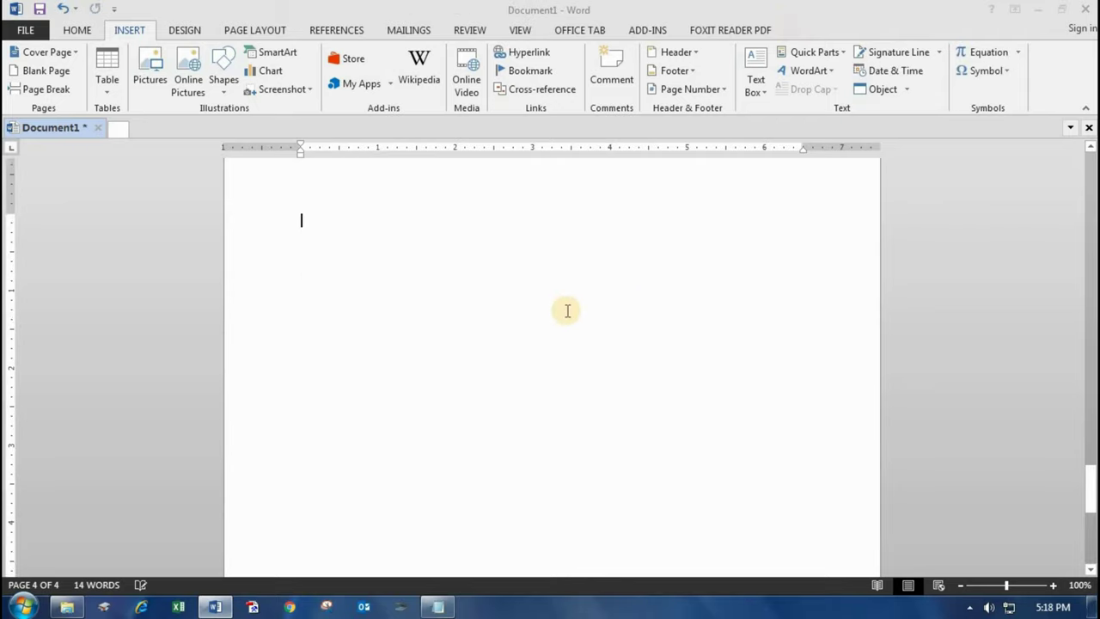
- Look through the document from the cover page down to the fourth page, checking the inserted content
scroll(567, 311, up, 15)
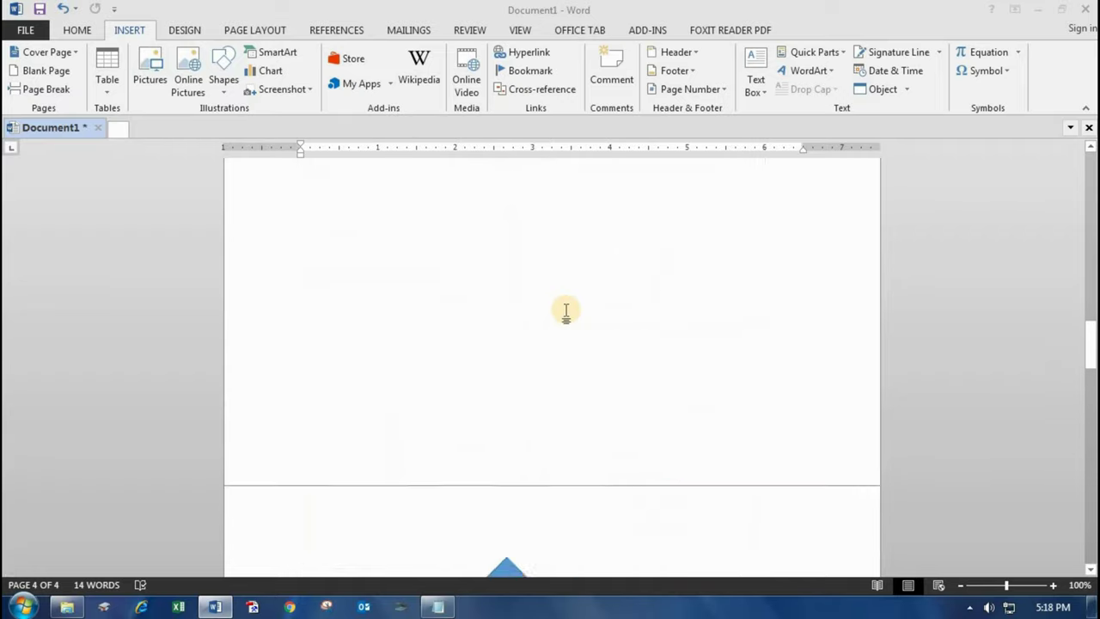
scroll(567, 310, up, 15)
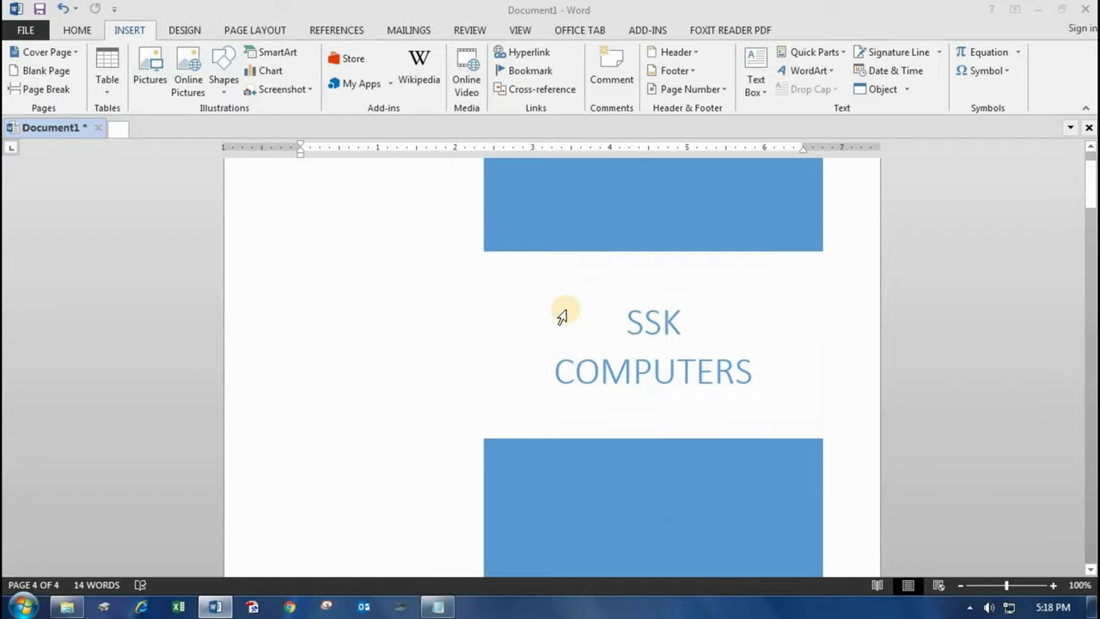
scroll(568, 311, down, 6)
scroll(568, 311, down, 12)
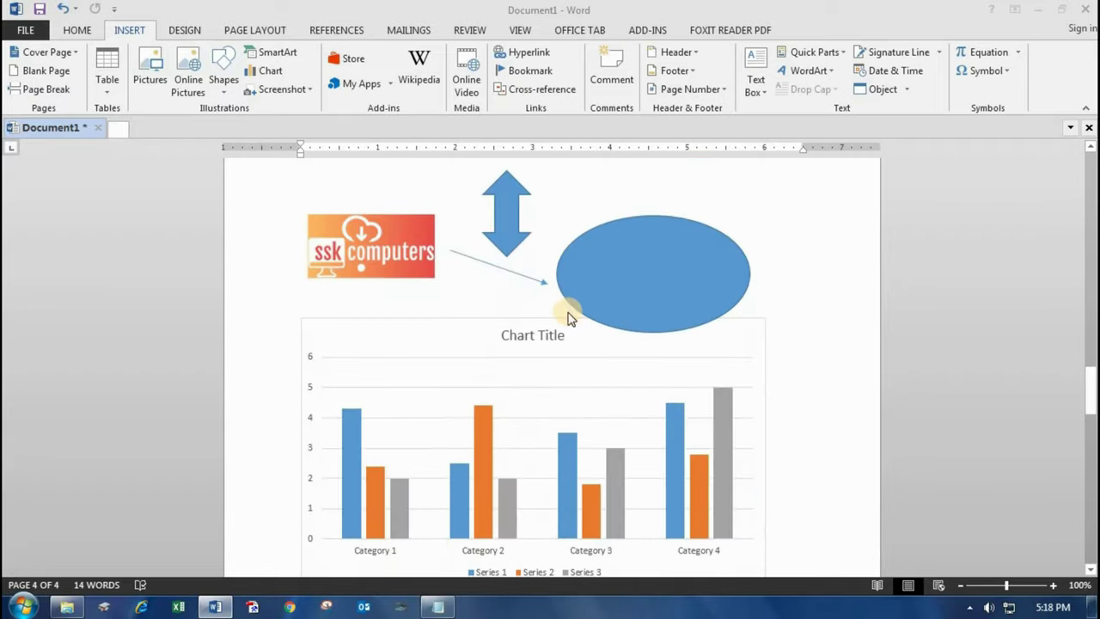
scroll(569, 310, down, 6)
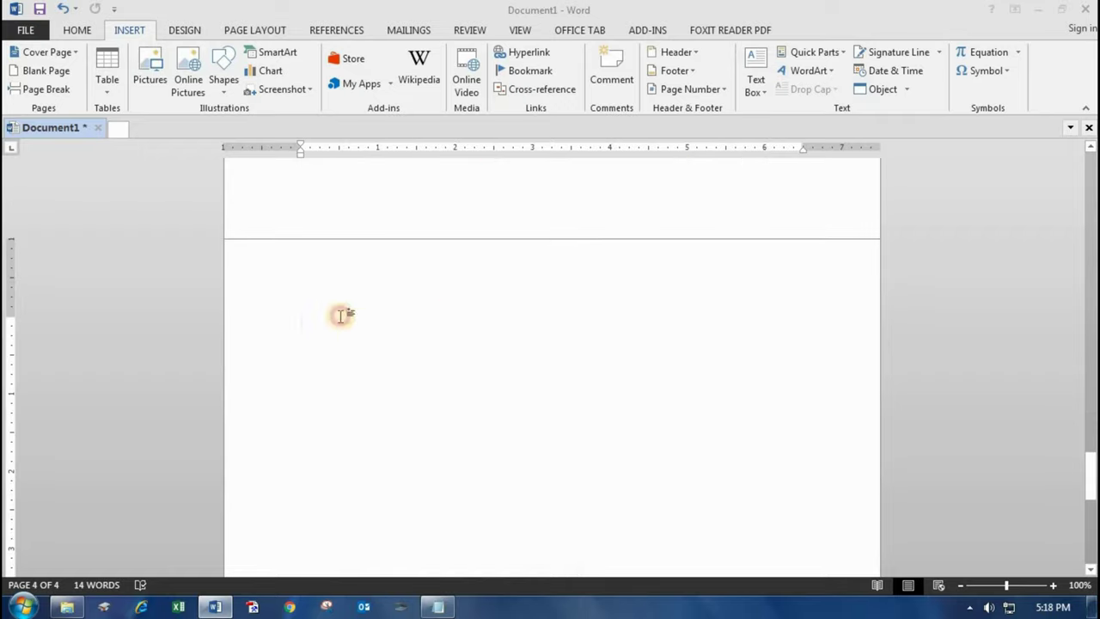
- Insert a screen clipping of a desktop wallpaper area at the start of the fourth page, about 3.31" wide and 2.62" high
click(300, 90)
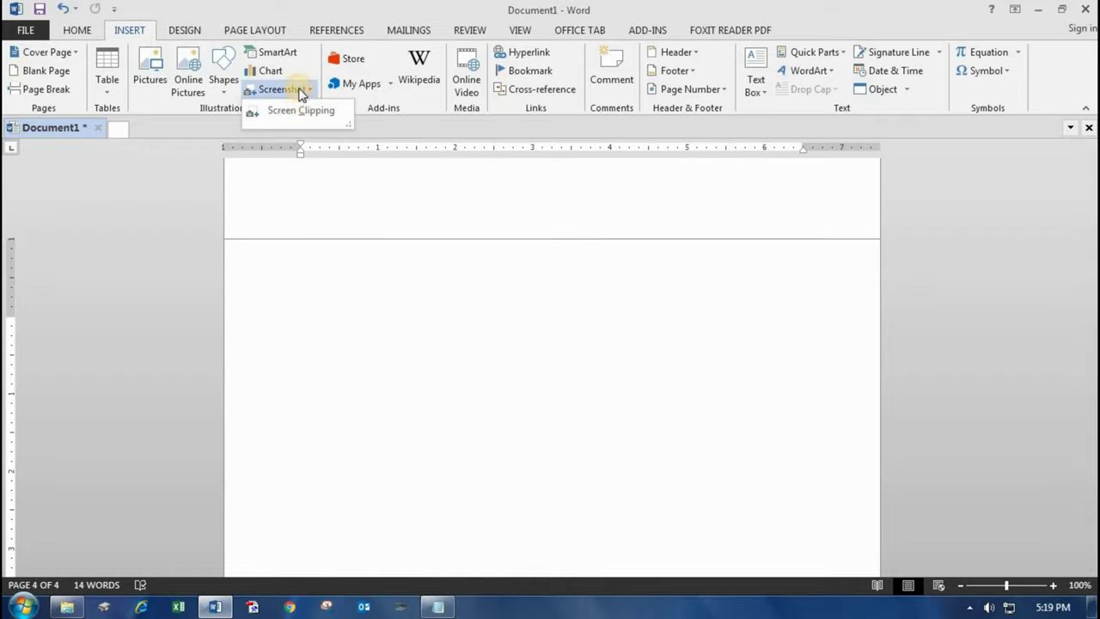
click(302, 111)
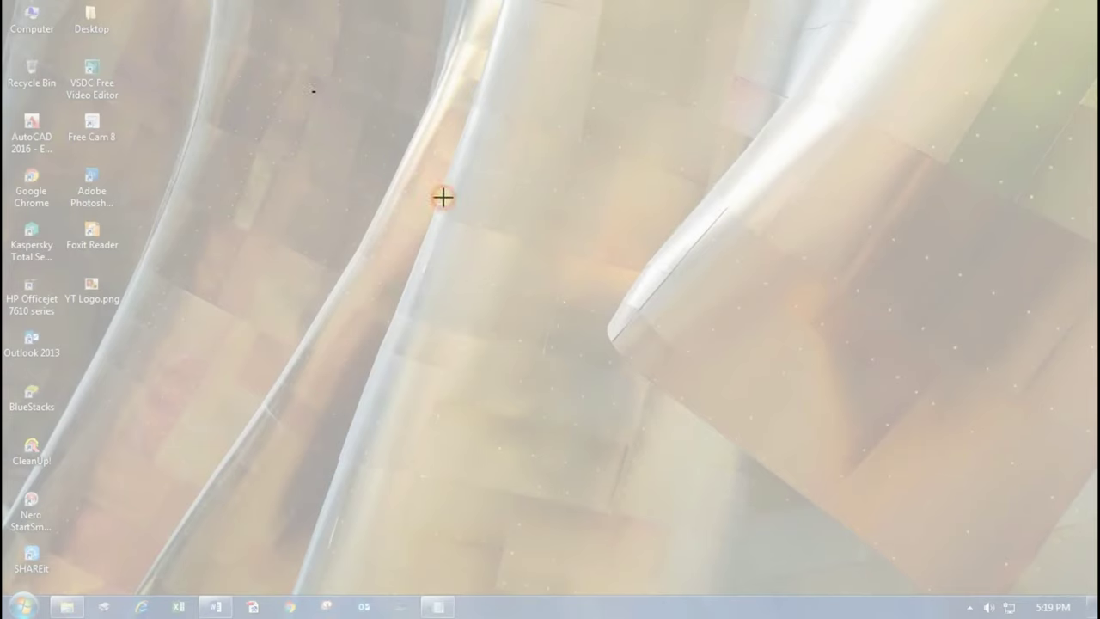
drag(312, 91, 567, 292)
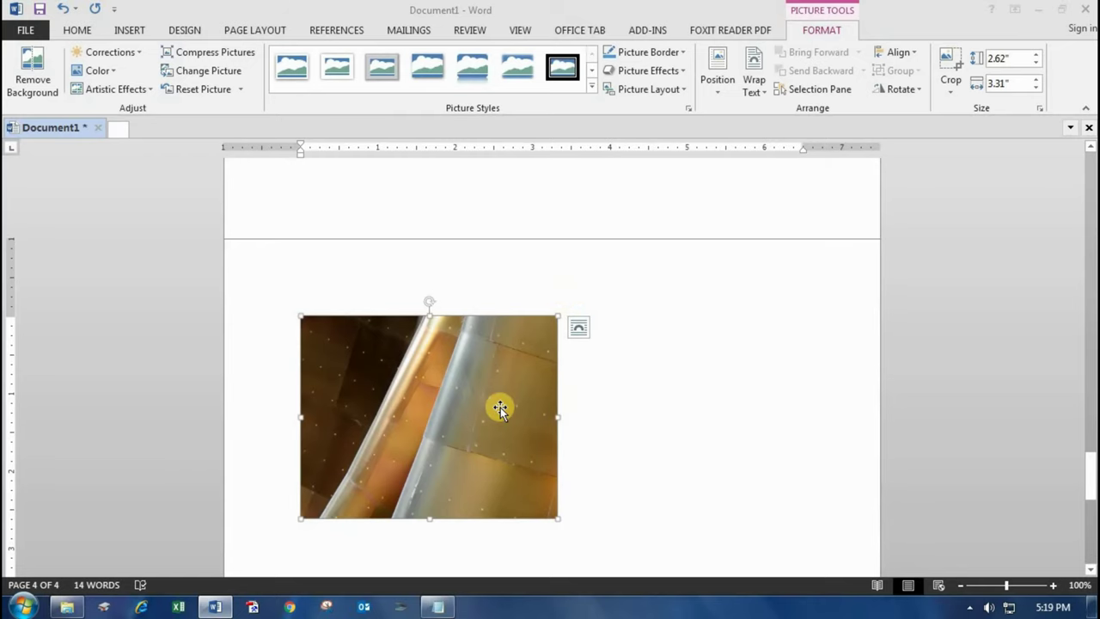
- Shrink the desktop clipping proportionally to about 1.7" wide and 1.34" high
scroll(481, 421, down, 3)
scroll(578, 397, up, 9)
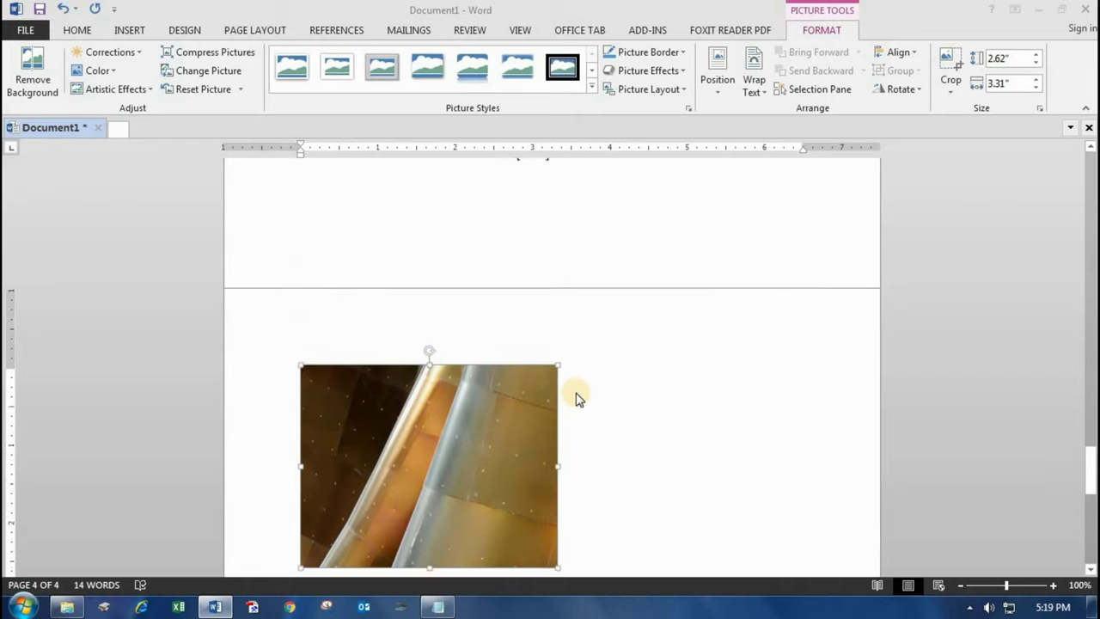
scroll(578, 397, up, 3)
scroll(576, 396, down, 5)
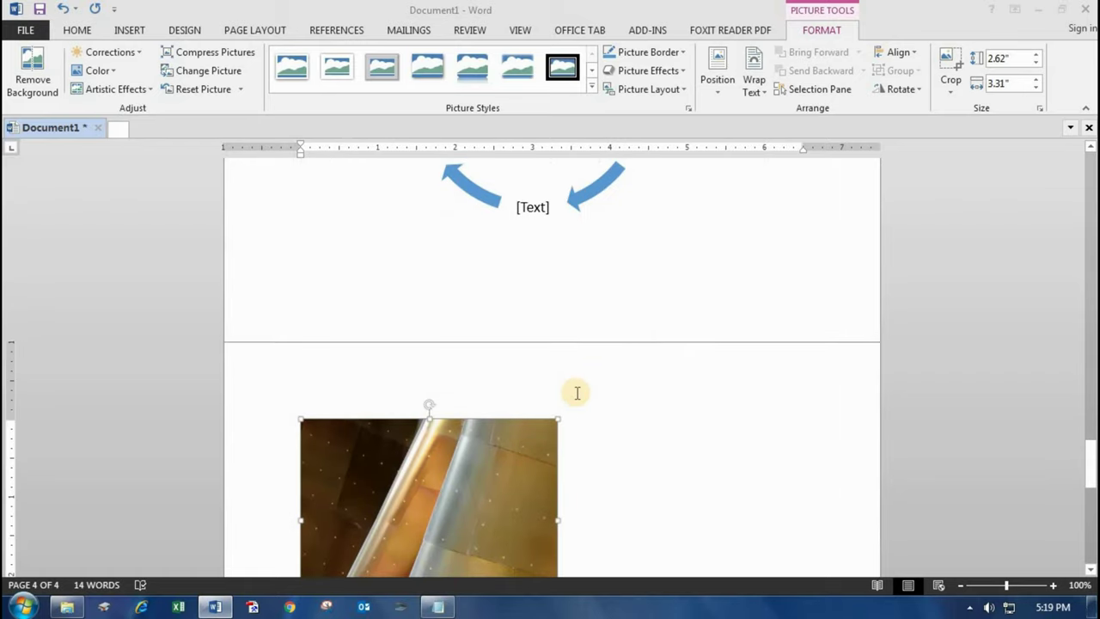
scroll(584, 391, up, 3)
scroll(581, 388, down, 4)
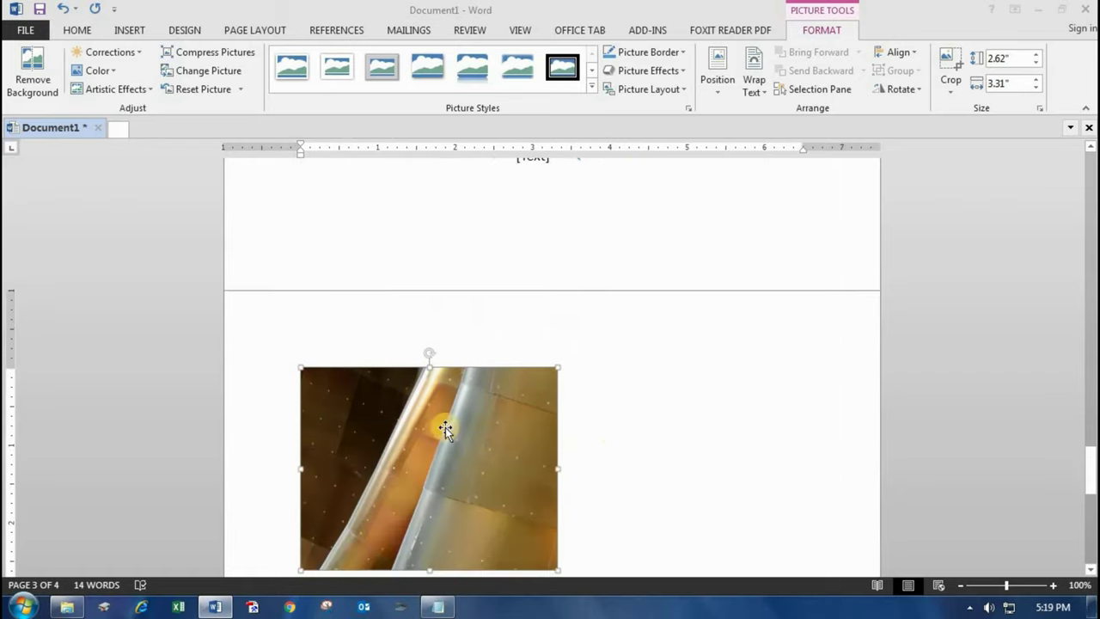
drag(557, 568, 410, 420)
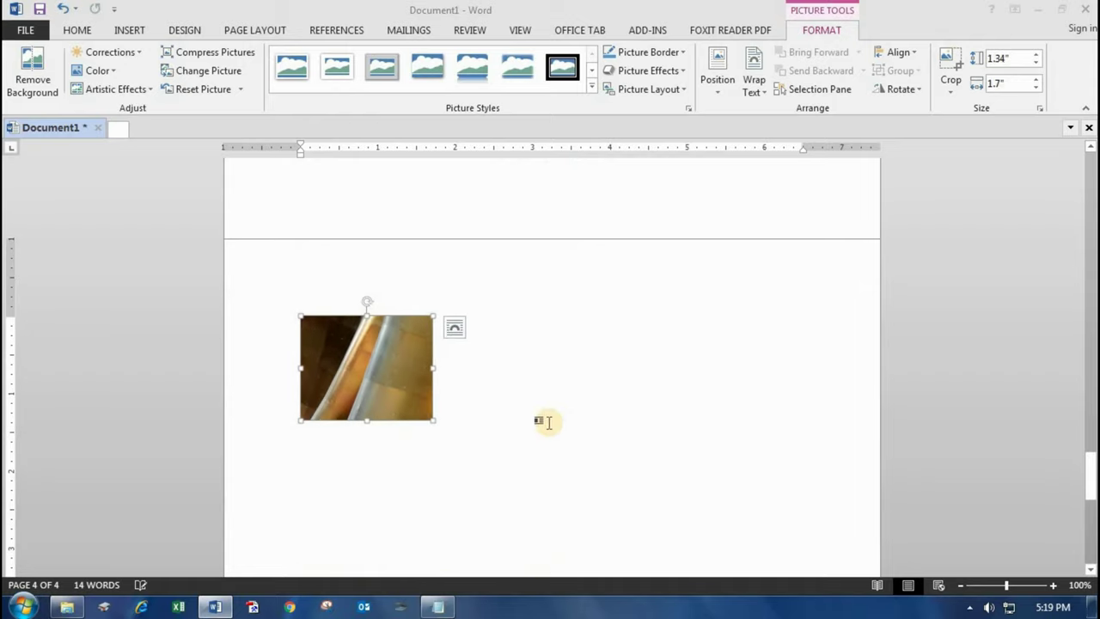
drag(363, 368, 396, 365)
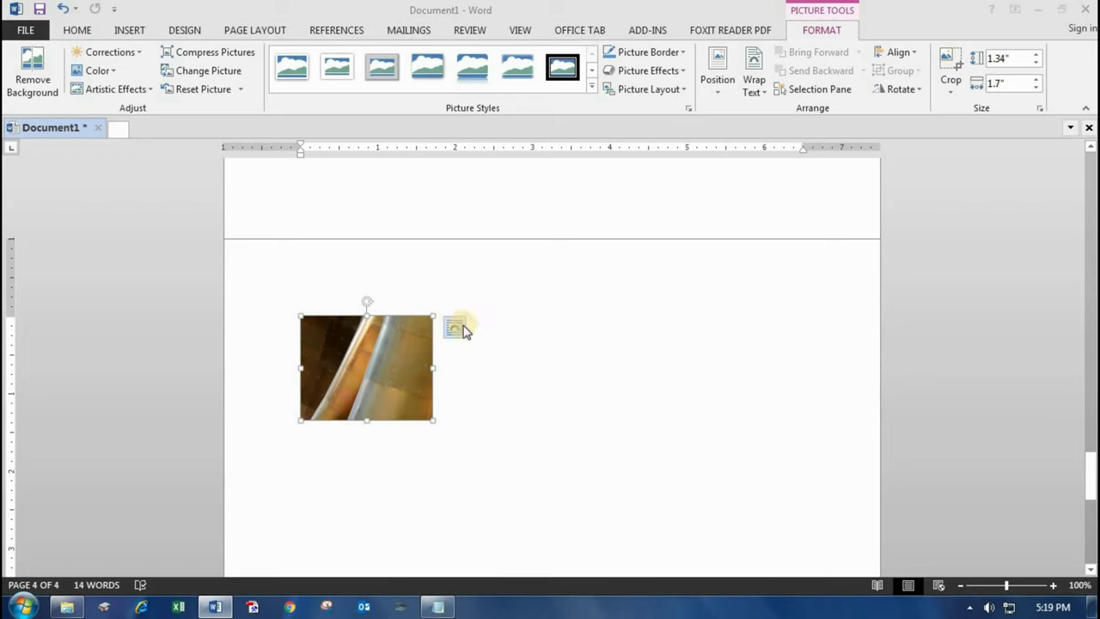
- Add a comment reading "DESKTOP PICTURE" to the desktop clipping
click(130, 31)
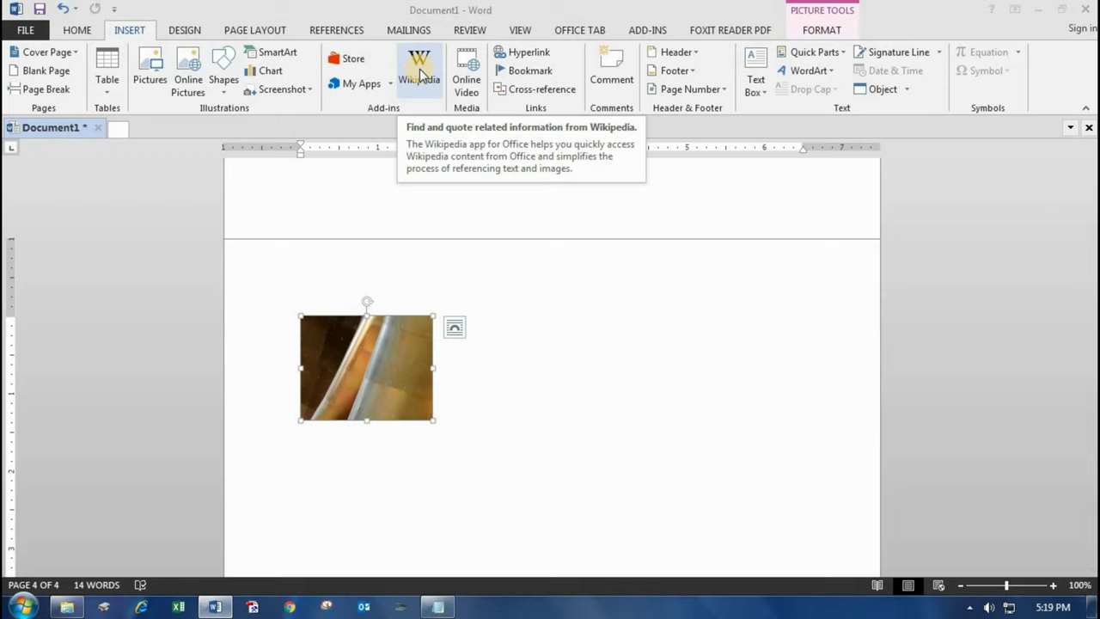
click(617, 79)
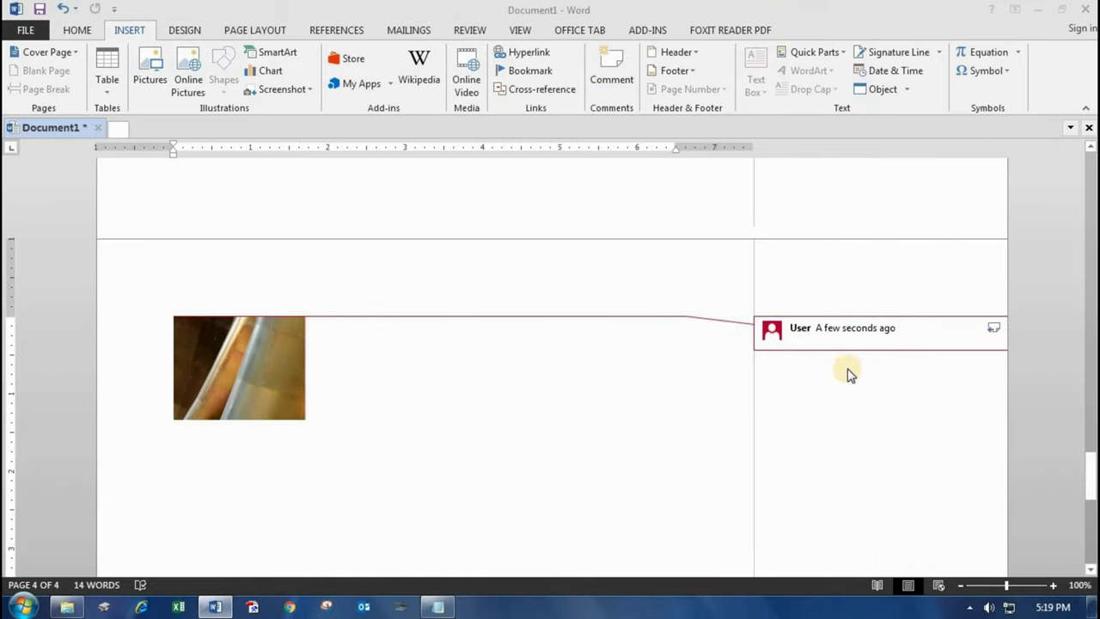
text(DESKTOP PICTURE)
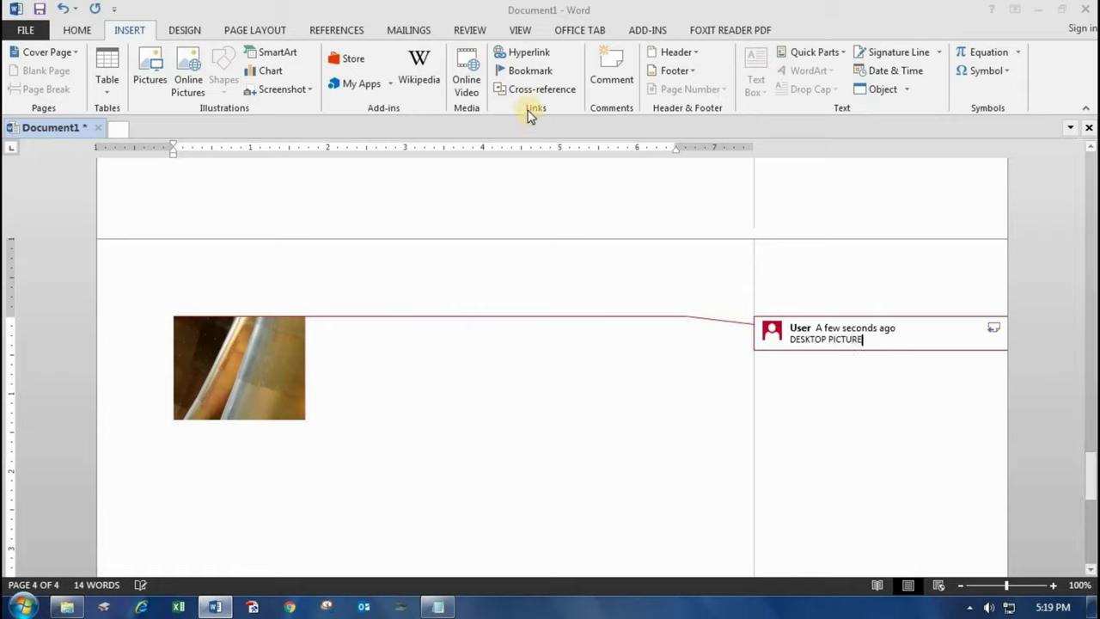
- Examine the link locations and My Documents contents offered for inserting a hyperlink, without creating a link
click(528, 54)
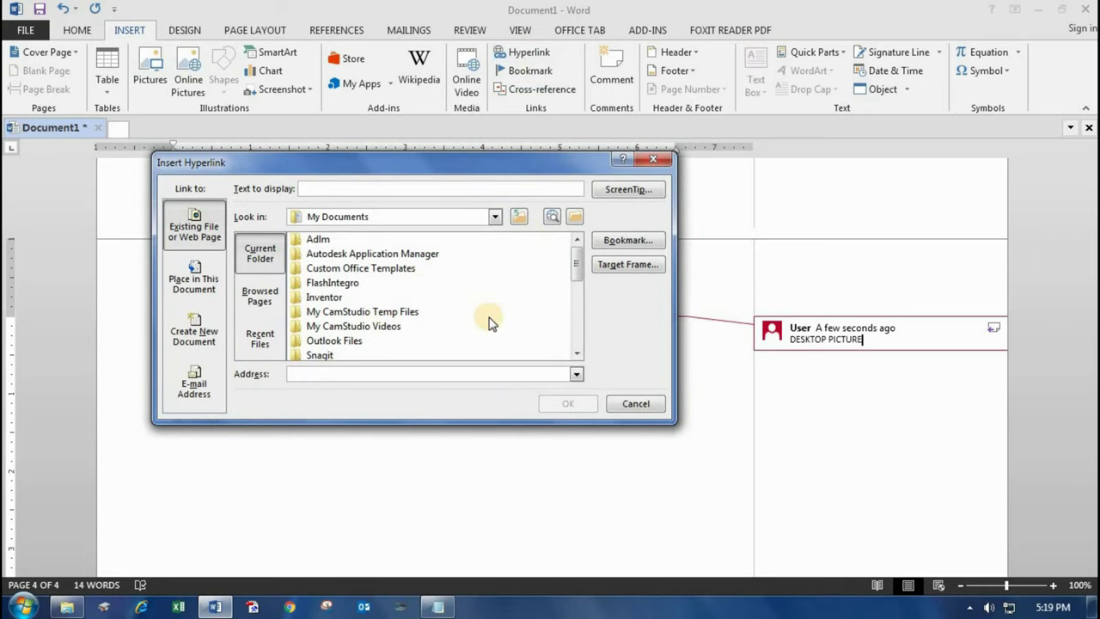
click(577, 275)
drag(577, 279, 582, 335)
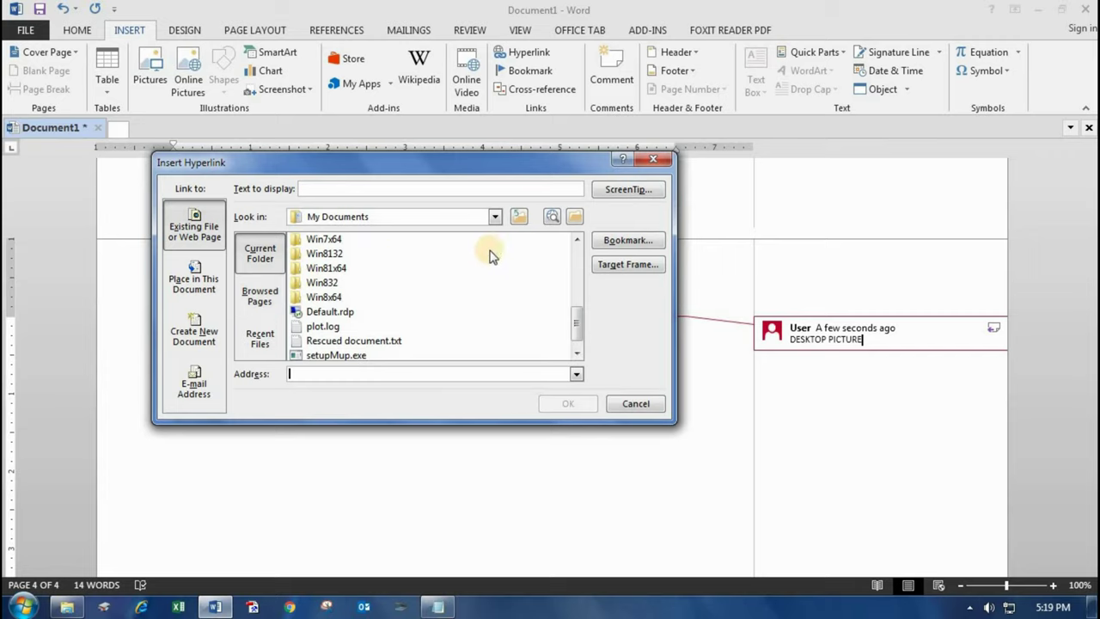
click(496, 220)
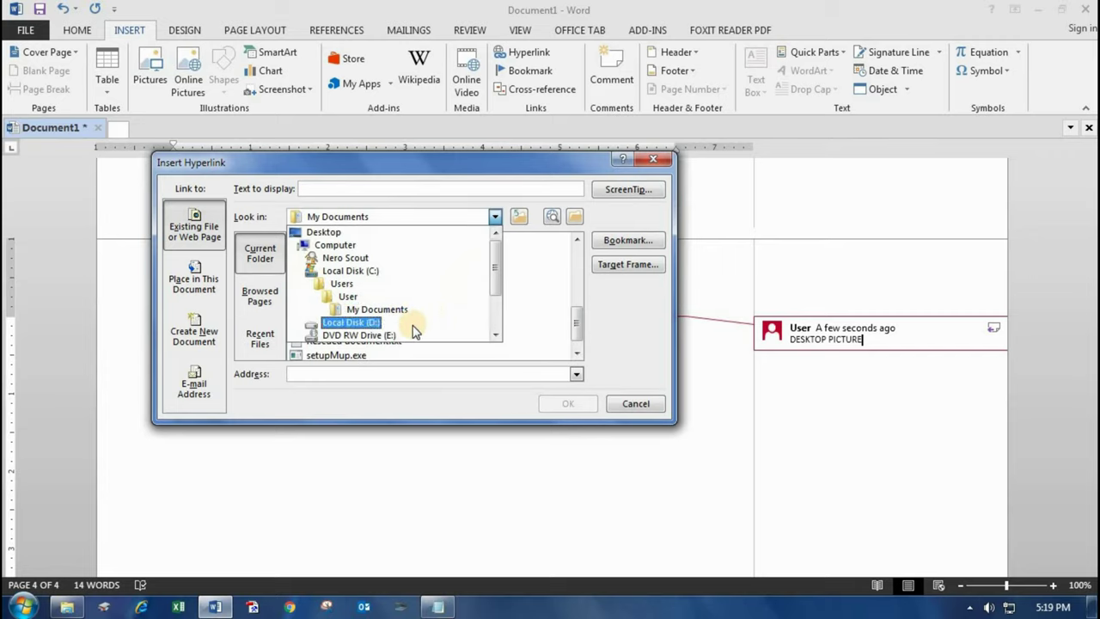
scroll(496, 286, down, 2)
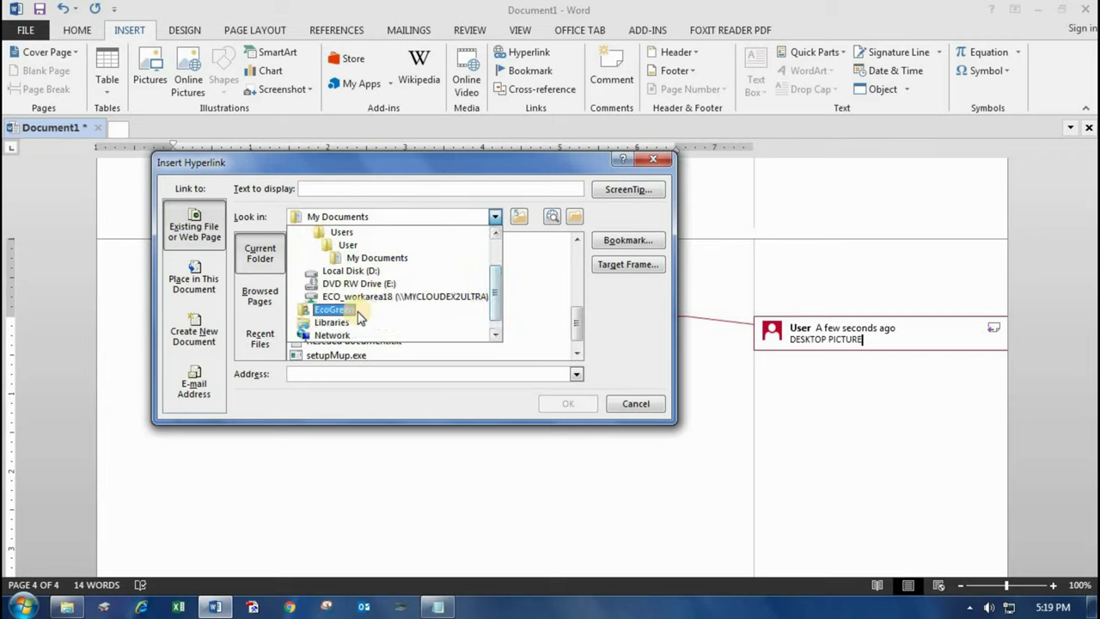
scroll(388, 285, up, 1)
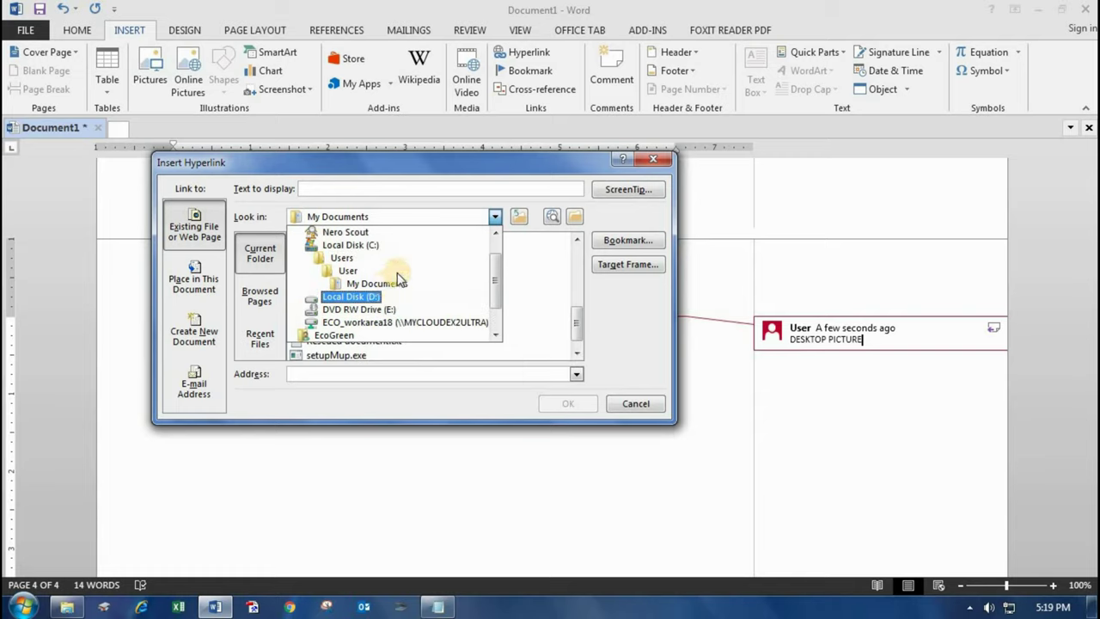
click(384, 286)
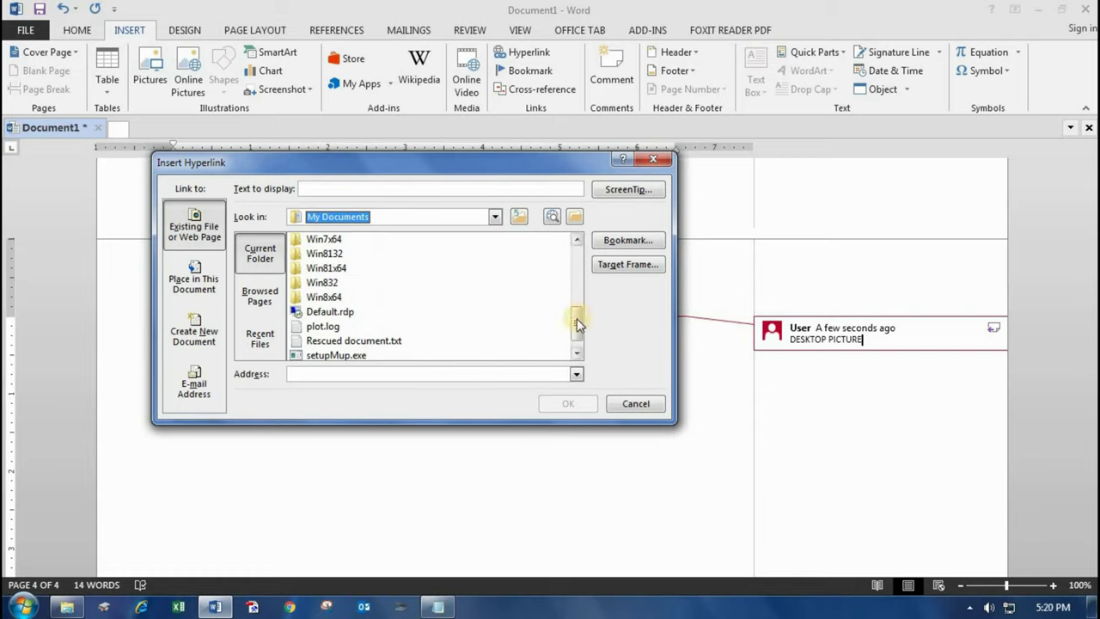
scroll(576, 341, down, 1)
click(577, 289)
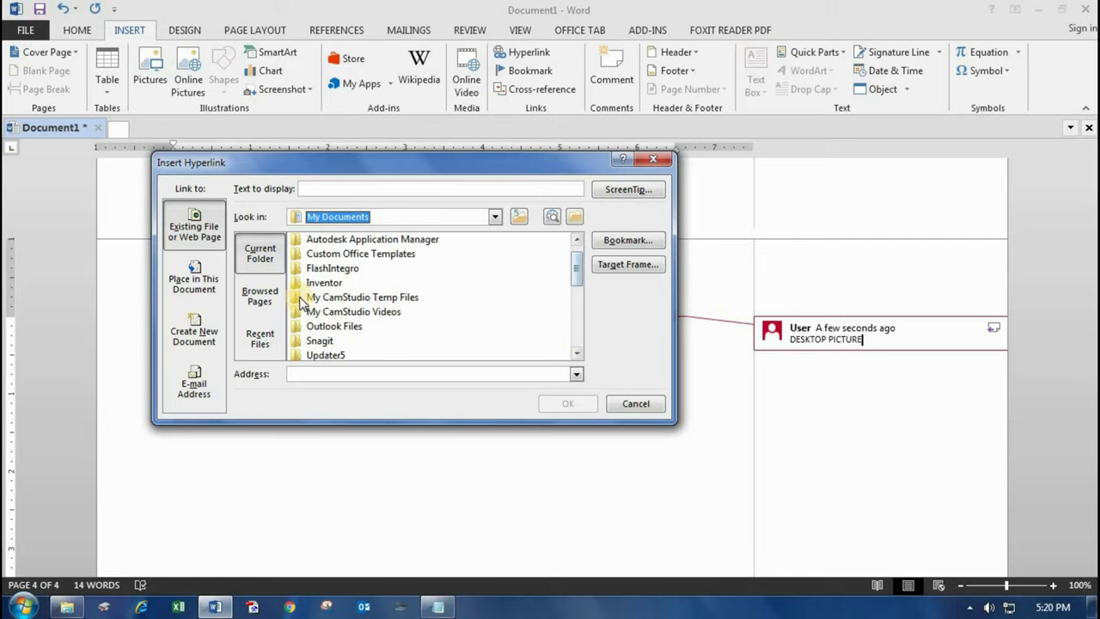
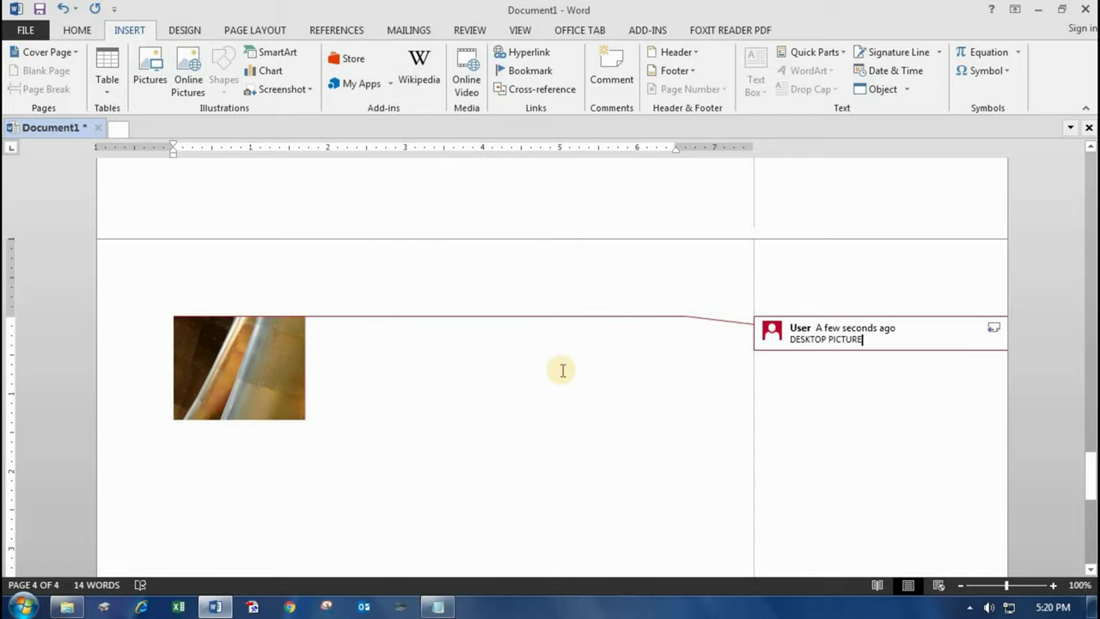
- Insert a blank page after the desktop clipping on the fourth page
click(503, 437)
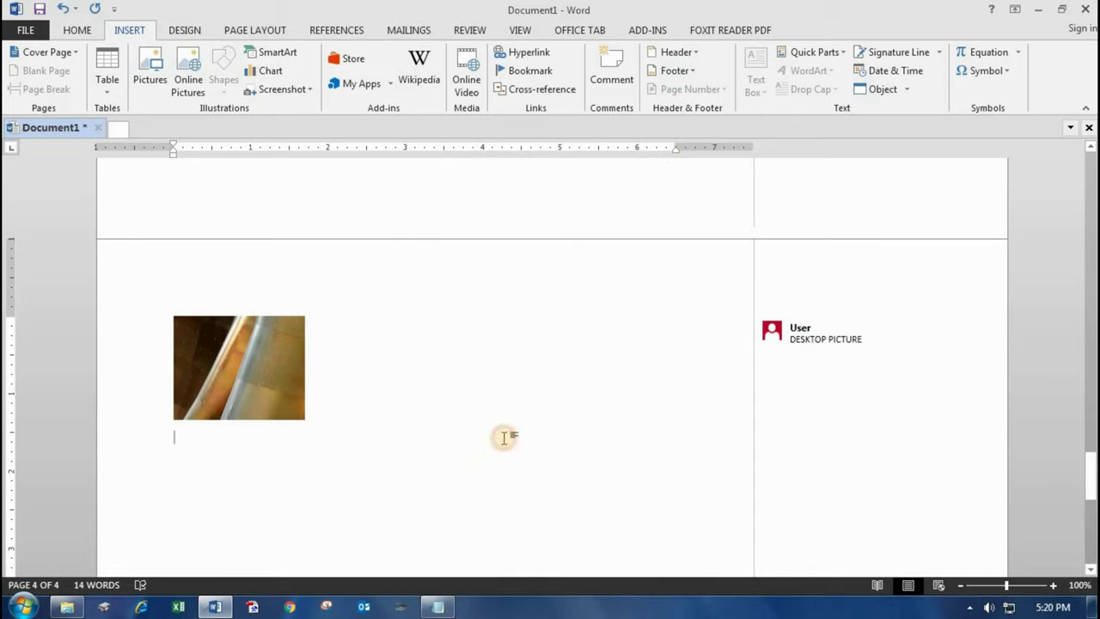
scroll(520, 412, down, 1)
scroll(592, 373, down, 5)
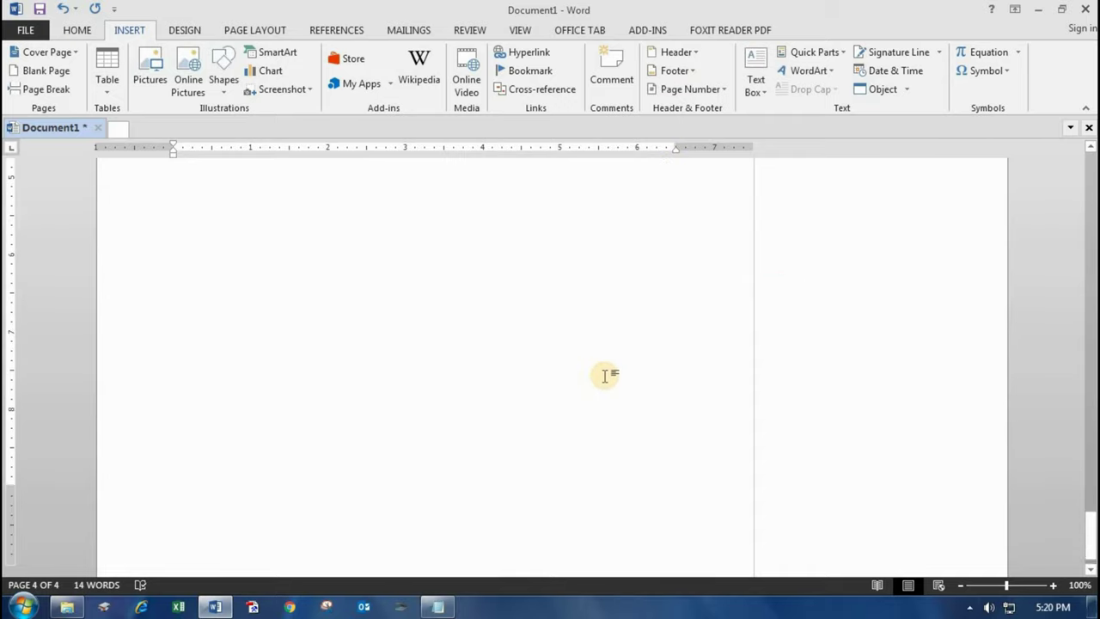
click(340, 400)
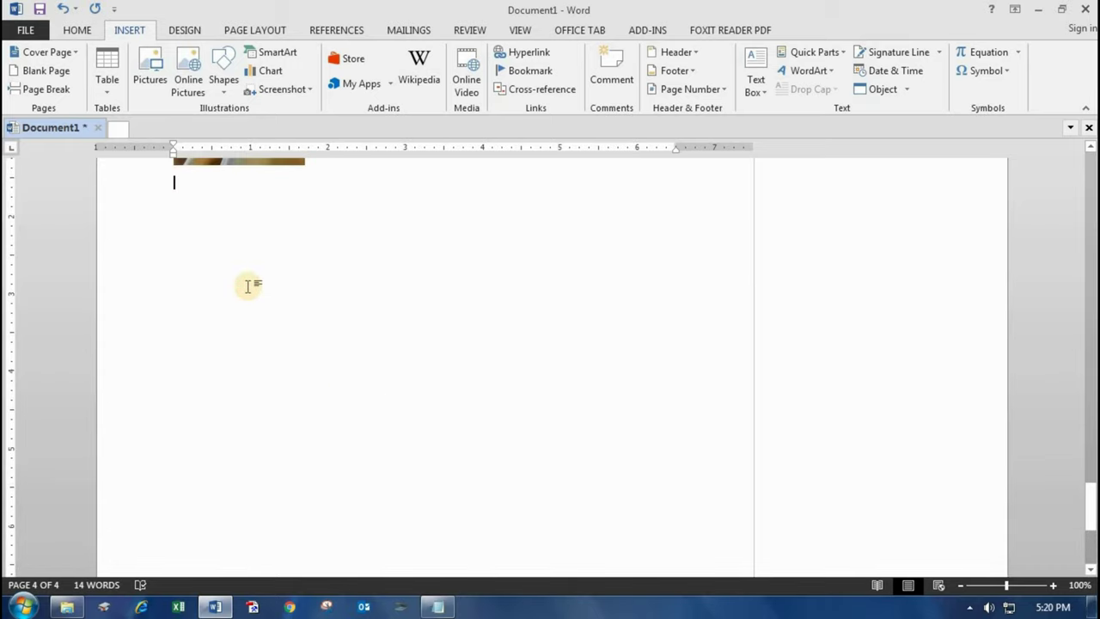
click(46, 73)
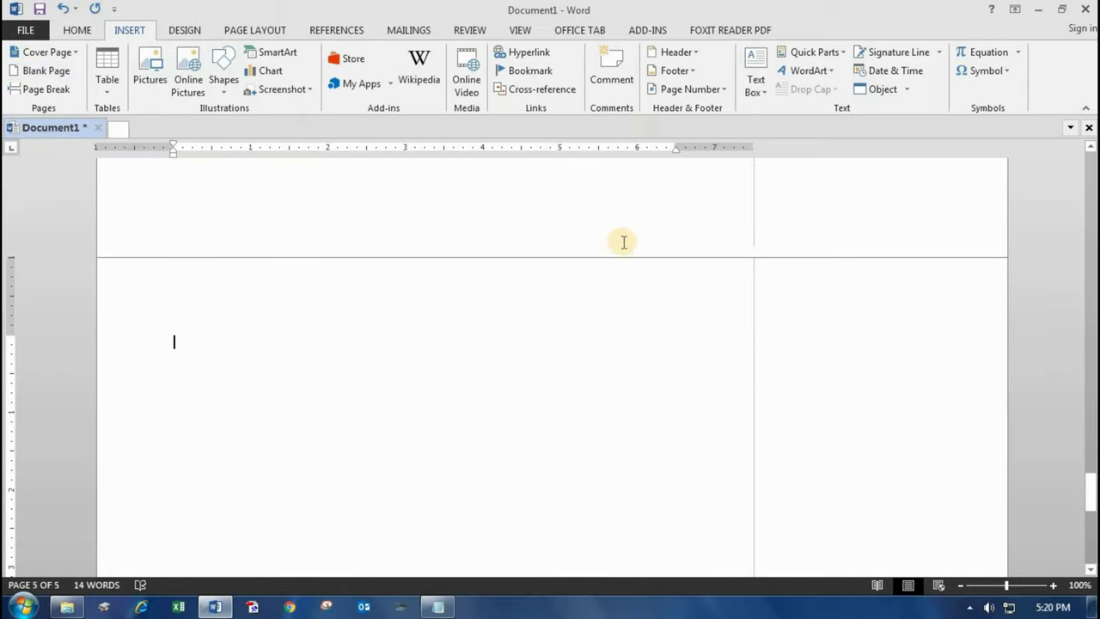
- Insert a header in the Blank style, enter "SSSK COMPUTERS" as its text and return to the document body
click(695, 54)
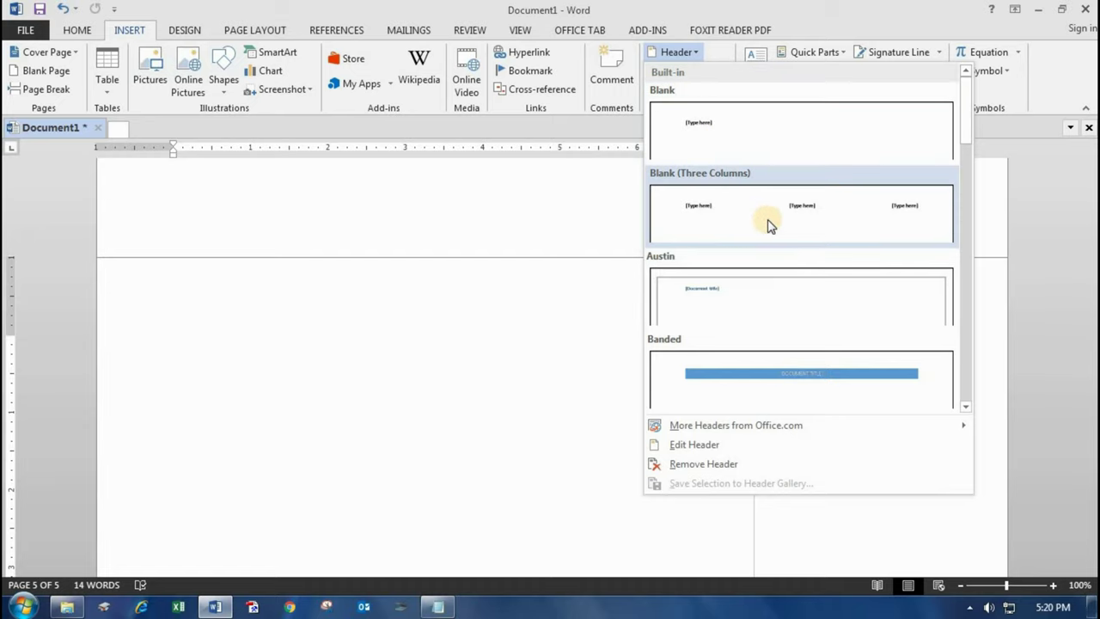
click(729, 147)
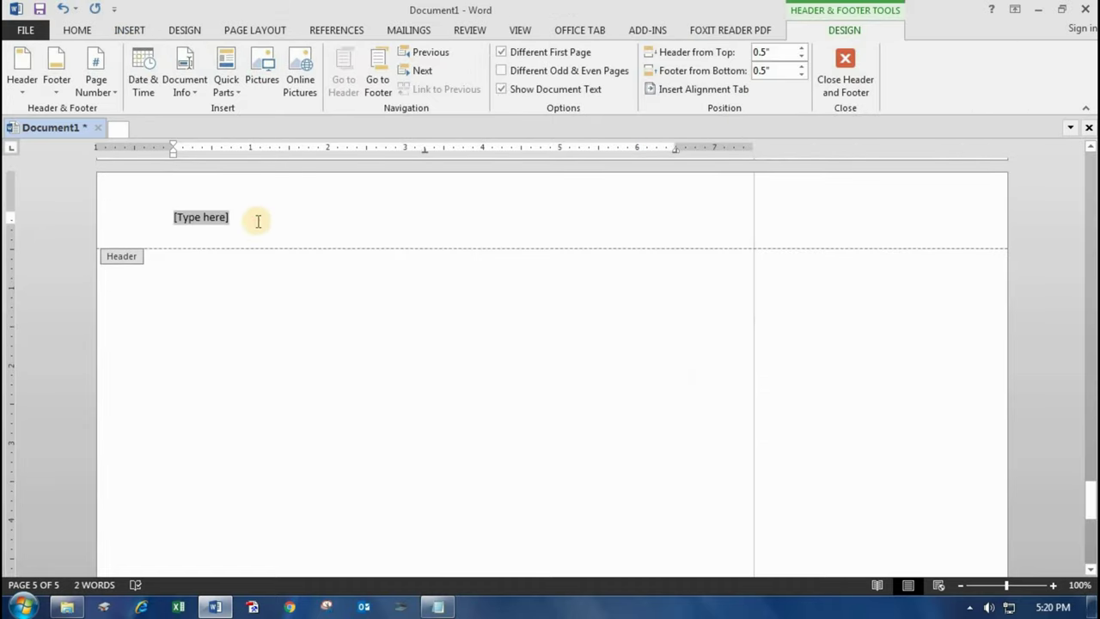
click(250, 217)
click(214, 219)
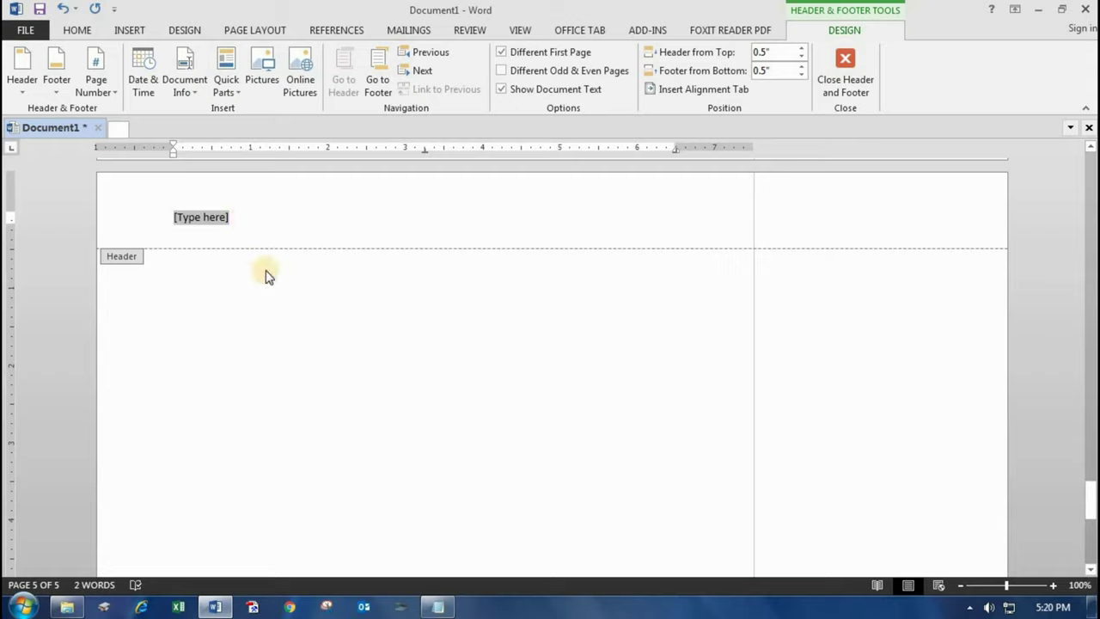
click(198, 220)
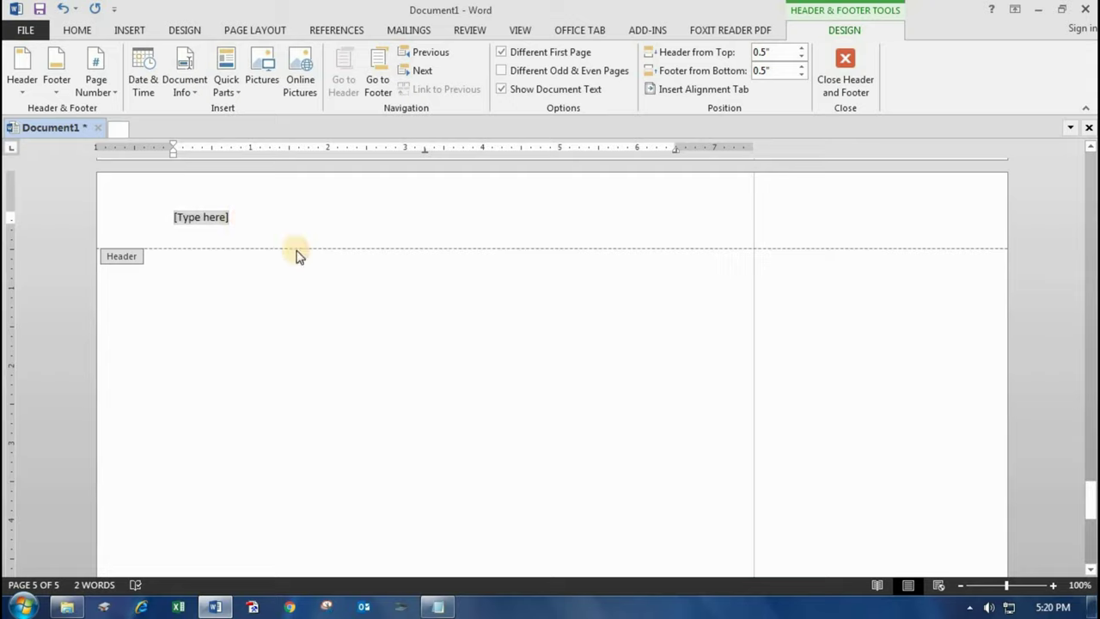
text(SAF)
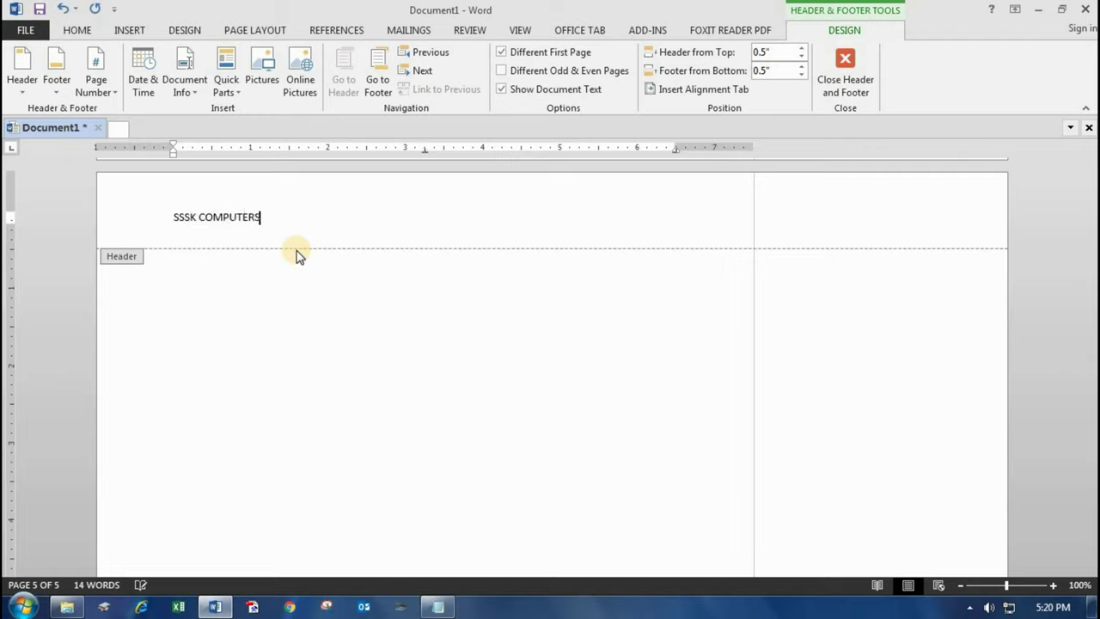
double_click(241, 342)
- Insert another blank page after the fifth page
scroll(302, 320, up, 3)
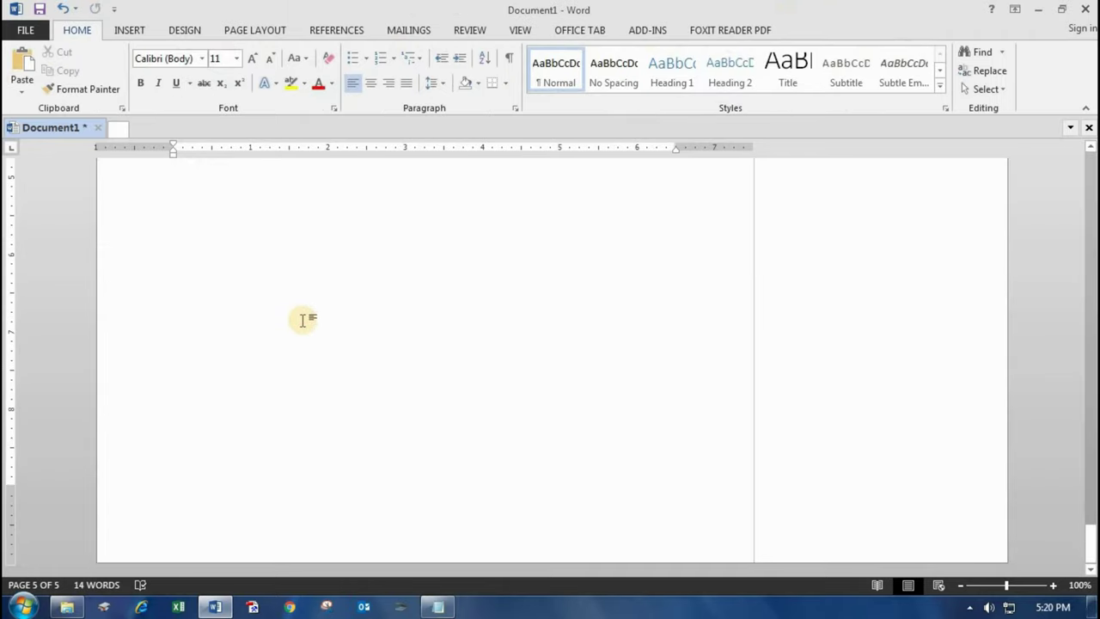
scroll(302, 320, up, 4)
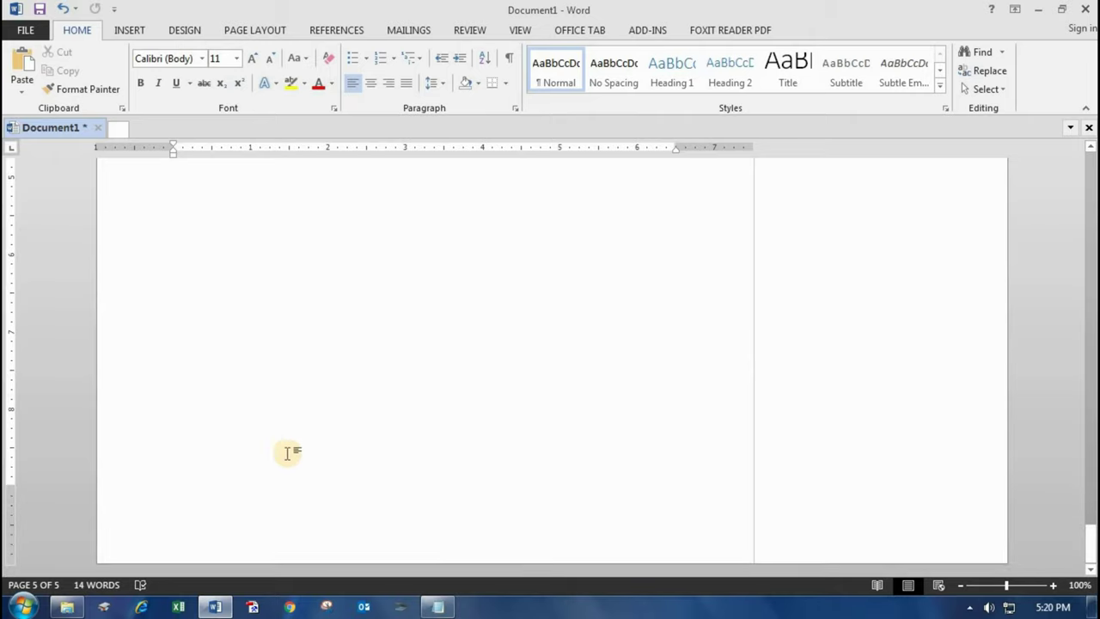
click(126, 30)
click(47, 72)
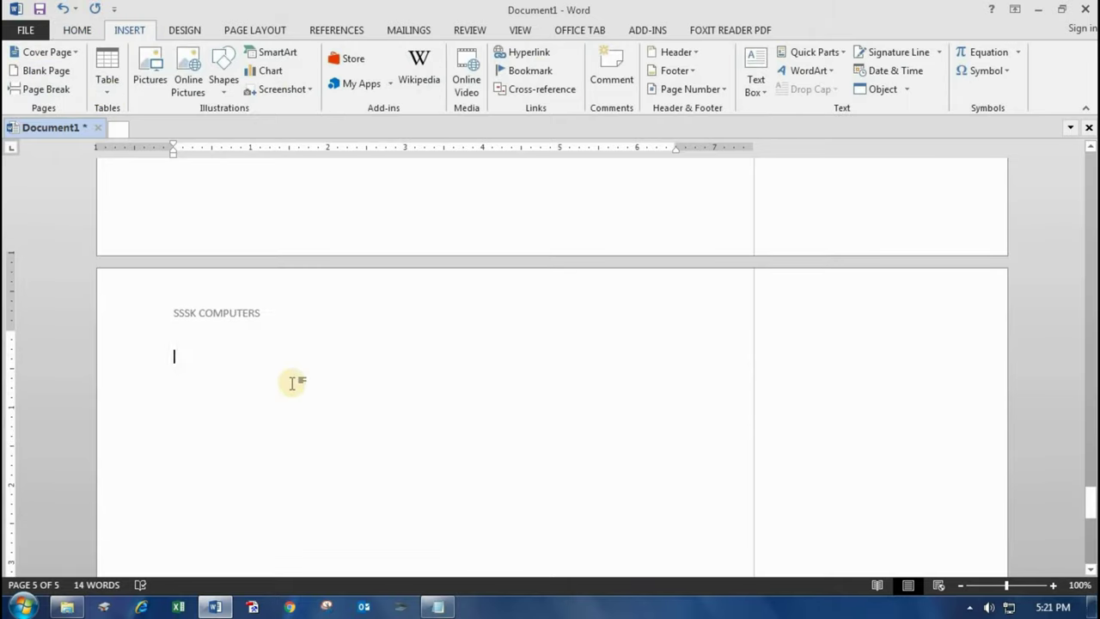
- Correct the header text on the fifth page to "SSK COMPUTERS" and return to the document body
scroll(255, 314, up, 15)
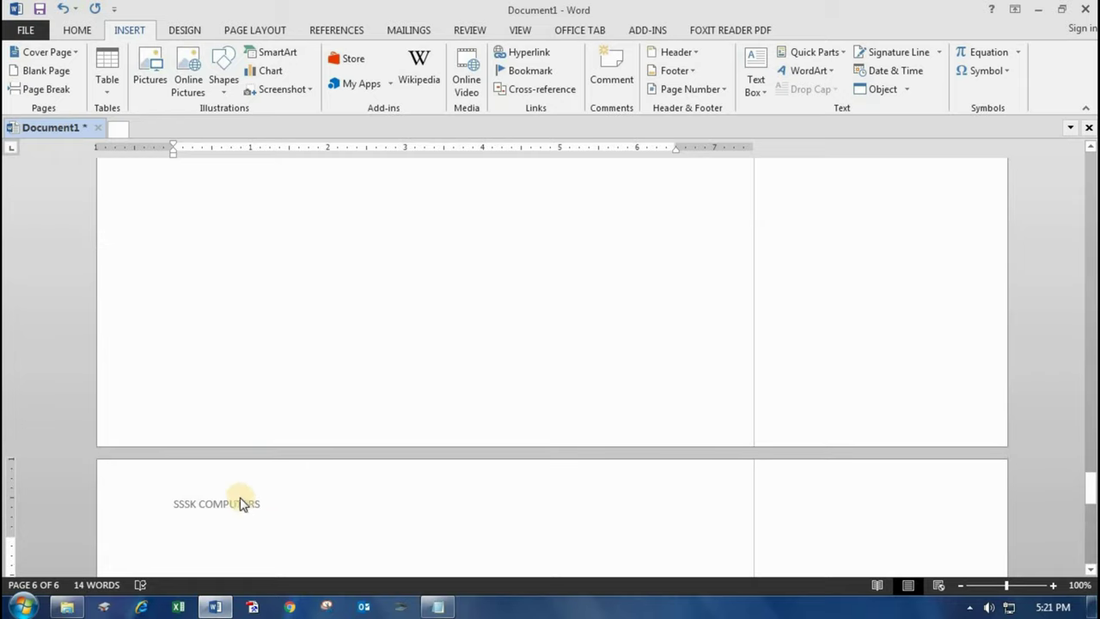
scroll(224, 464, up, 3)
scroll(202, 429, down, 1)
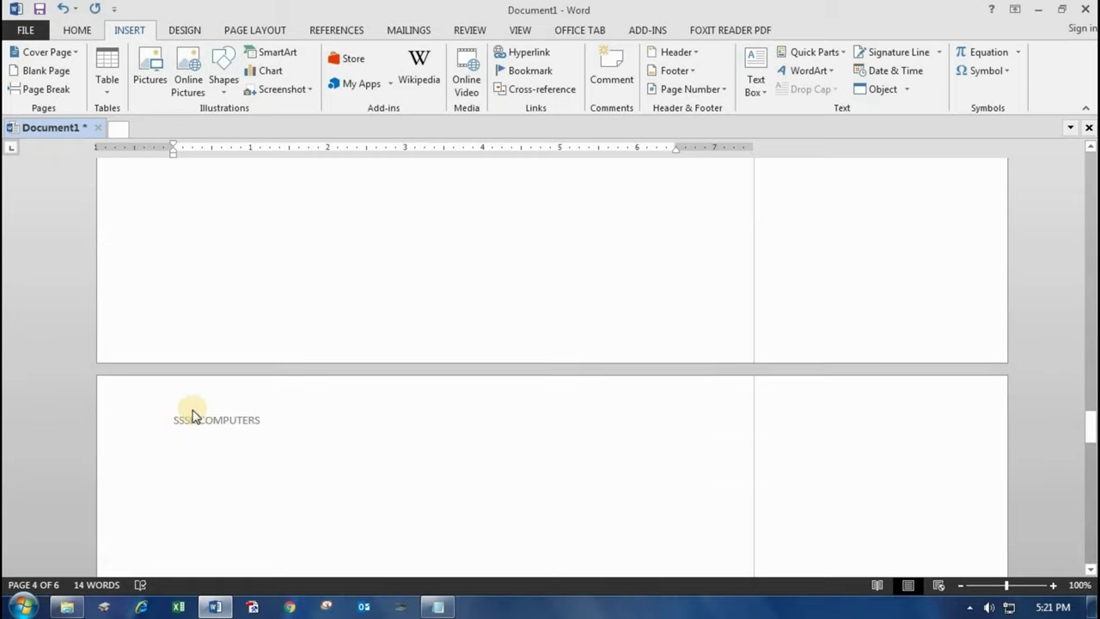
double_click(184, 417)
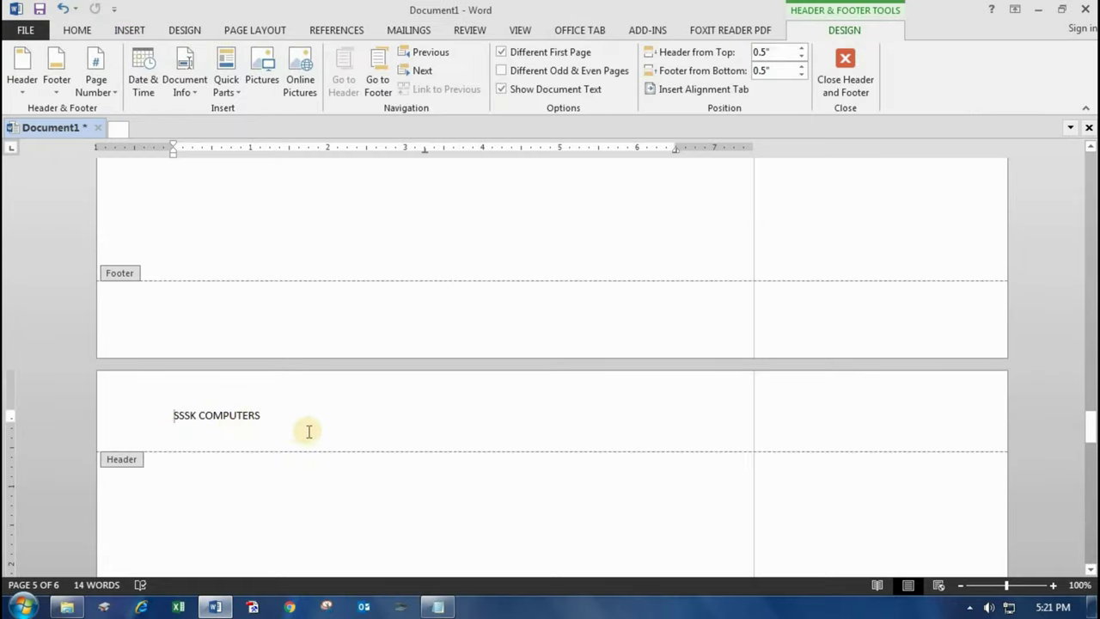
key(Delete)
double_click(286, 484)
scroll(287, 501, down, 6)
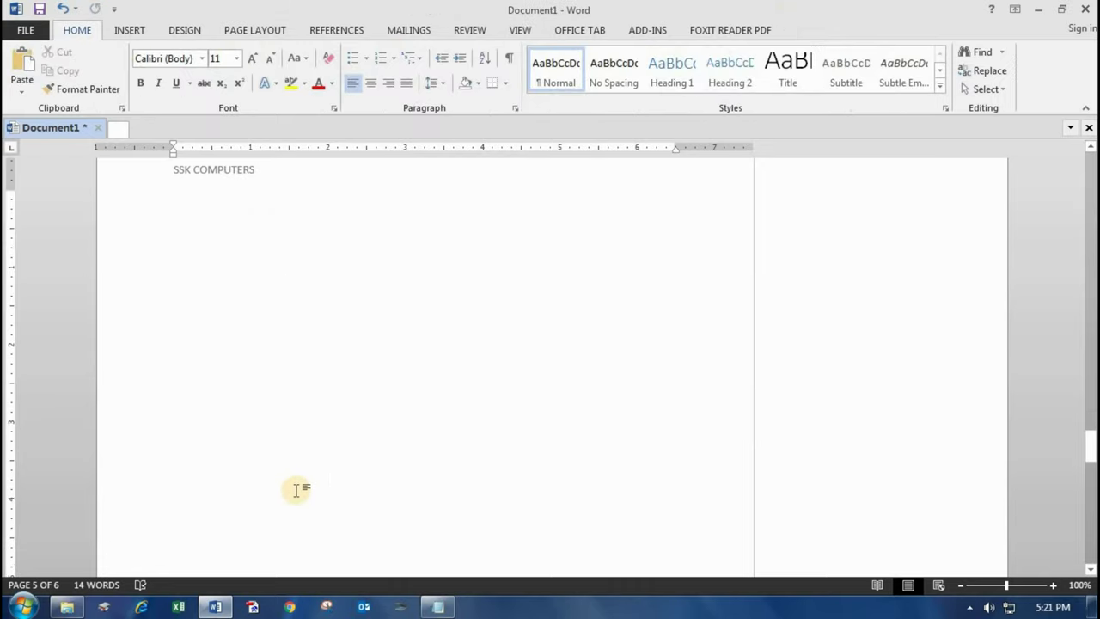
- Insert a page footer in the Banded style from the sixth page
scroll(274, 444, up, 6)
scroll(225, 396, down, 1)
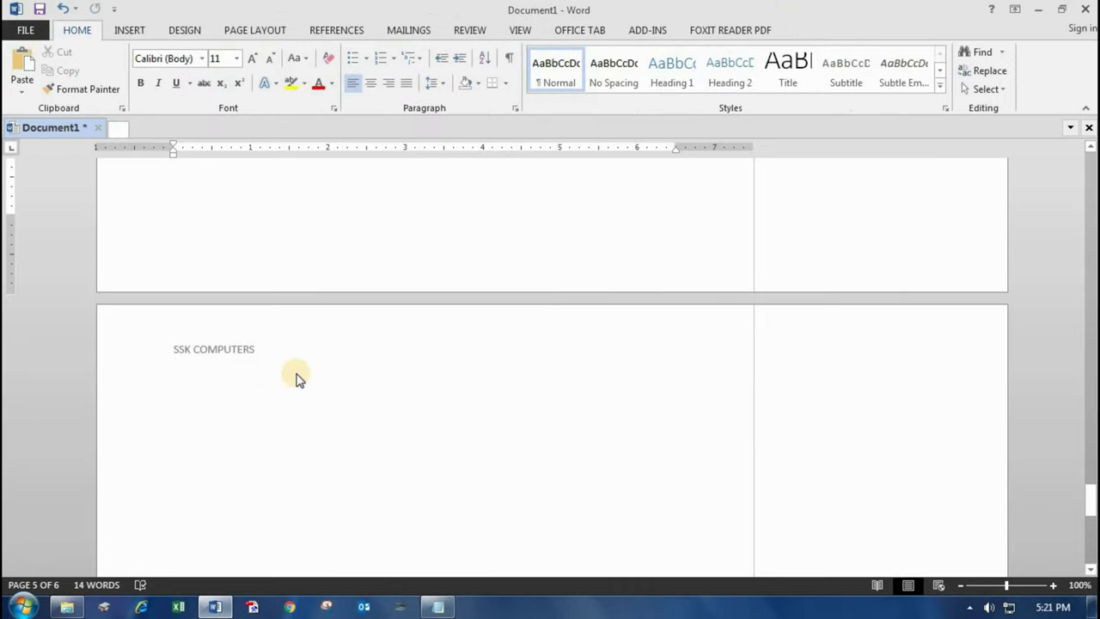
scroll(296, 372, up, 5)
scroll(296, 372, down, 10)
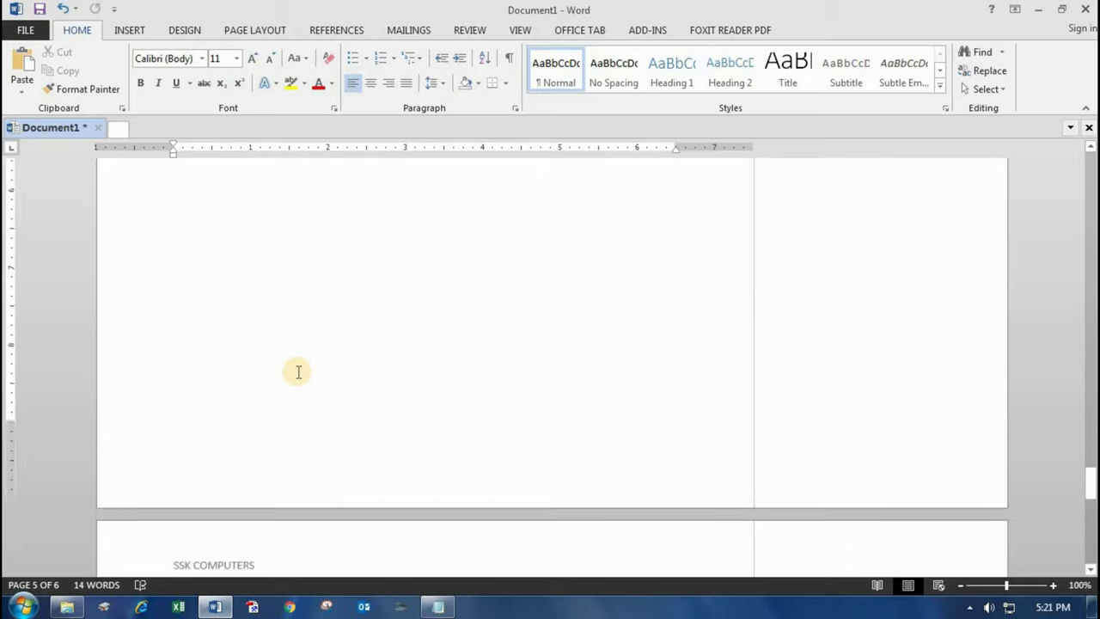
scroll(378, 421, down, 3)
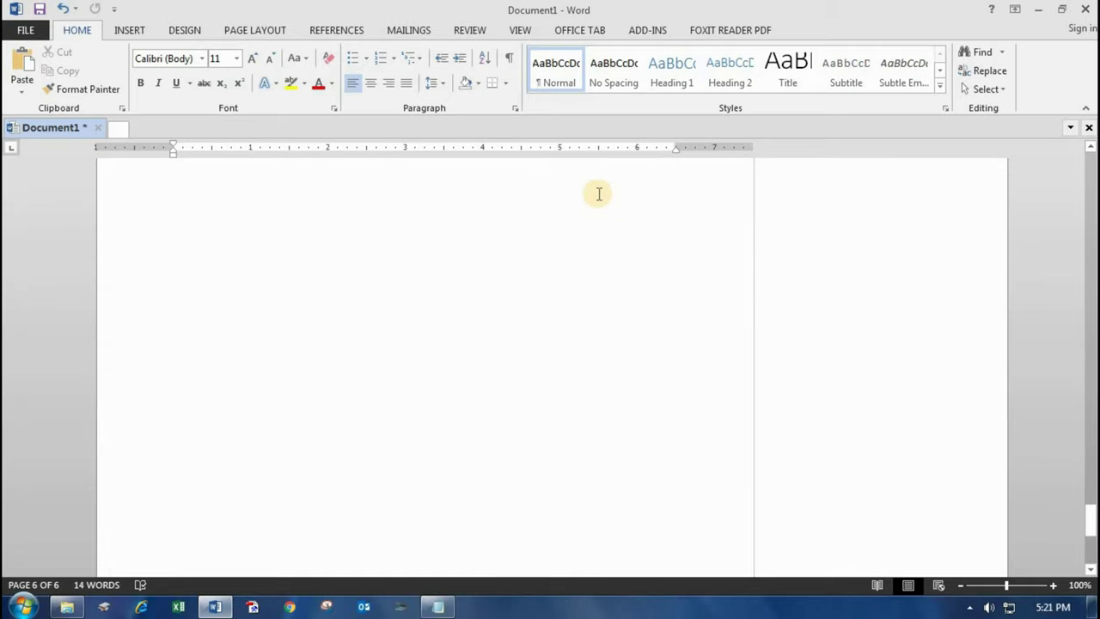
click(129, 30)
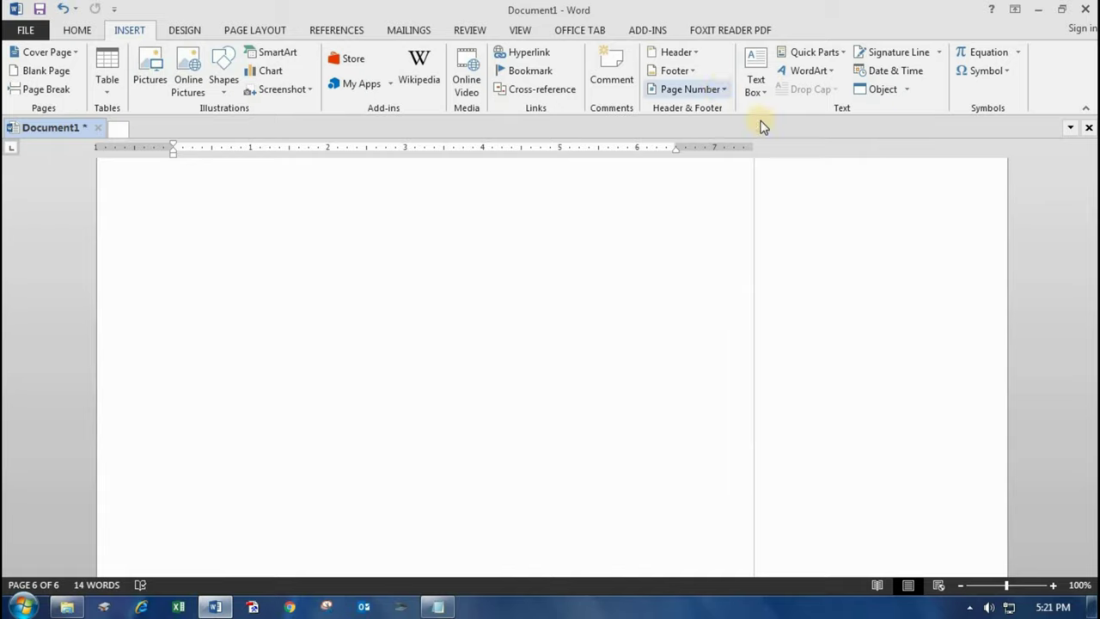
click(689, 74)
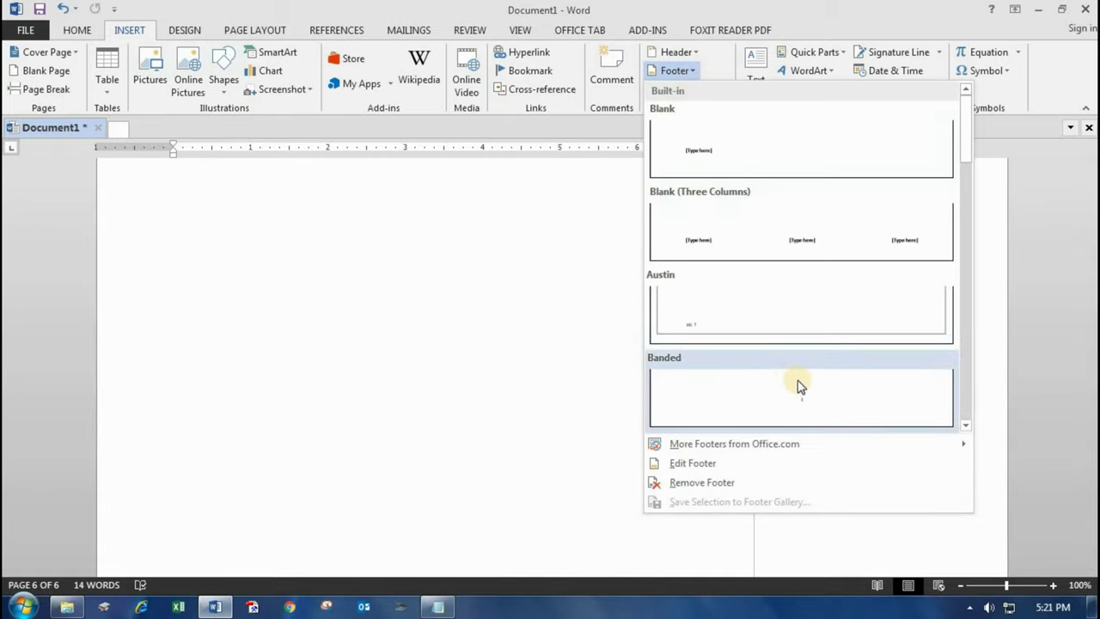
click(841, 398)
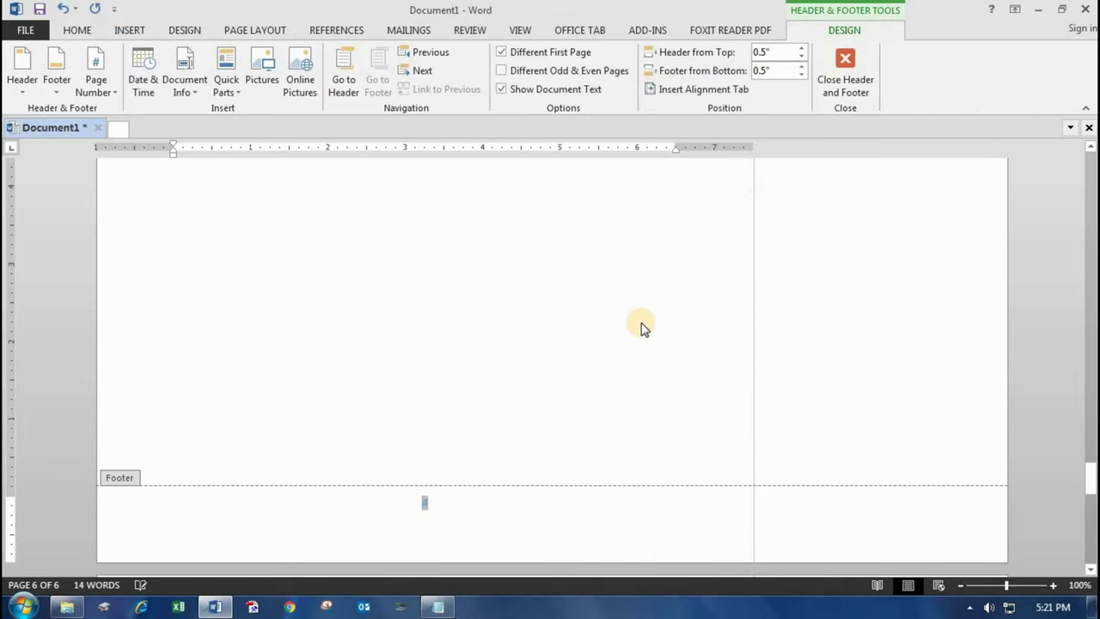
- Check the page numbers in the footers across the document's pages, down to the sixth page
scroll(516, 423, down, 3)
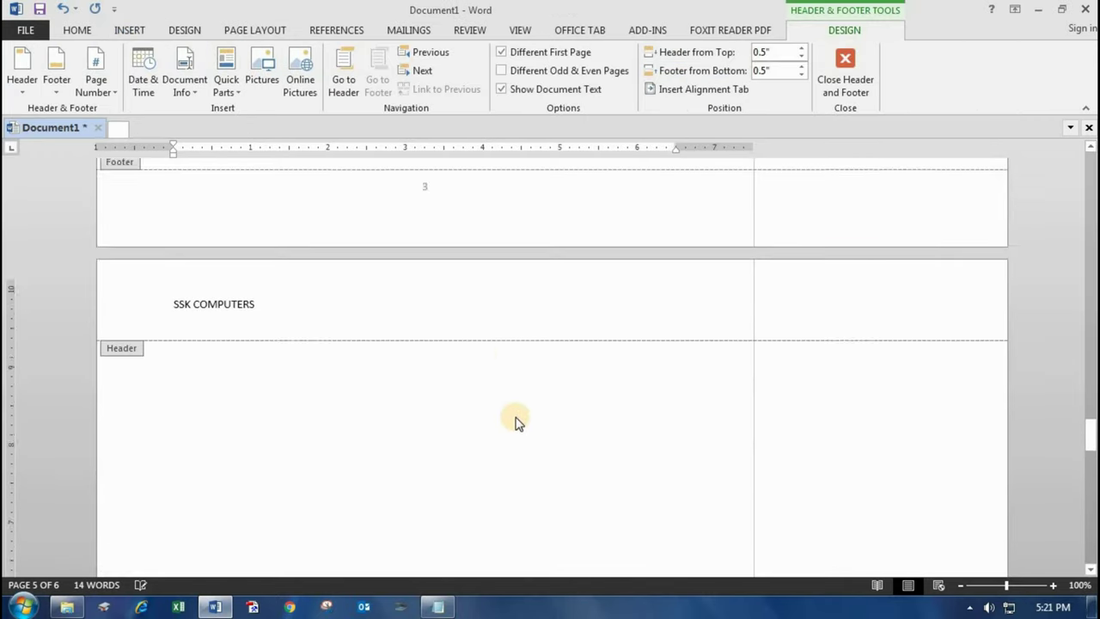
scroll(524, 418, up, 3)
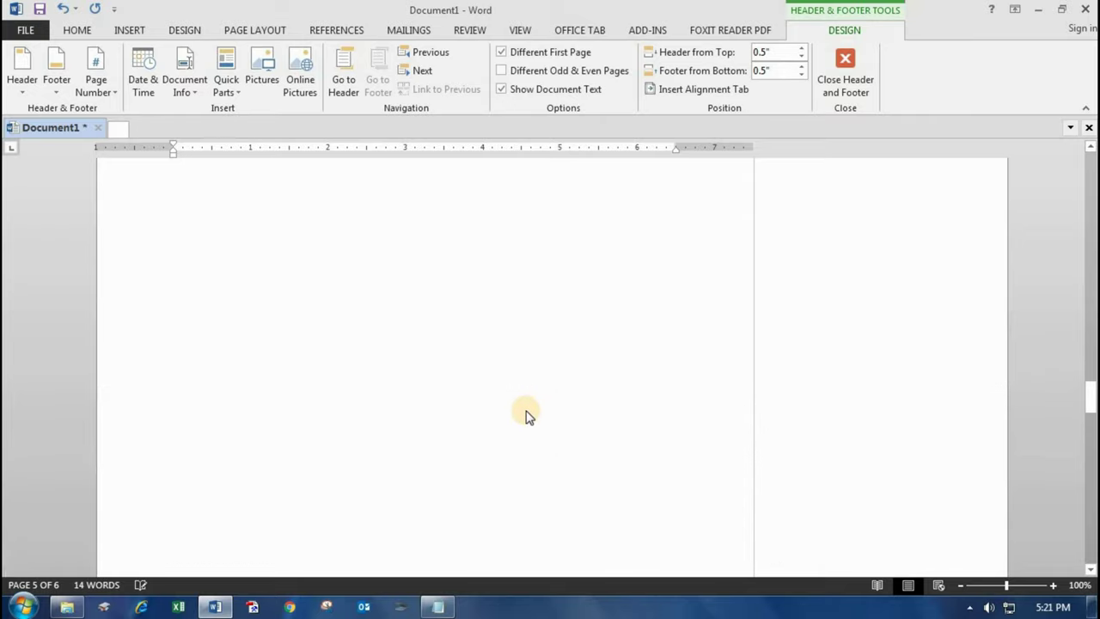
scroll(525, 417, down, 6)
scroll(528, 415, up, 6)
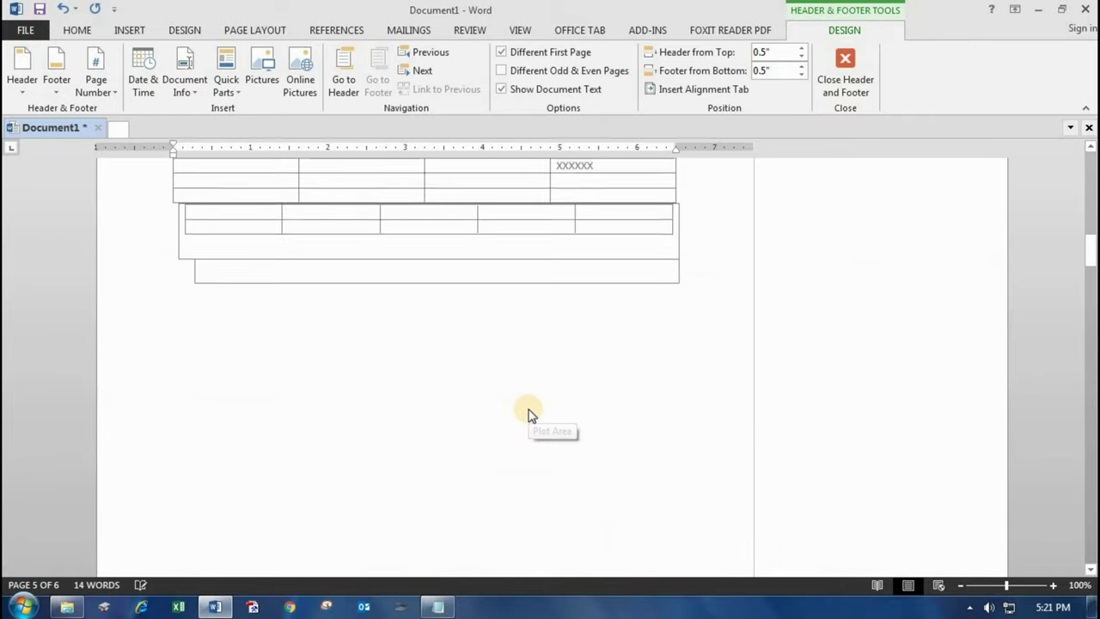
scroll(528, 413, down, 4)
scroll(446, 317, down, 15)
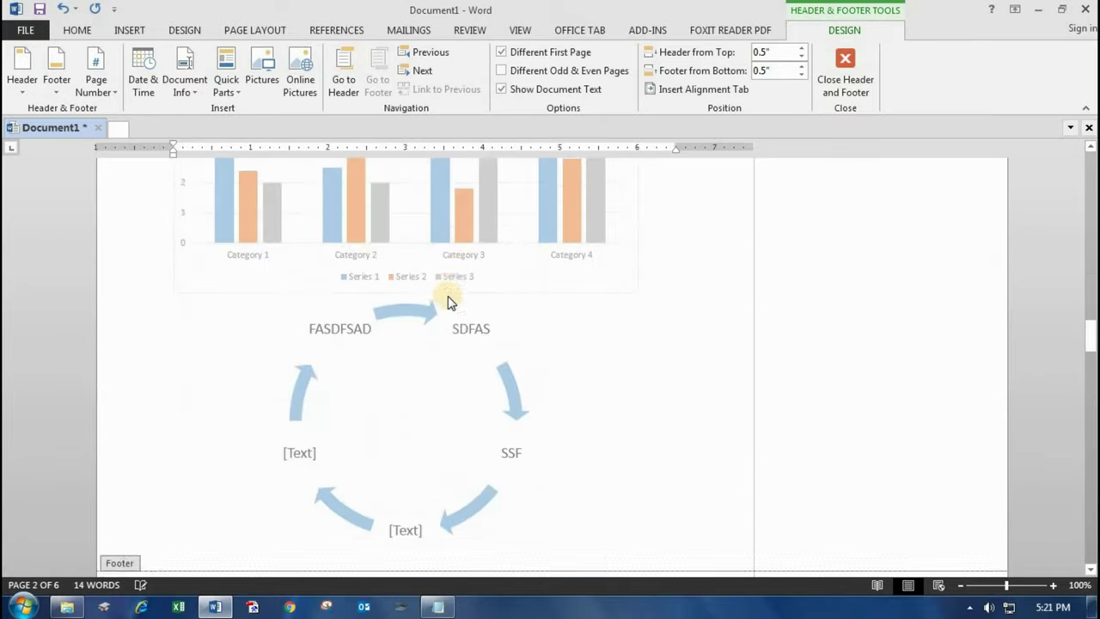
scroll(459, 350, down, 10)
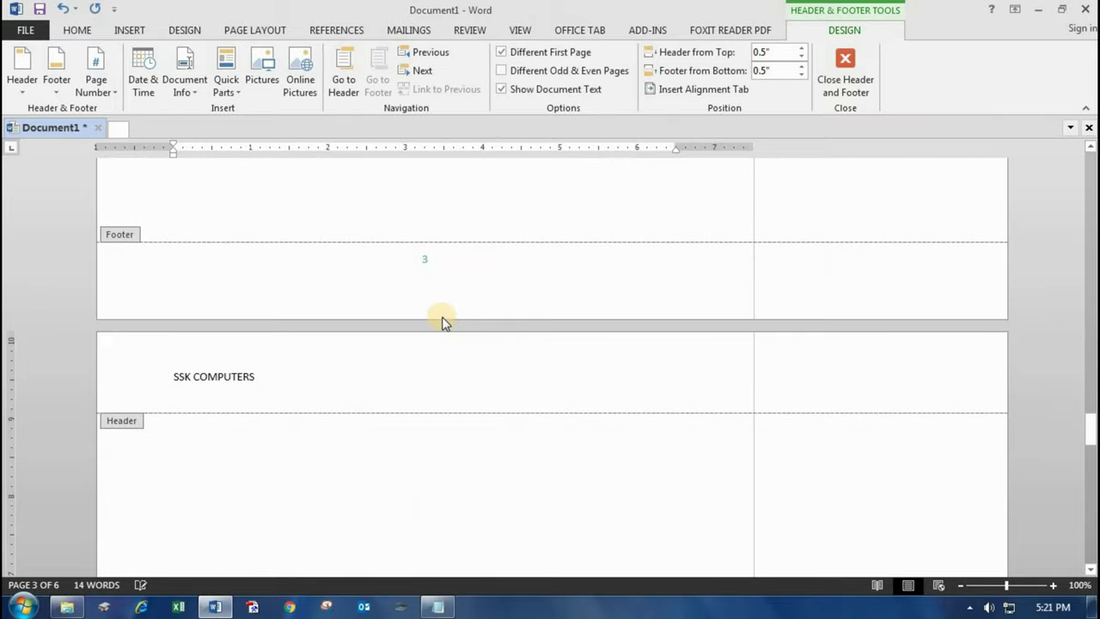
scroll(459, 329, up, 4)
scroll(433, 302, down, 12)
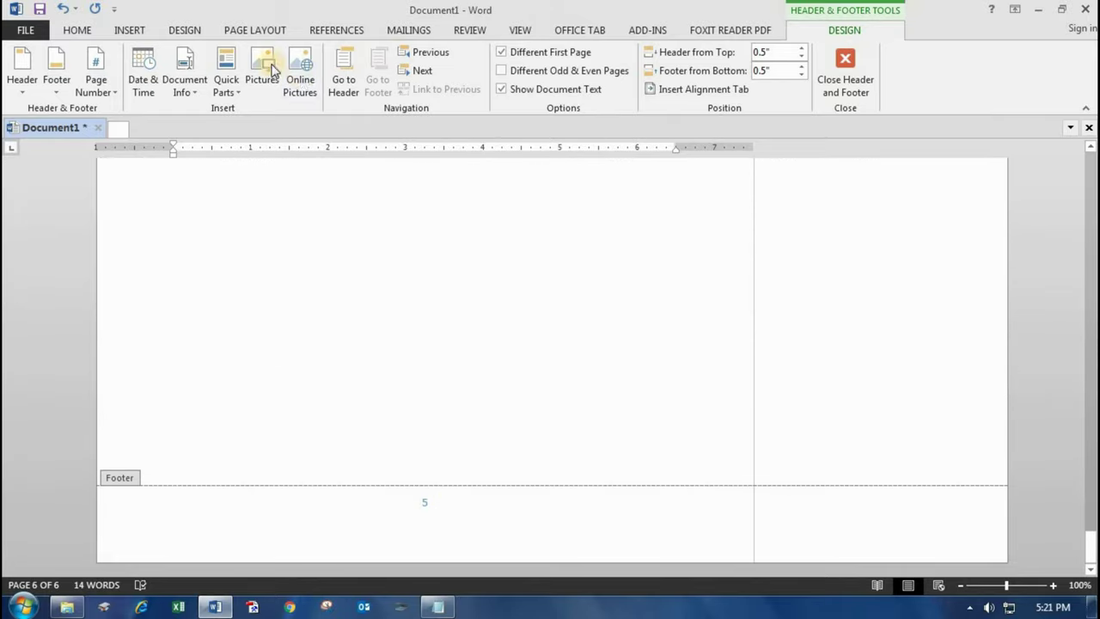
- Leave the footer area and return to the document body on the sixth page
click(128, 30)
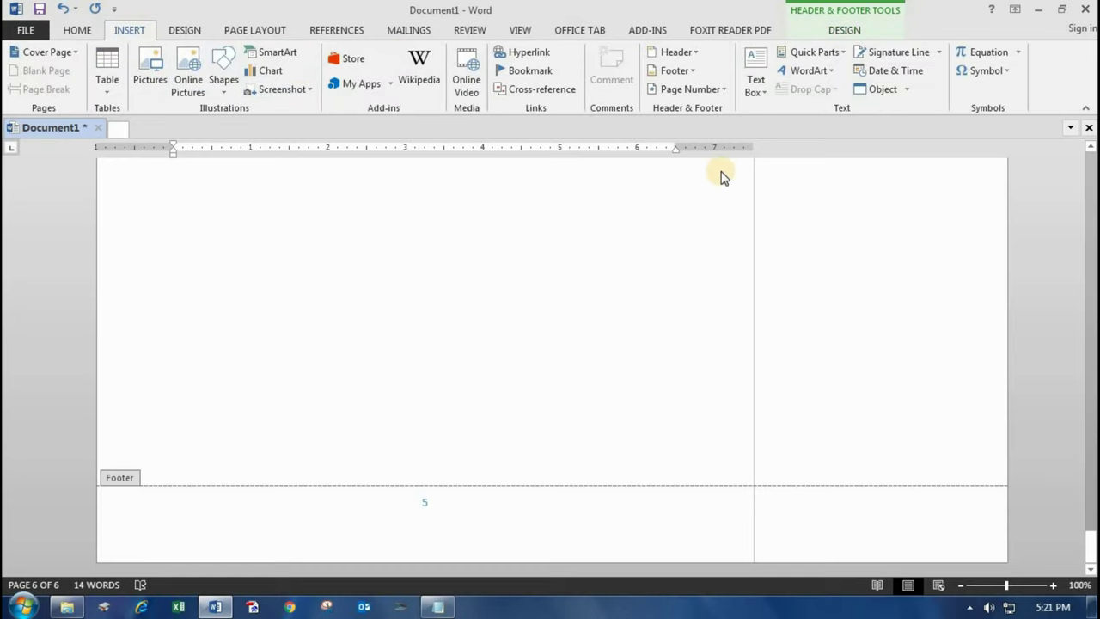
double_click(368, 284)
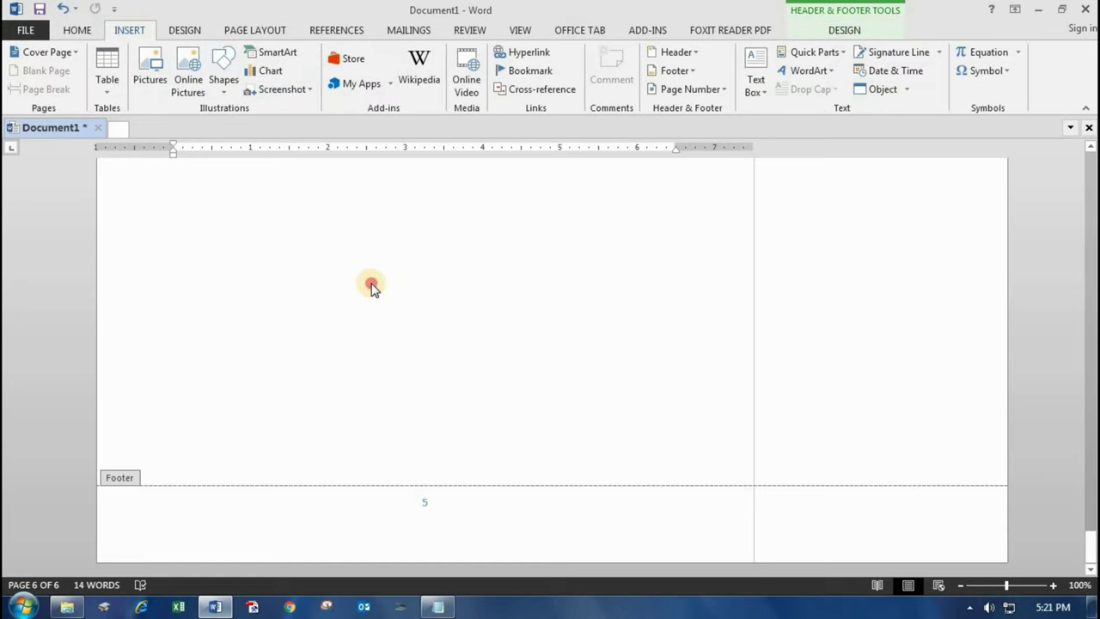
triple_click(373, 280)
key(BackSpace)
key(BackSpace)
key(BackSpace)
key(BackSpace)
key(BackSpace)
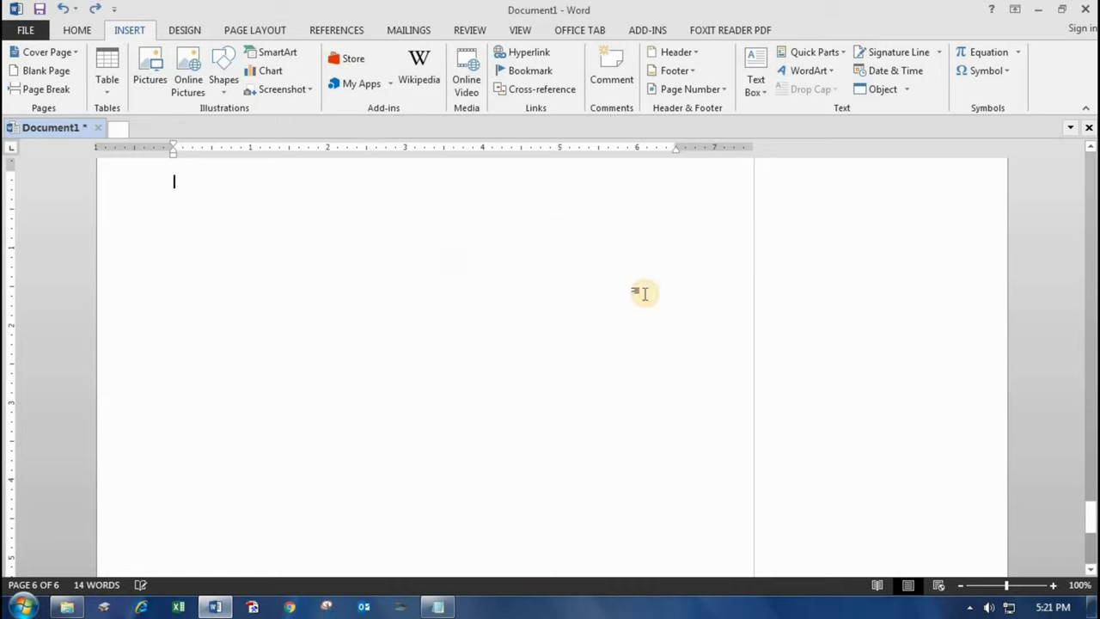
- Insert an Austin Quote text box on the sixth page and select its placeholder text
scroll(688, 266, up, 2)
click(755, 83)
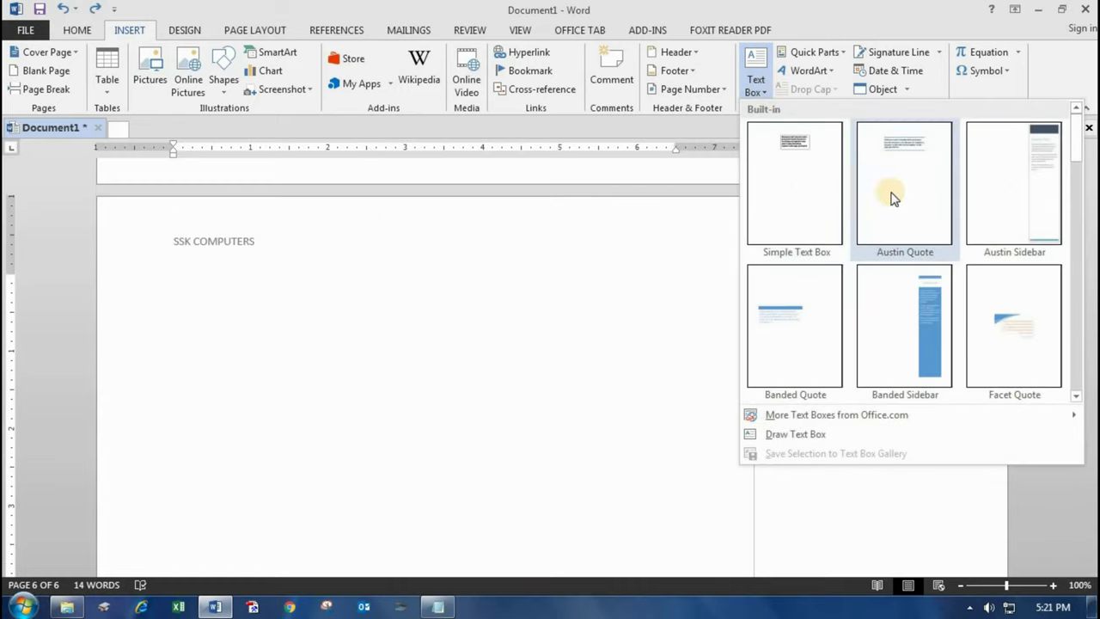
click(894, 198)
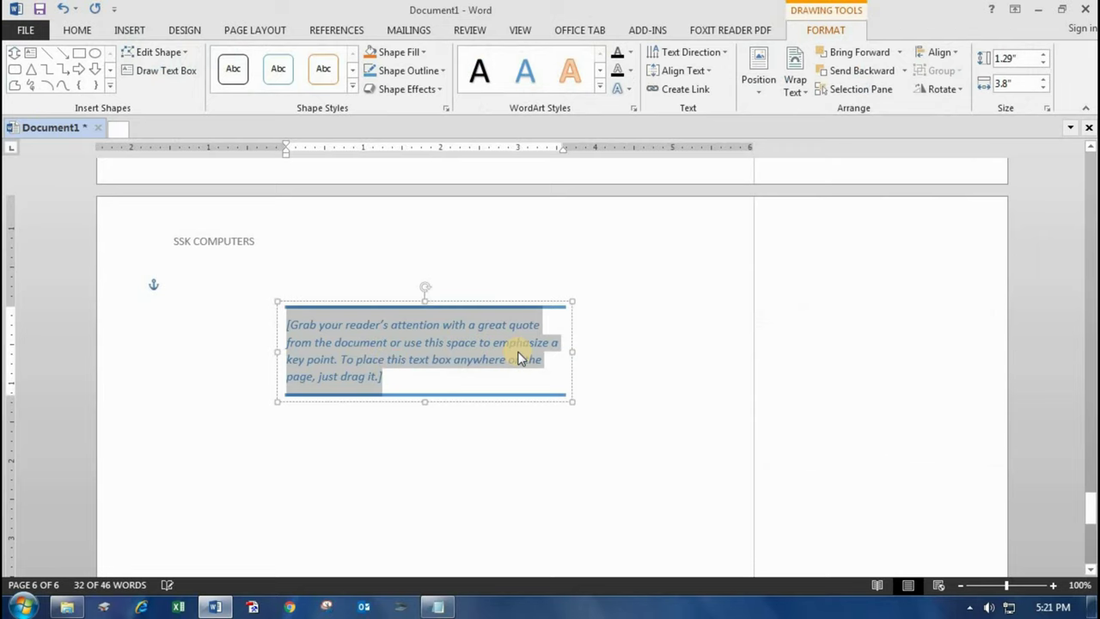
click(370, 441)
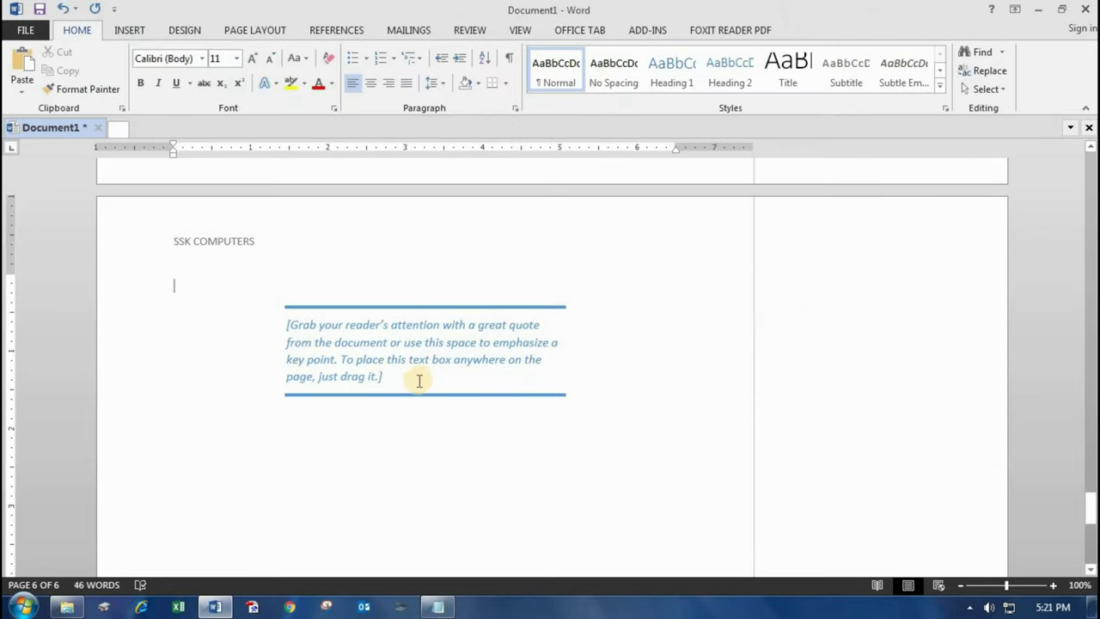
click(310, 325)
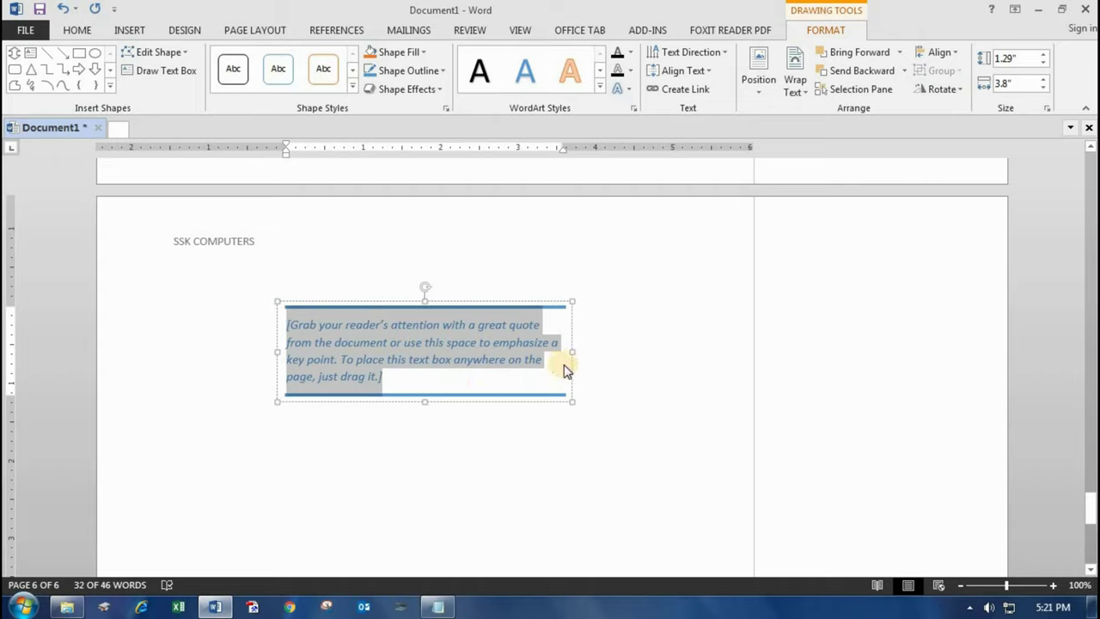
click(129, 30)
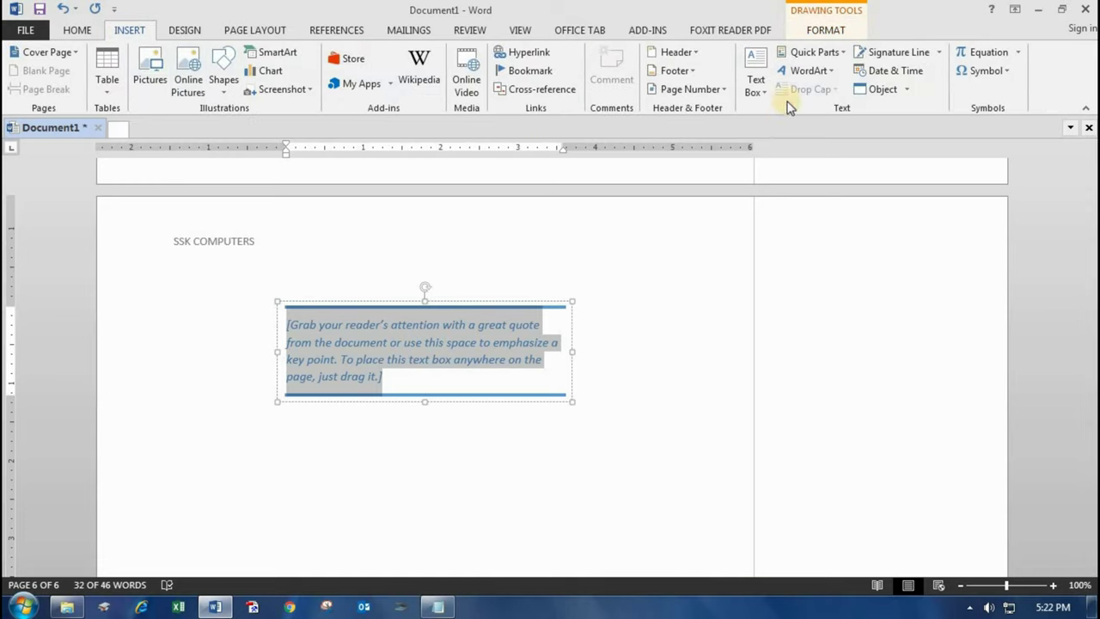
click(840, 54)
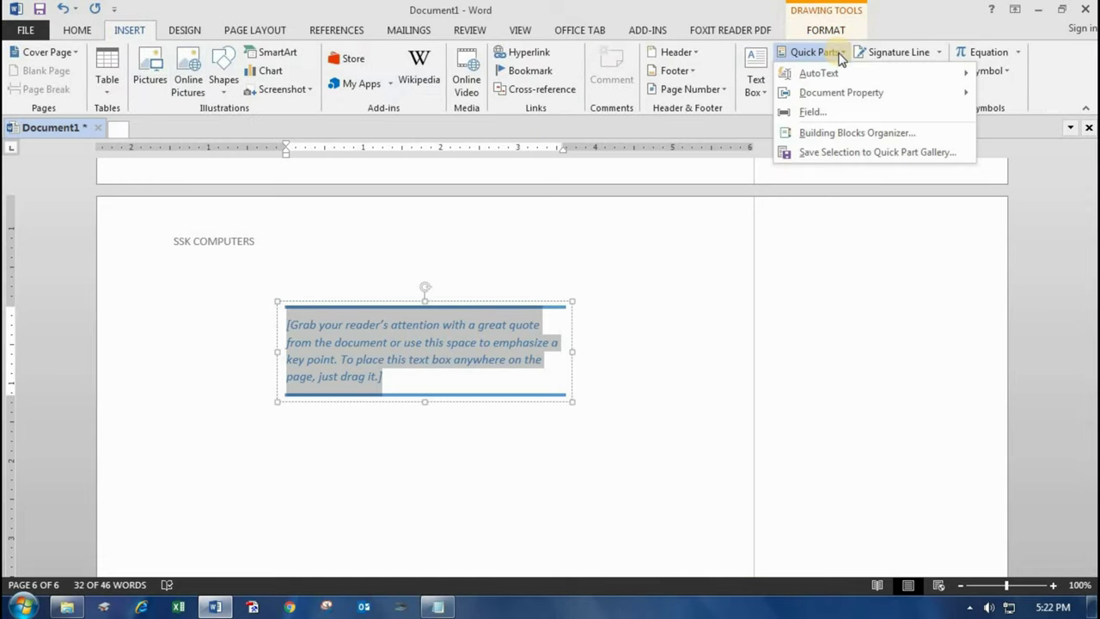
mouse_move(860, 101)
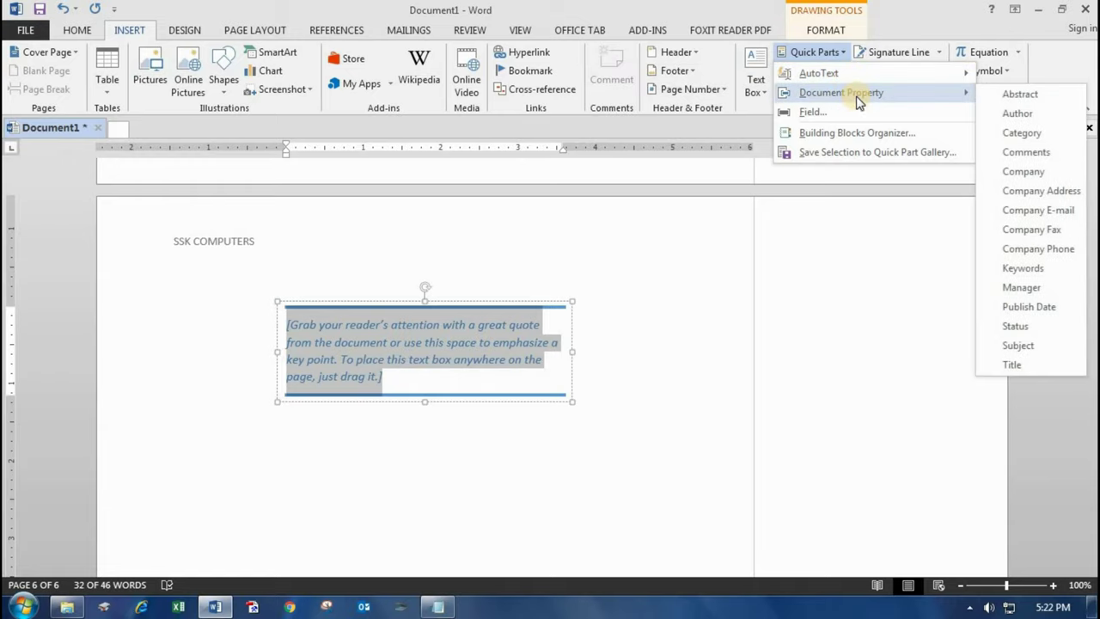
mouse_move(861, 77)
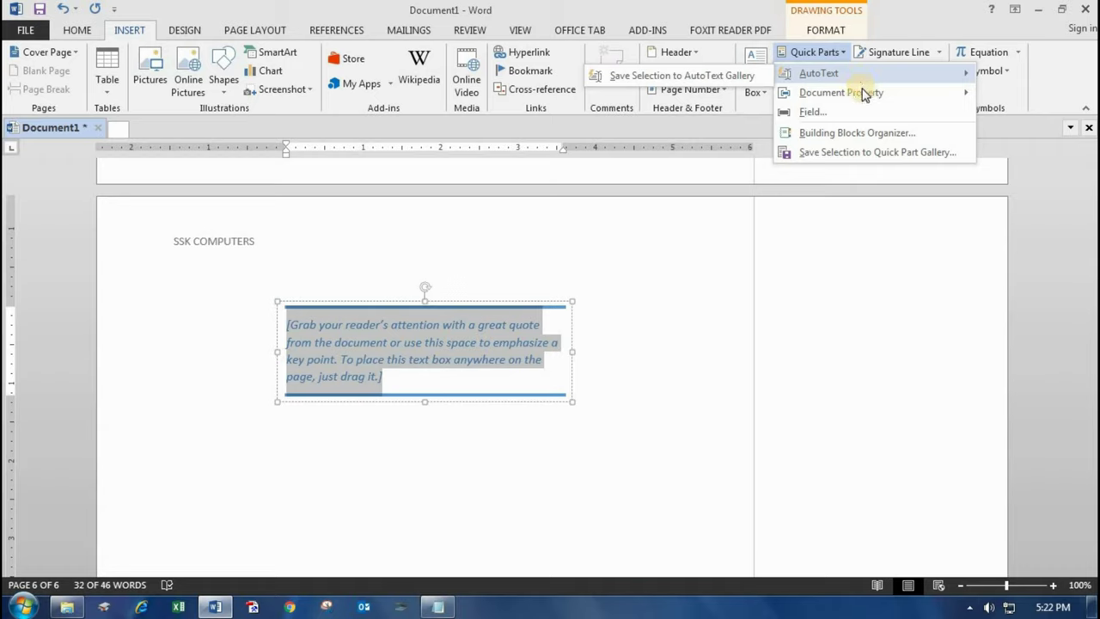
key(Escape)
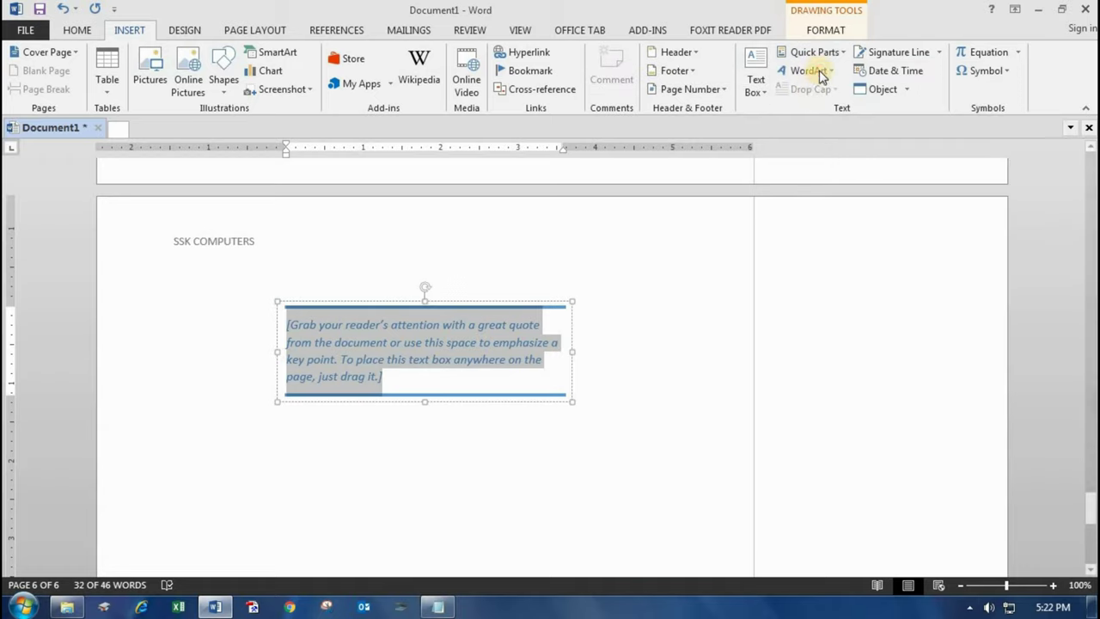
- Create orange outlined WordArt from the selected quote text and resize its box to about 2.4" high by 5.46" wide
click(821, 74)
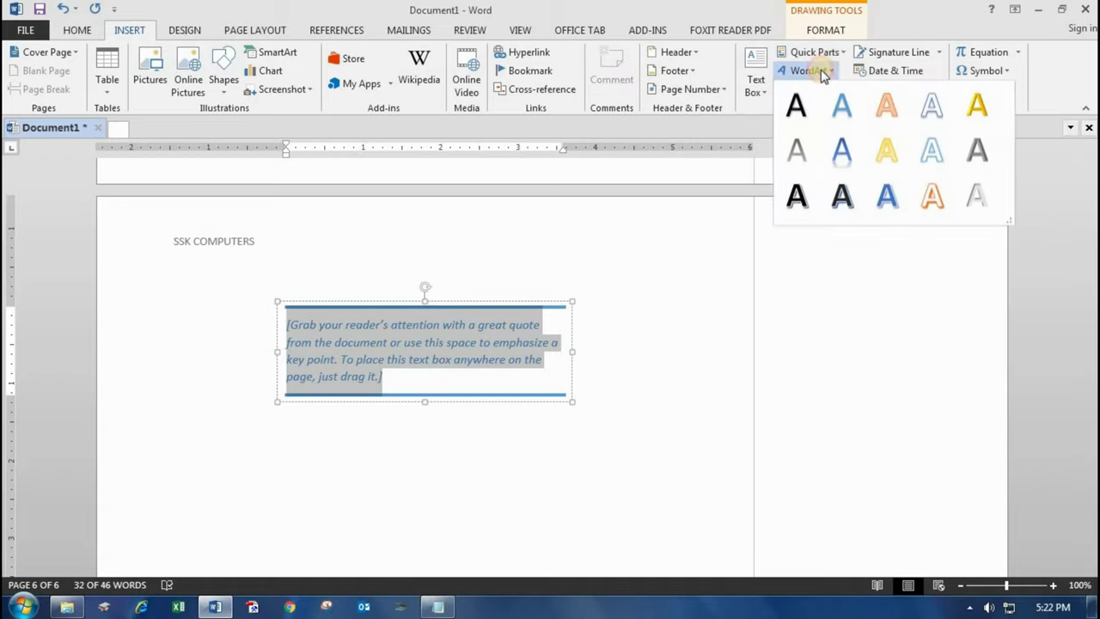
click(894, 114)
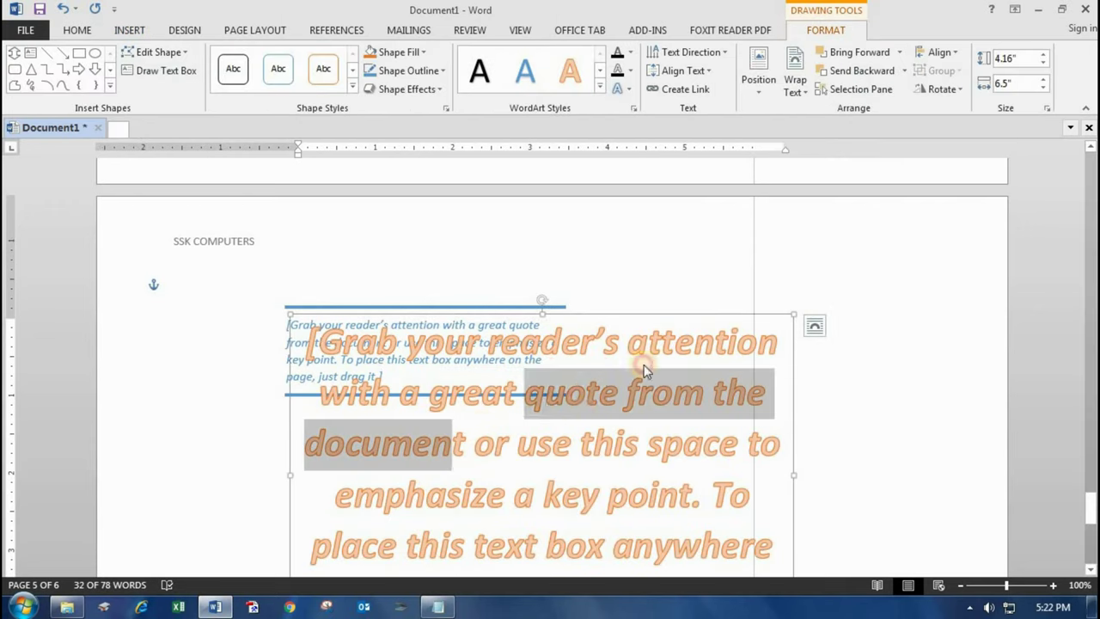
drag(792, 313, 713, 447)
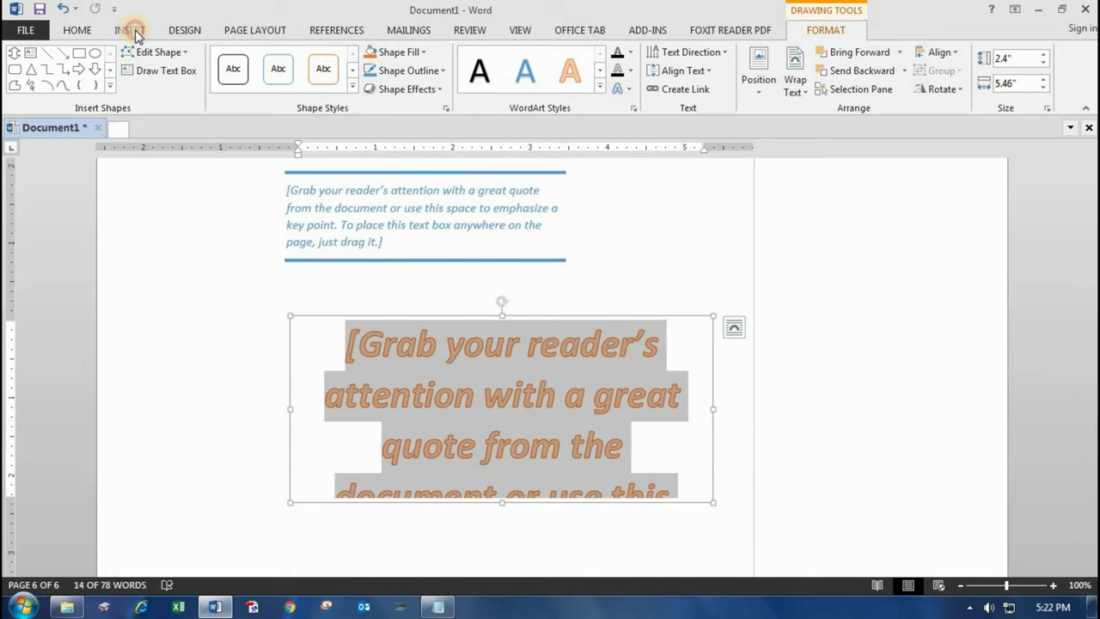
- Try a second WordArt in black with a blue shadow from the selected text, and delete that copy
click(132, 29)
click(827, 71)
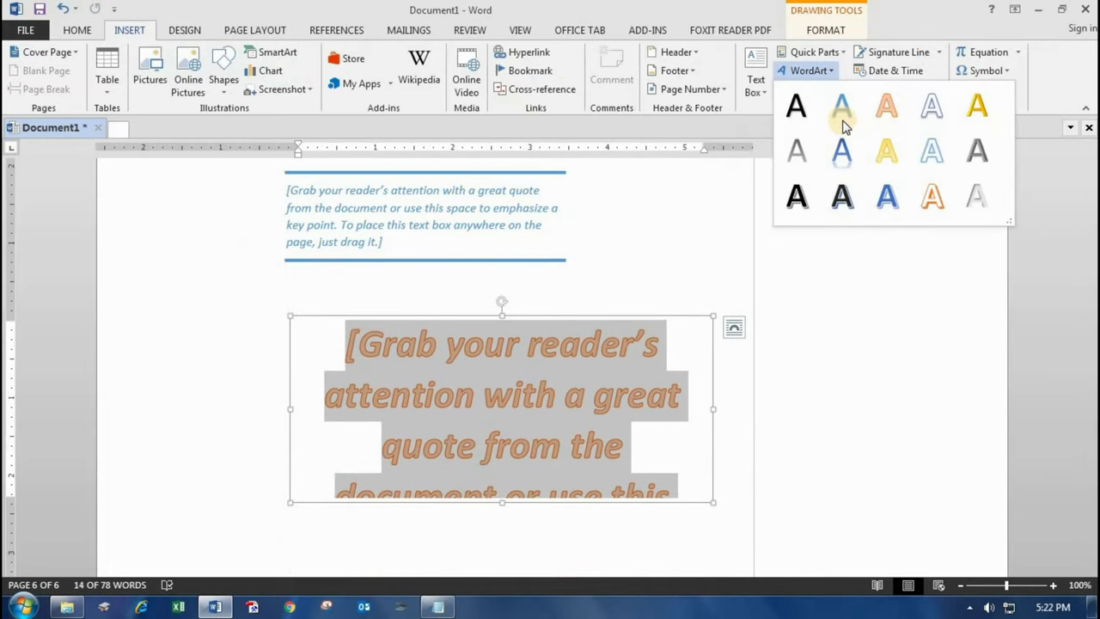
click(846, 194)
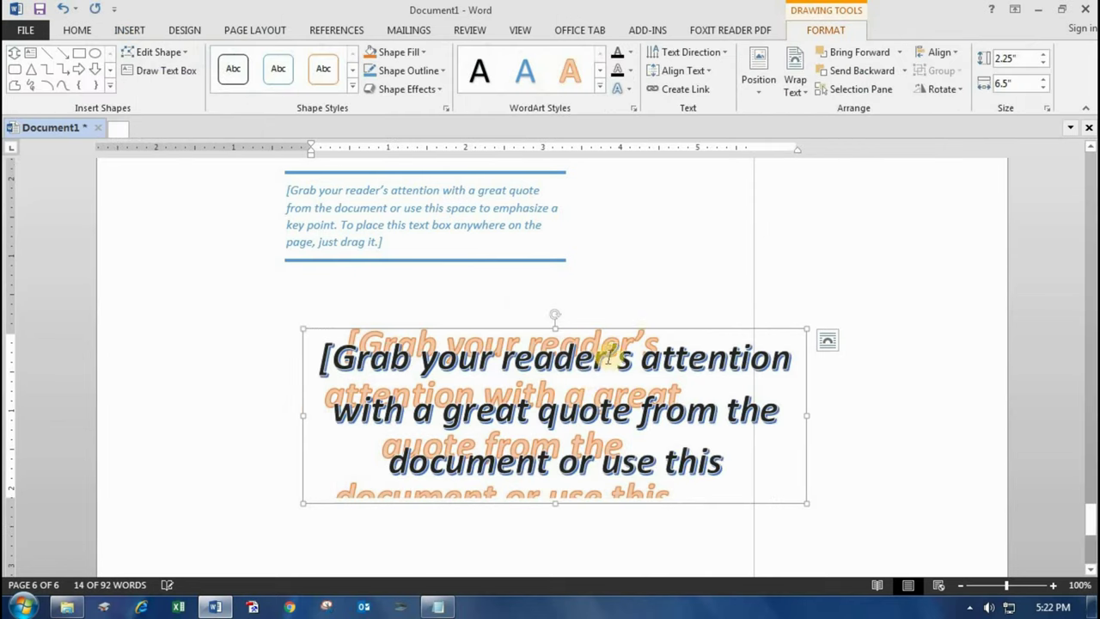
click(730, 482)
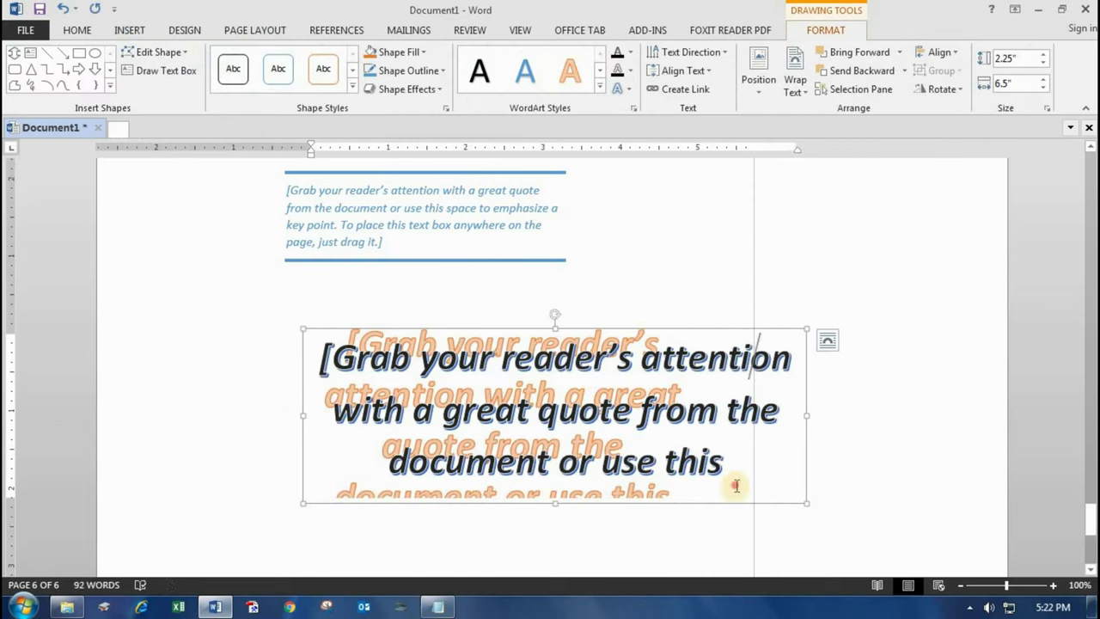
click(556, 329)
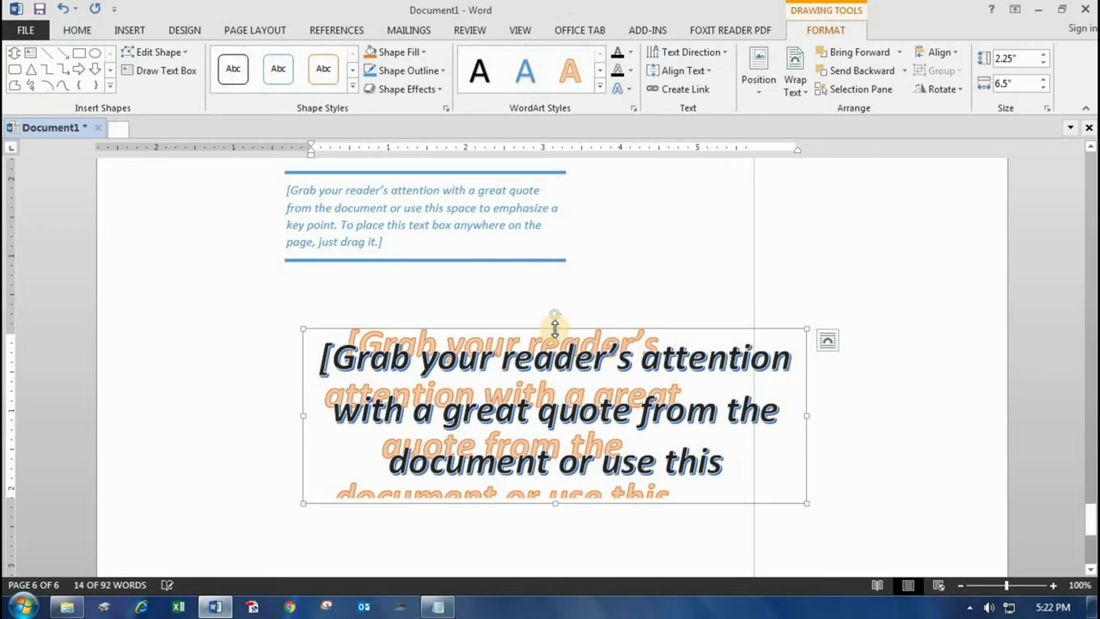
key(Delete)
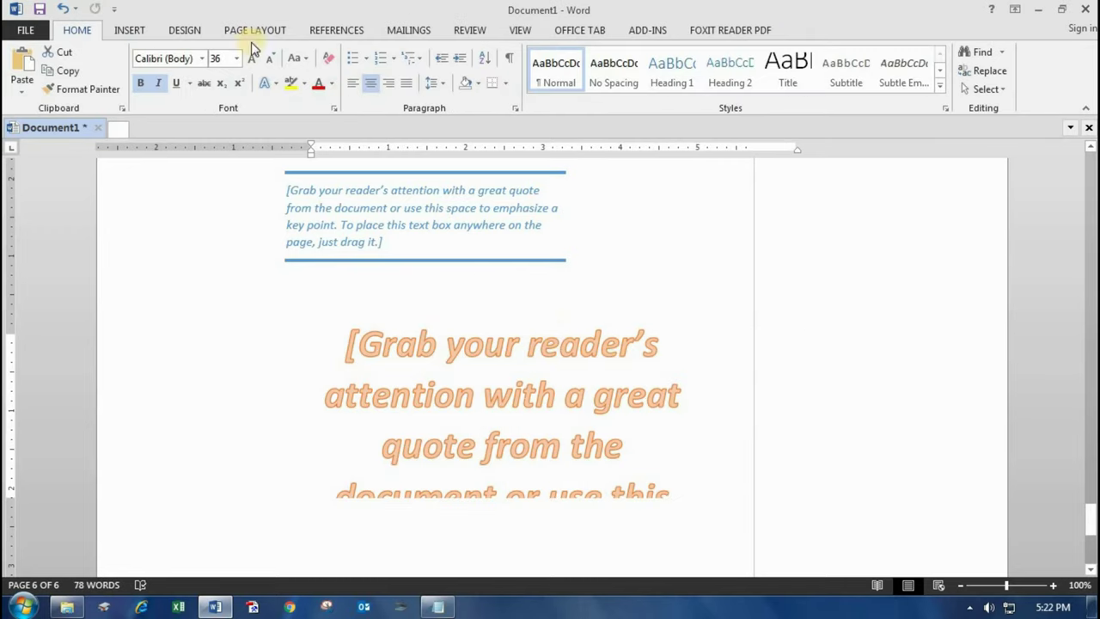
- Open the set of Insert commands
click(130, 30)
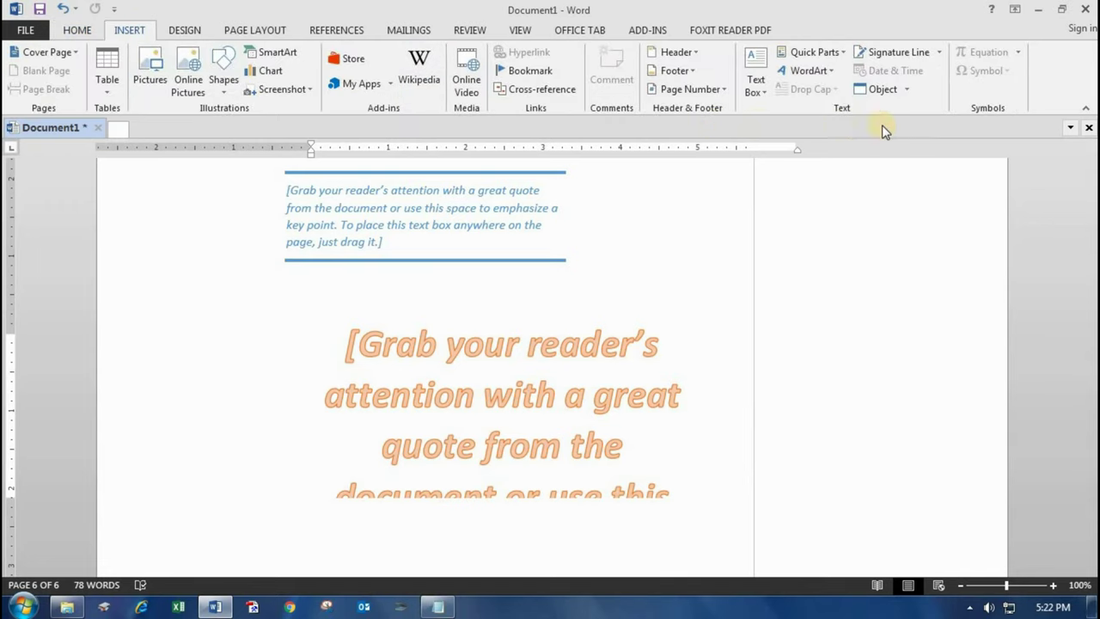